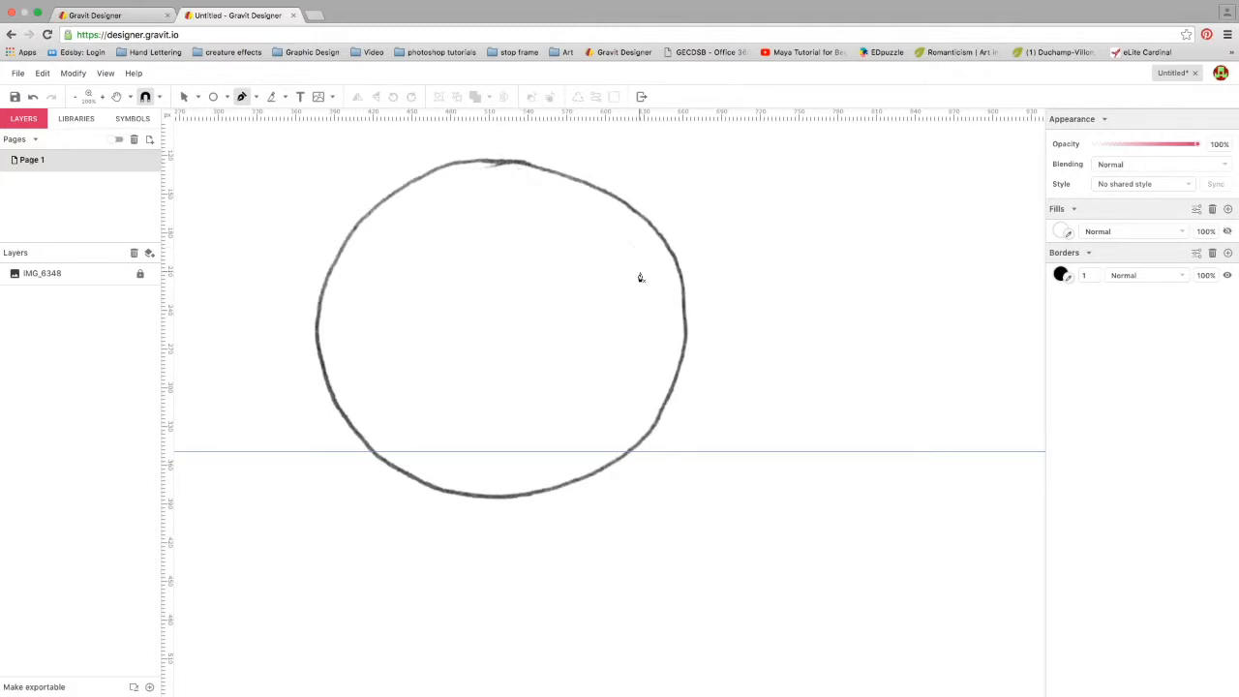
Position two horizontal and two vertical guides at the outermost edges of the hand-drawn circle
{"action": "key", "text": "space"}
{"action": "left_click_drag", "start_coordinate": [551, 301], "coordinate": [585, 277]}
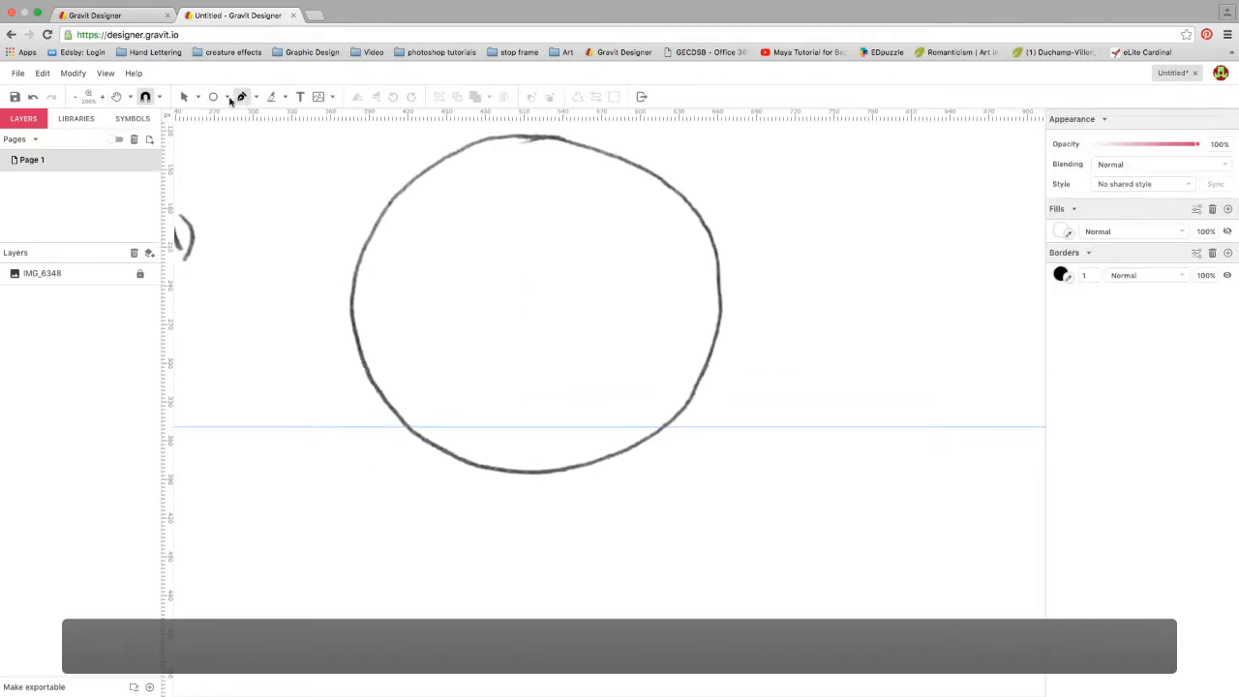
{"action": "left_click", "coordinate": [184, 97]}
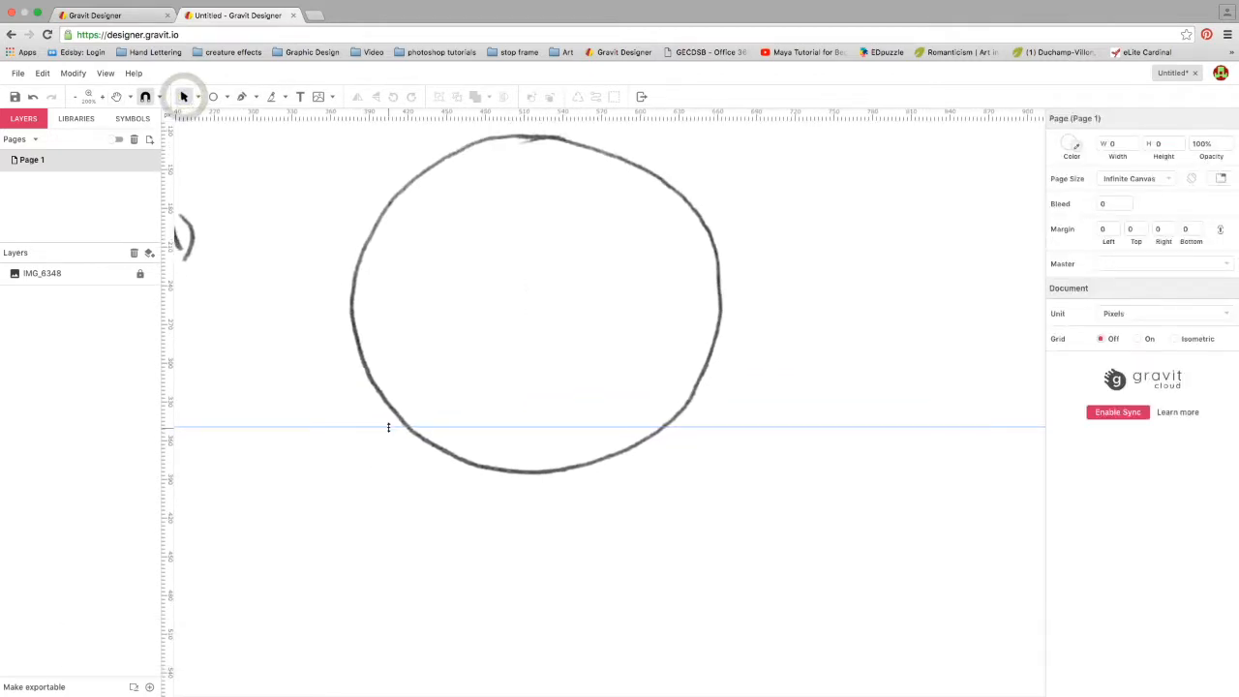
{"action": "left_click_drag", "start_coordinate": [387, 428], "coordinate": [397, 474]}
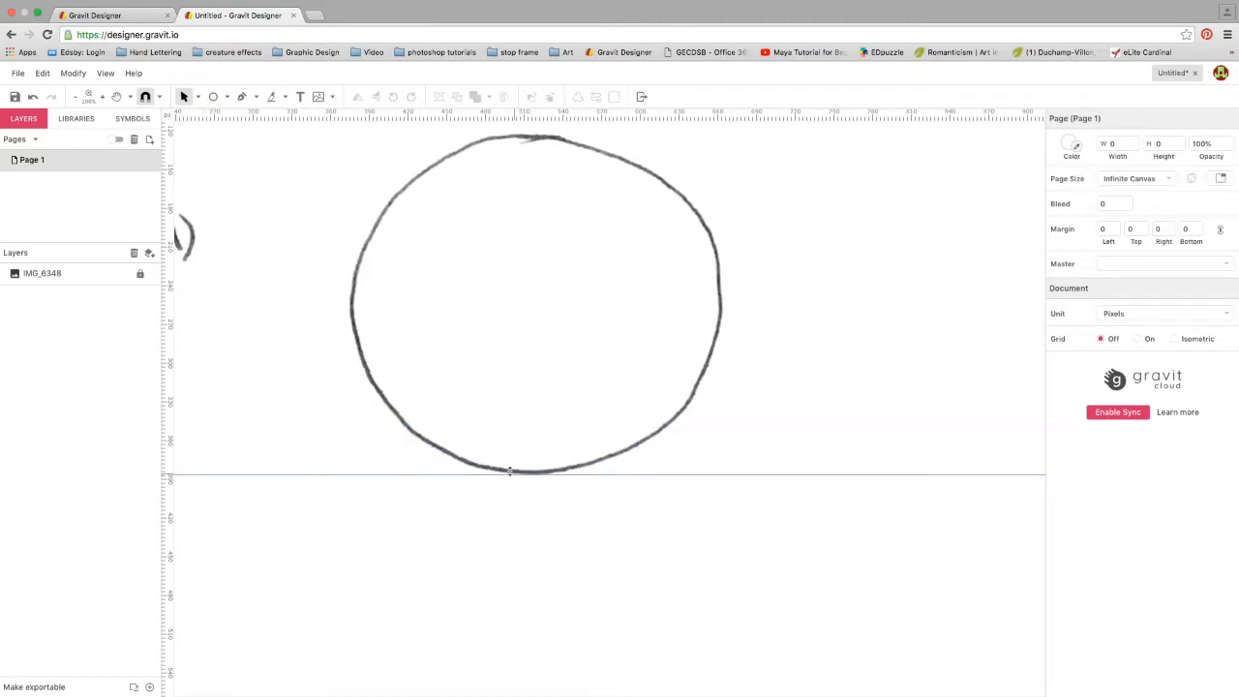
{"action": "left_click_drag", "start_coordinate": [173, 297], "coordinate": [351, 278]}
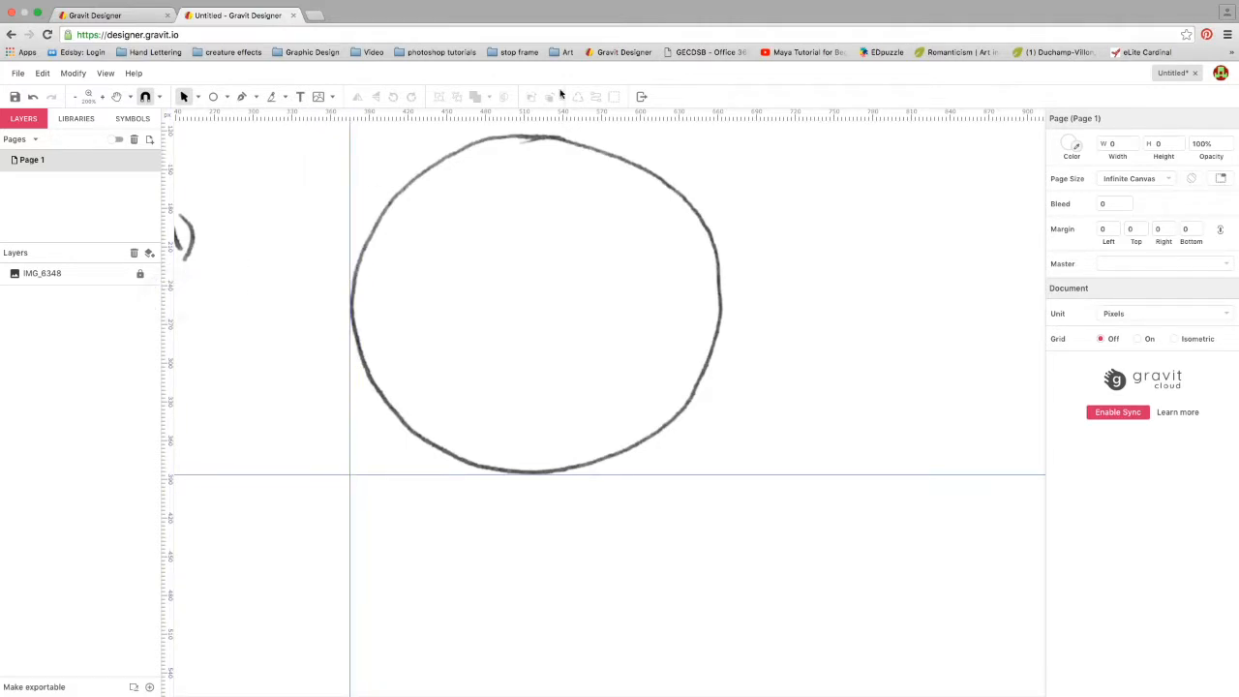
{"action": "left_click_drag", "start_coordinate": [536, 116], "coordinate": [534, 134]}
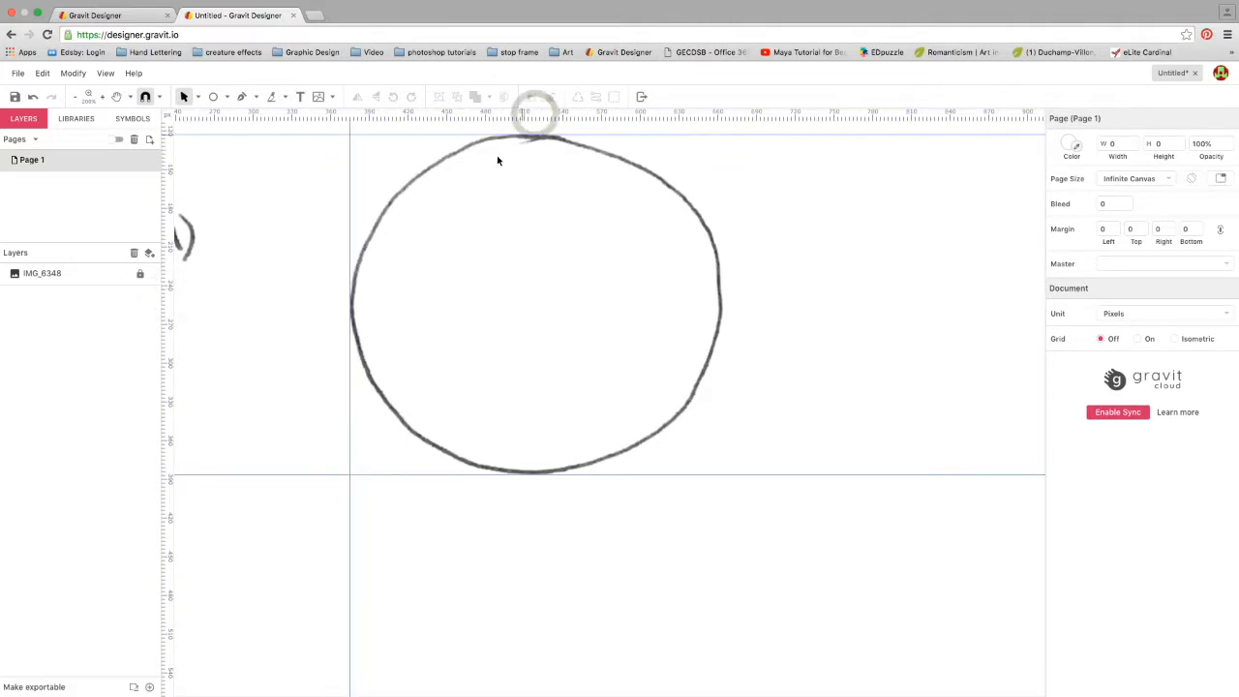
{"action": "left_click_drag", "start_coordinate": [169, 295], "coordinate": [721, 282]}
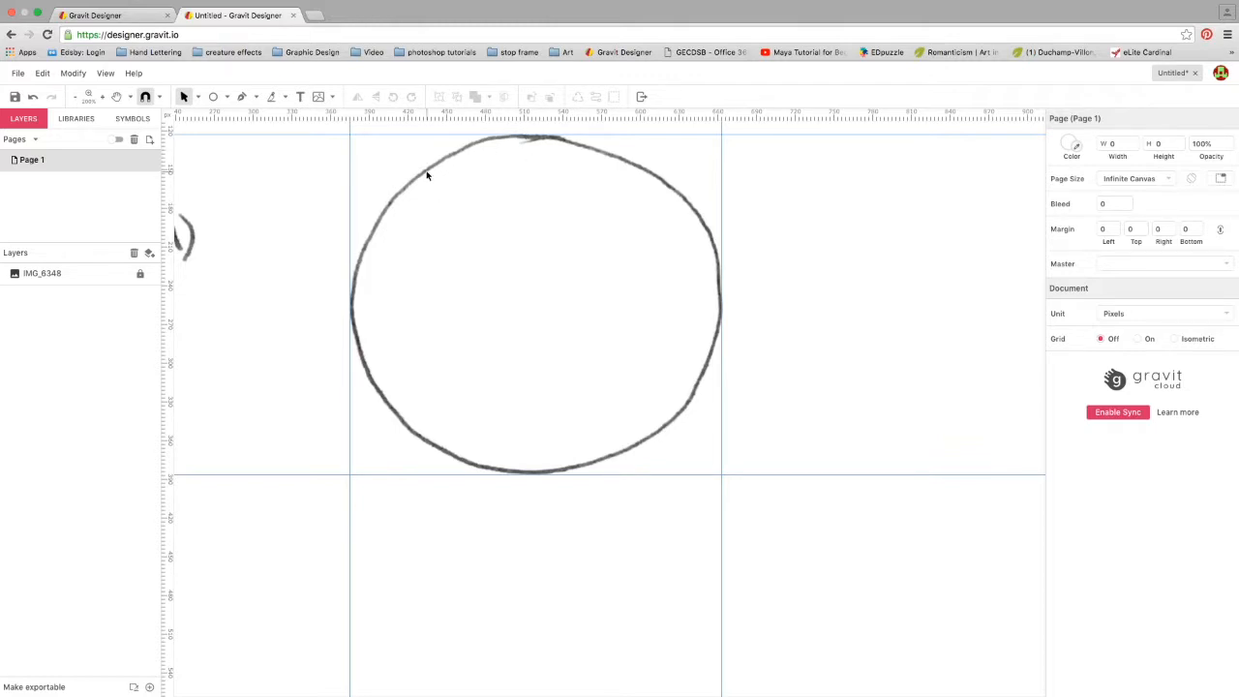
Trace the circle with the Pen tool, placing curved nodes at its top, right, bottom and left extremes on the guides
{"action": "left_click", "coordinate": [242, 98]}
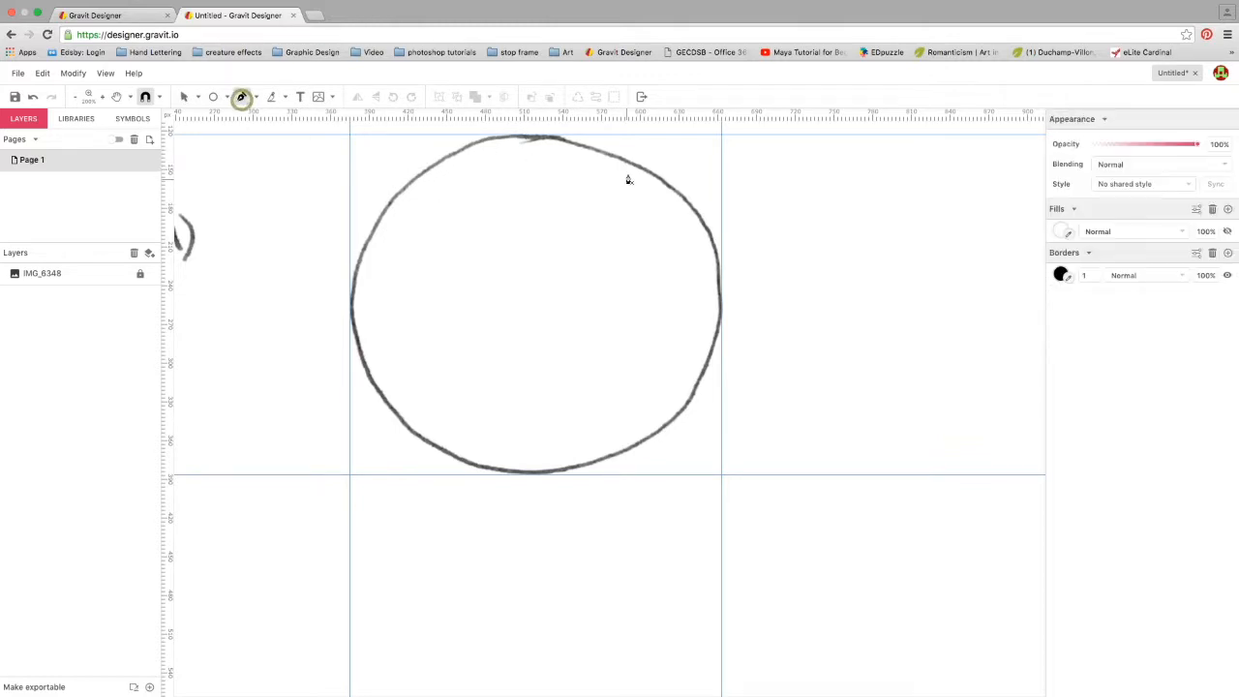
{"action": "left_click", "coordinate": [525, 139]}
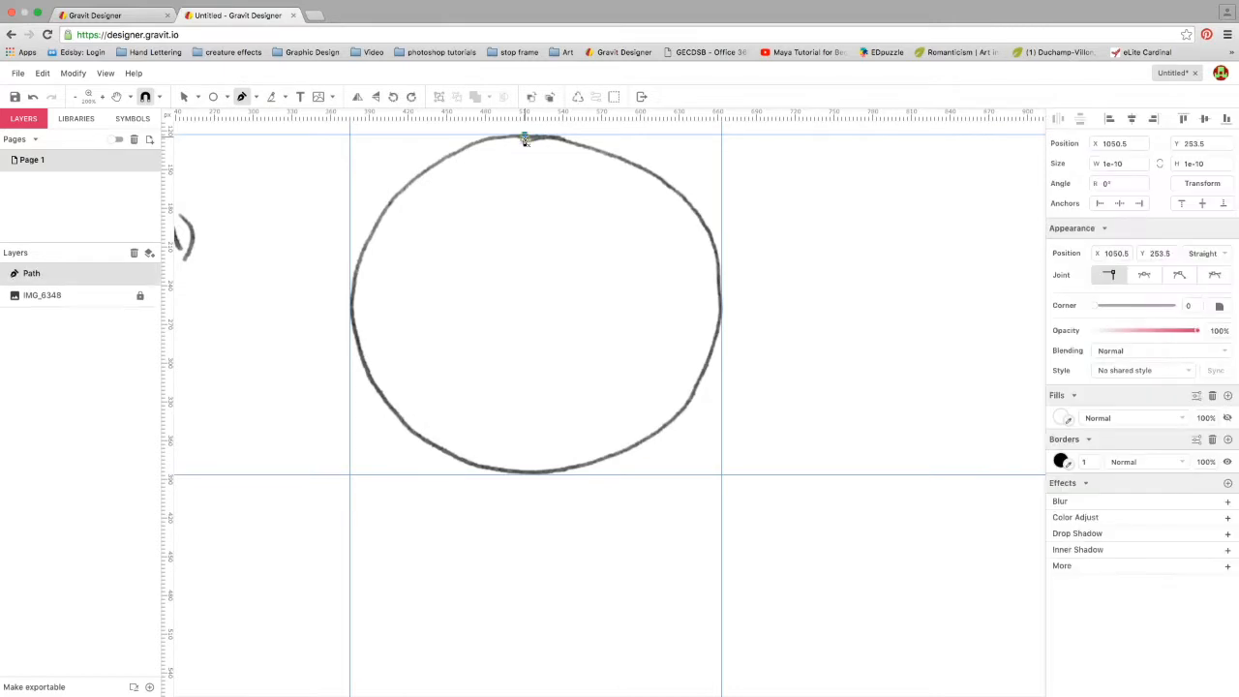
{"action": "left_click_drag", "start_coordinate": [553, 140], "coordinate": [589, 159]}
{"action": "left_click_drag", "start_coordinate": [597, 142], "coordinate": [596, 142]}
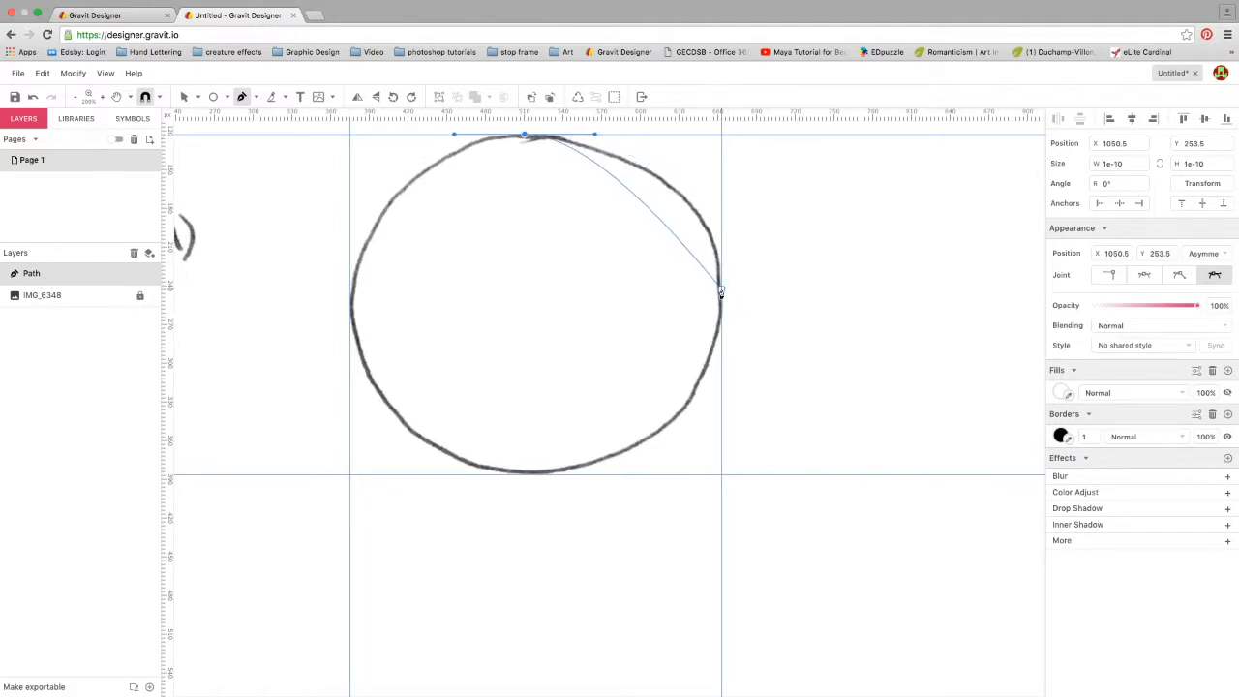
{"action": "left_click_drag", "start_coordinate": [721, 296], "coordinate": [720, 382]}
{"action": "left_click_drag", "start_coordinate": [528, 477], "coordinate": [417, 472]}
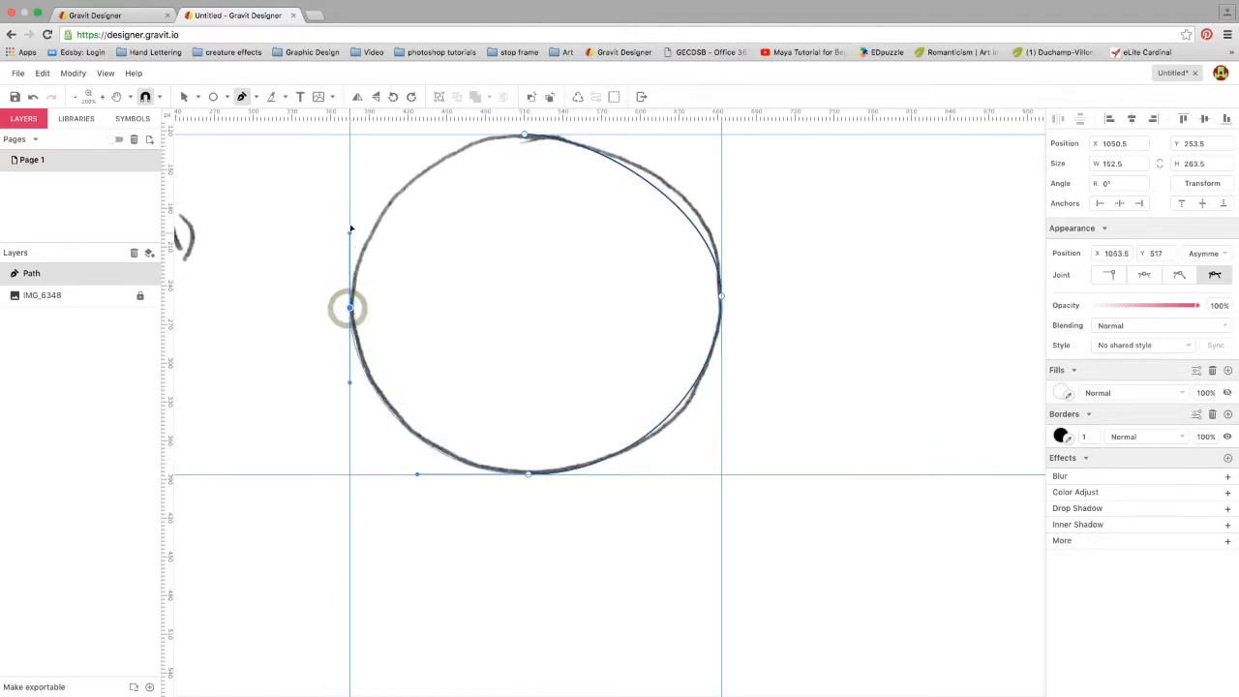
{"action": "left_click_drag", "start_coordinate": [349, 309], "coordinate": [371, 223]}
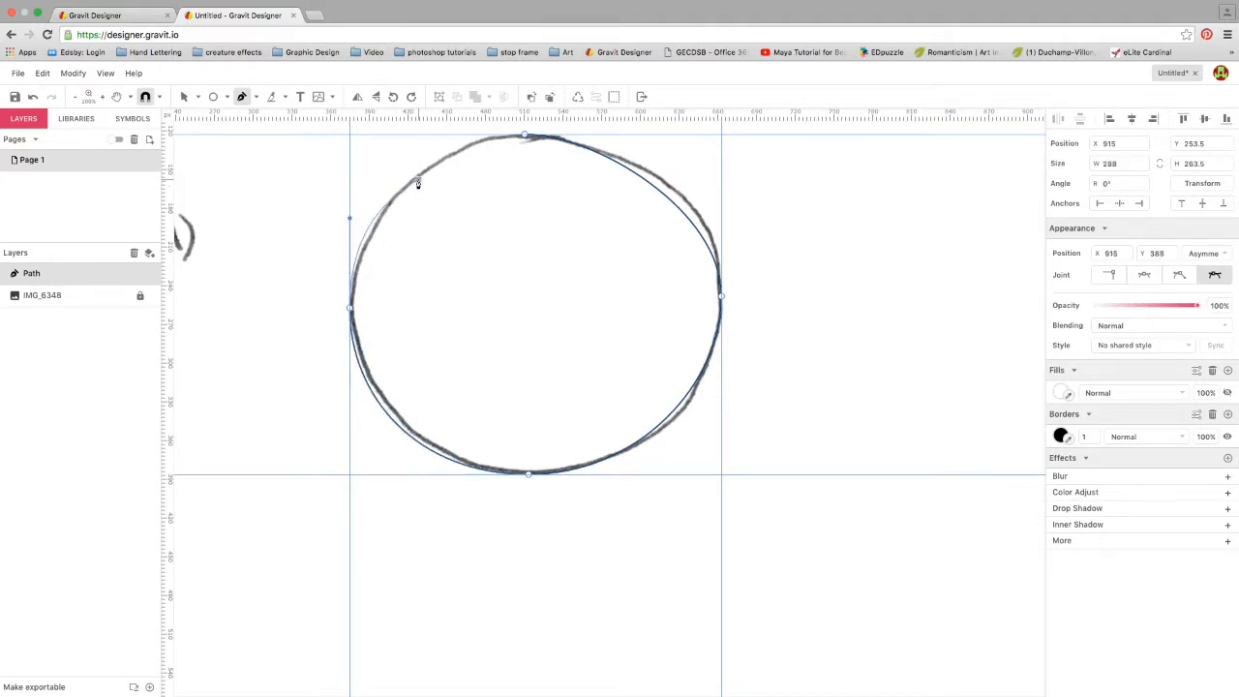
{"action": "left_click_drag", "start_coordinate": [445, 158], "coordinate": [459, 155]}
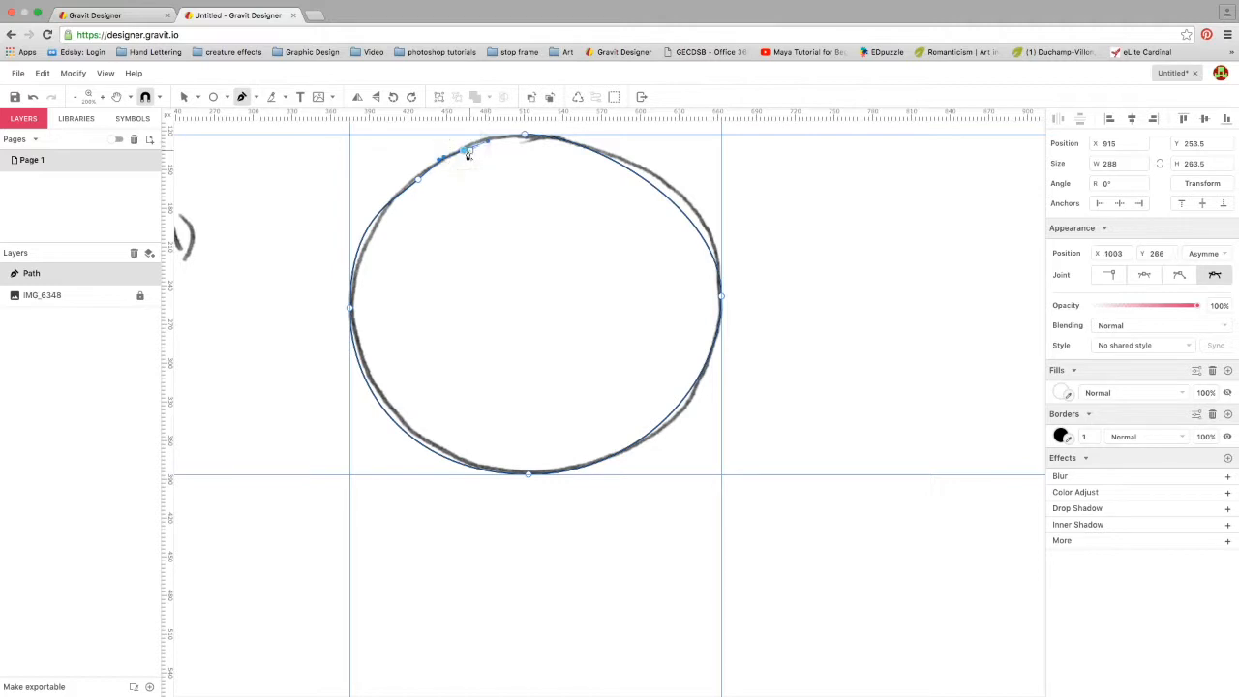
{"action": "key", "text": "super+z"}
{"action": "key", "text": "super+z"}
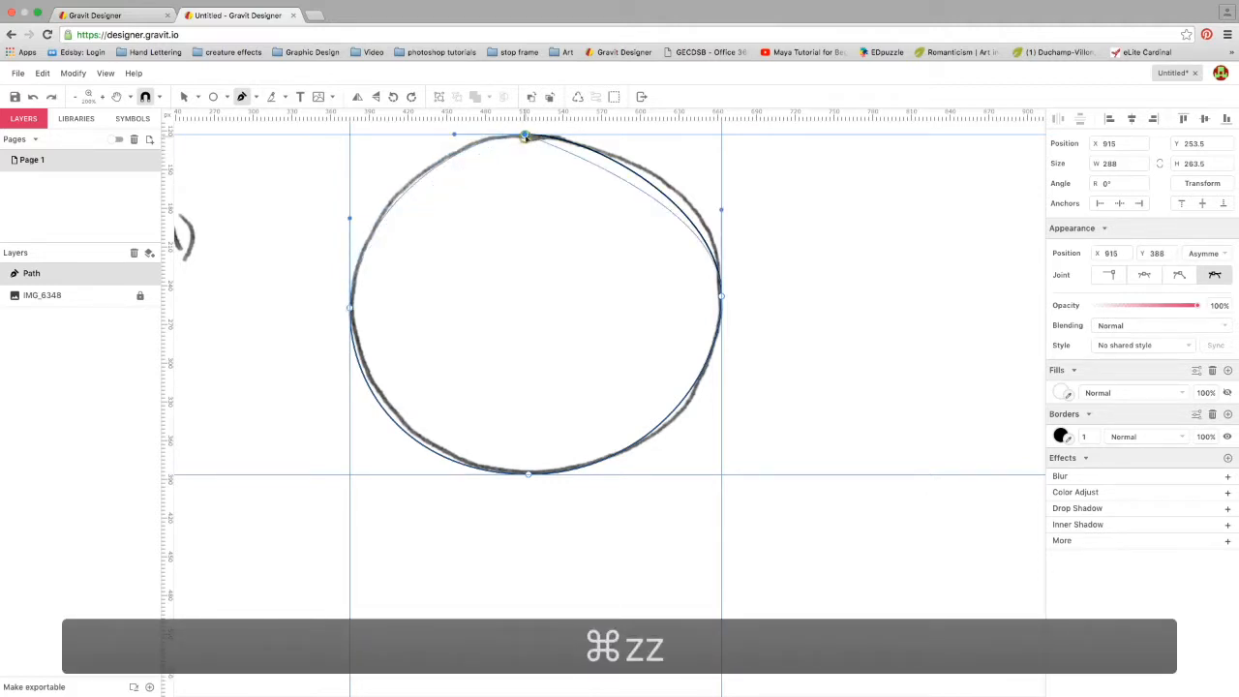
Close the path at its top node and lengthen that node's left handle to follow the circle's upper-left outline
{"action": "left_click", "coordinate": [523, 139]}
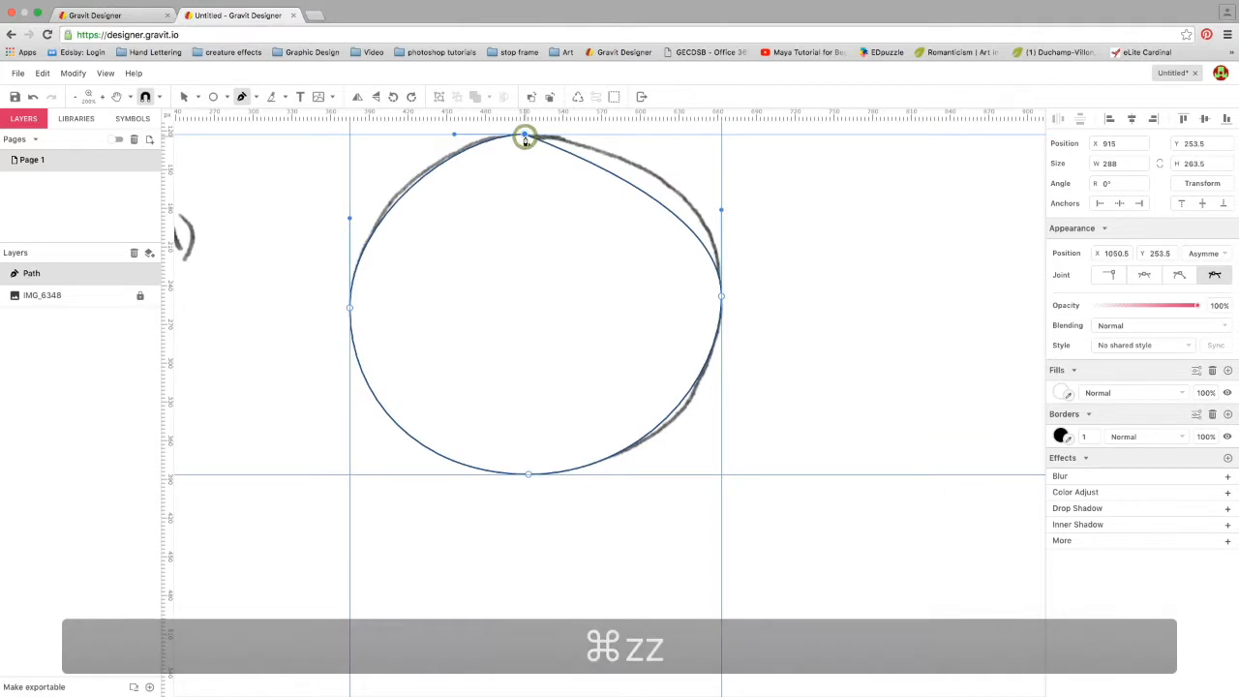
{"action": "left_click", "coordinate": [195, 99]}
{"action": "left_click", "coordinate": [211, 130]}
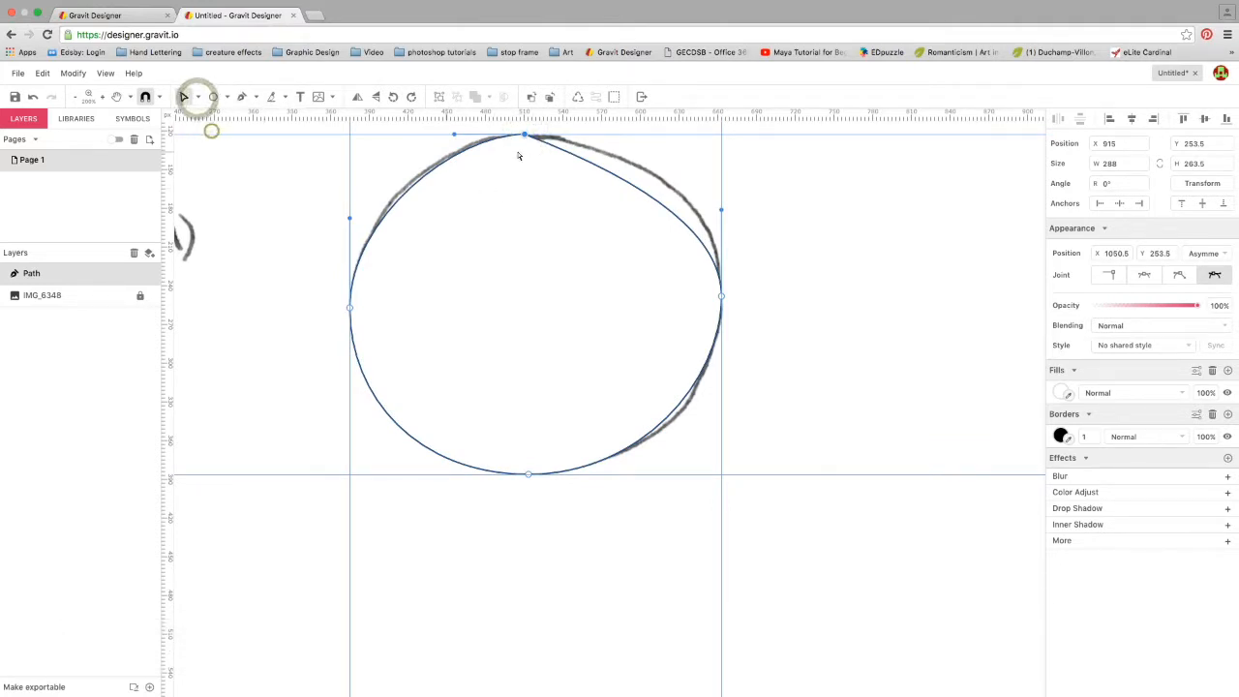
{"action": "left_click", "coordinate": [524, 136]}
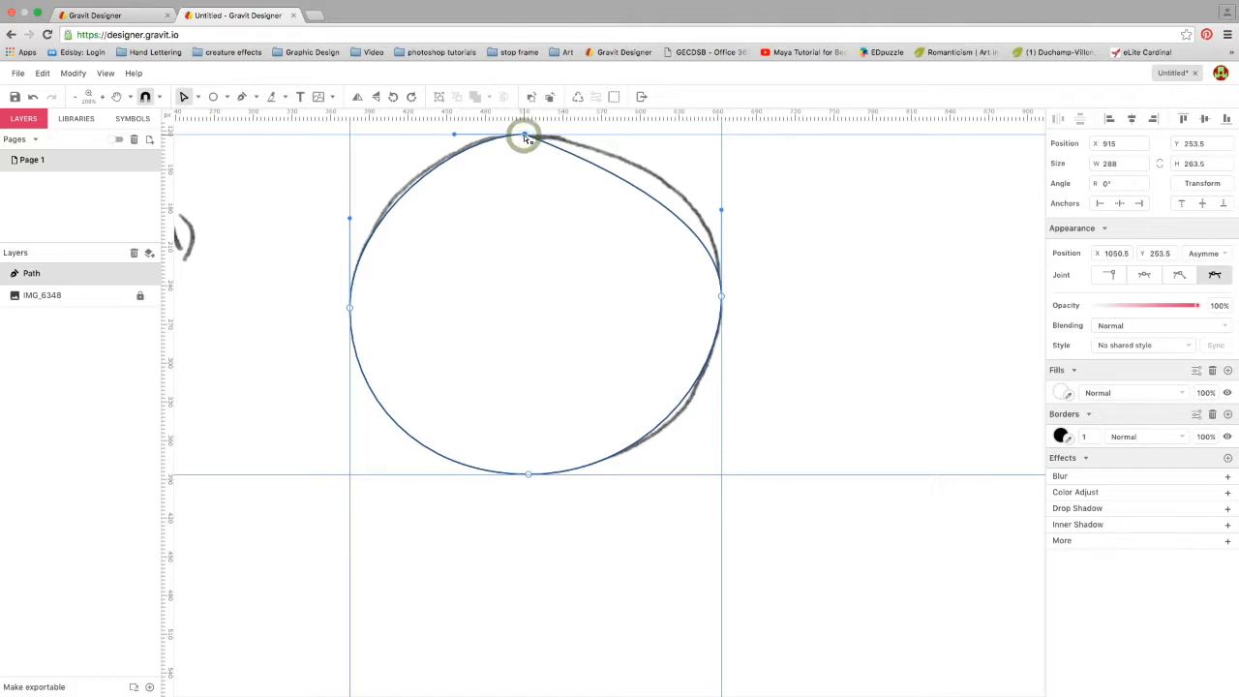
{"action": "scroll", "coordinate": [525, 139], "scroll_direction": "up", "scroll_amount": 5}
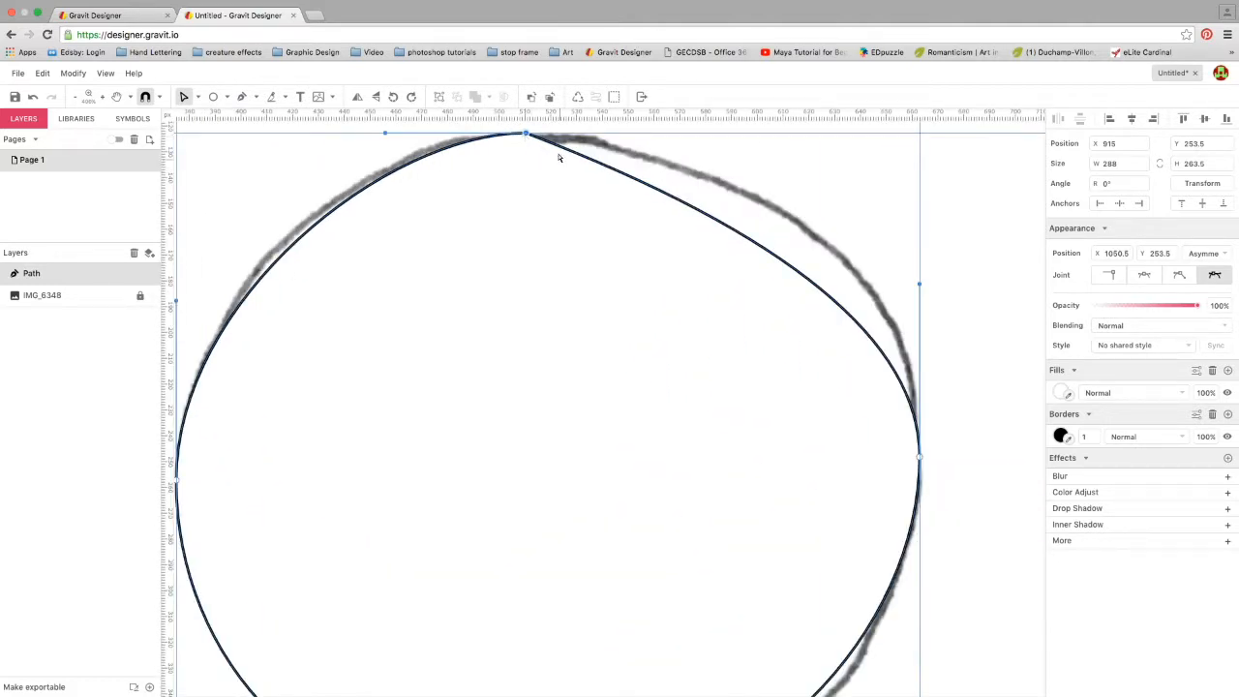
{"action": "left_click", "coordinate": [716, 166]}
{"action": "left_click", "coordinate": [606, 167]}
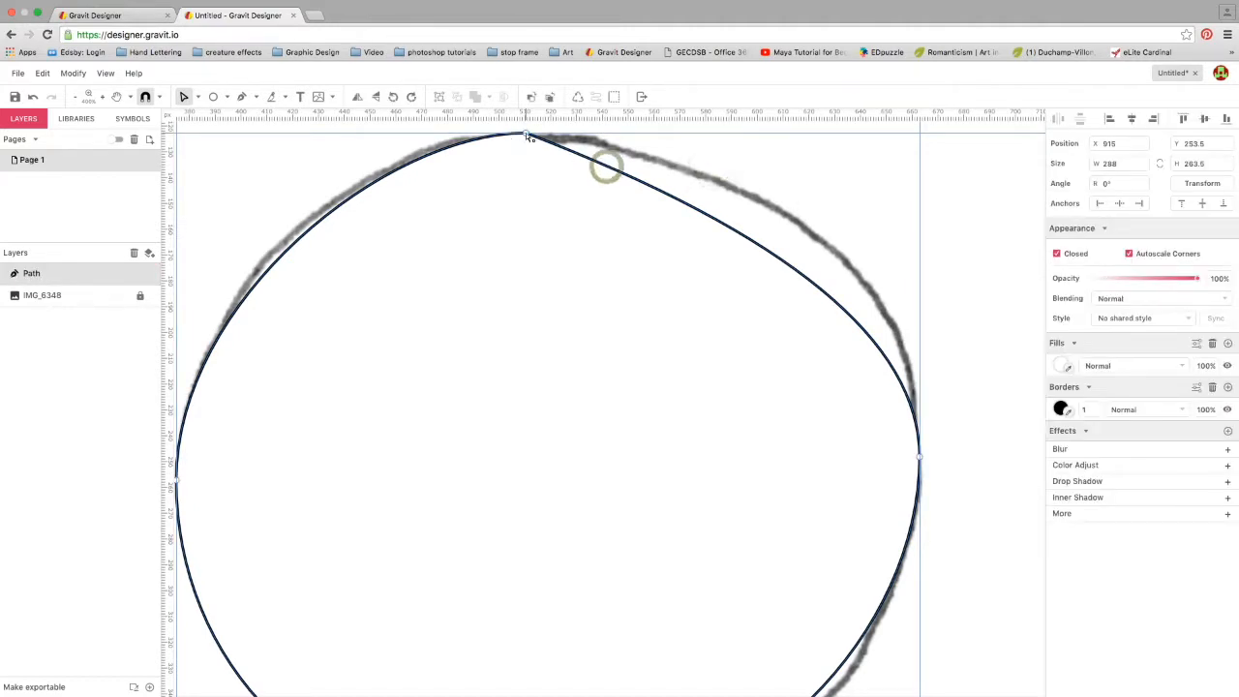
{"action": "left_click", "coordinate": [528, 138]}
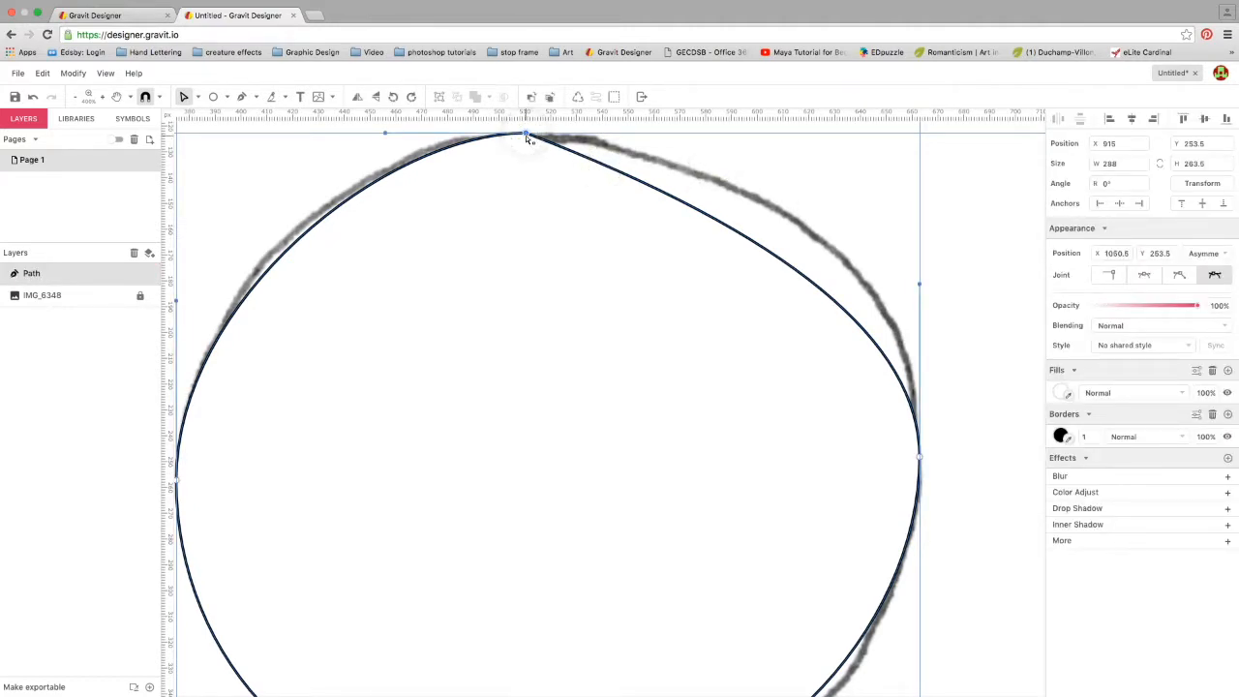
{"action": "mouse_move", "coordinate": [386, 138]}
{"action": "left_mouse_down"}
{"action": "mouse_move", "coordinate": [376, 204]}
{"action": "mouse_move", "coordinate": [581, 155]}
{"action": "mouse_move", "coordinate": [387, 158]}
{"action": "mouse_move", "coordinate": [354, 147]}
{"action": "left_mouse_up"}
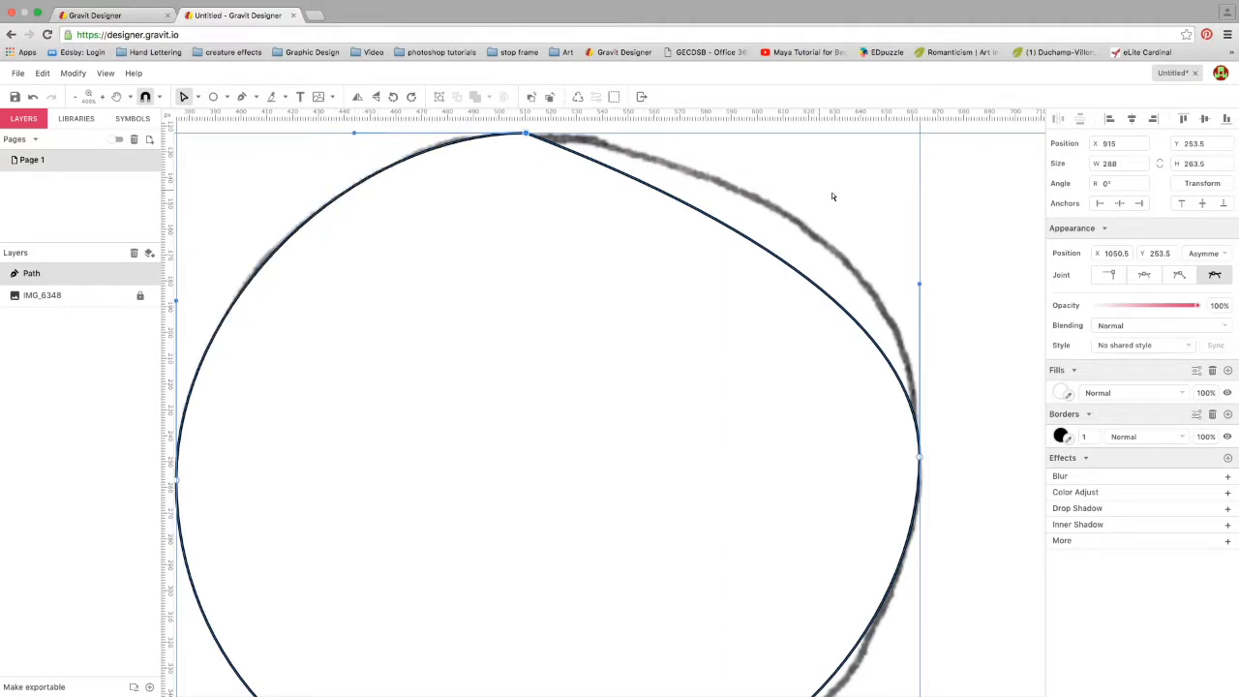
Reset the top node's joint to Straight, change it to Mirrored, and extend its handles to fit the circle's upper outline
{"action": "left_click", "coordinate": [1112, 277]}
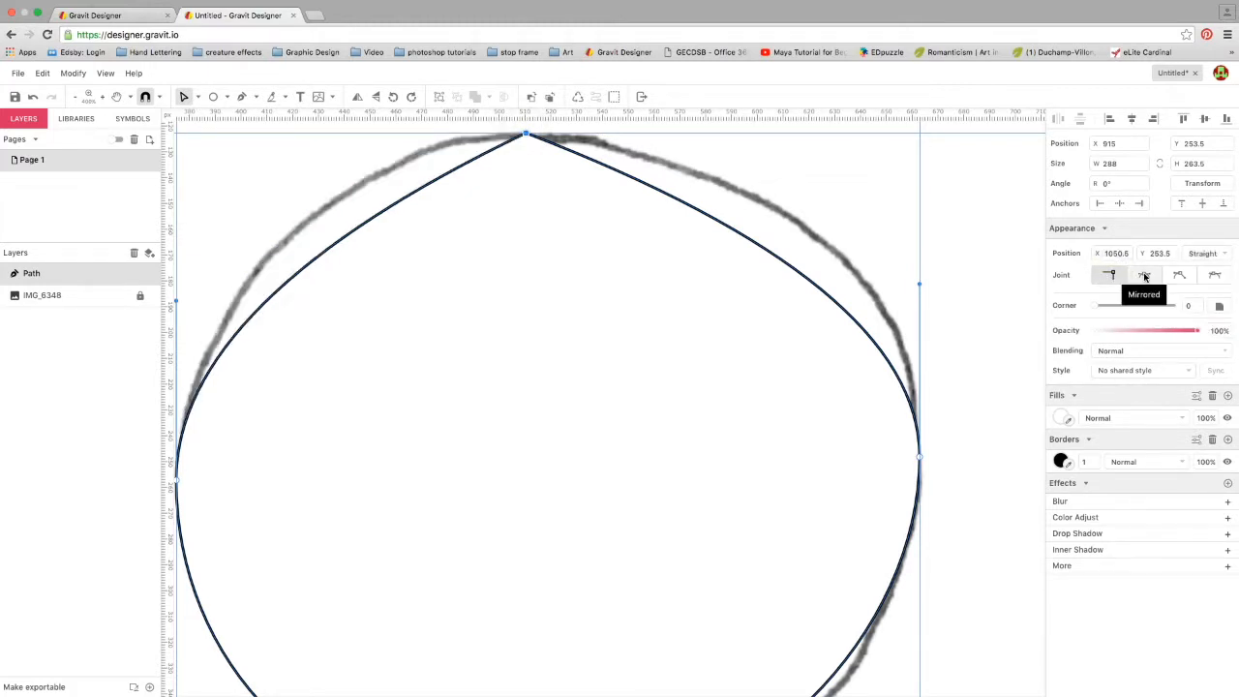
{"action": "left_click", "coordinate": [1144, 277]}
{"action": "left_click_drag", "start_coordinate": [686, 158], "coordinate": [721, 151]}
{"action": "key", "text": "space"}
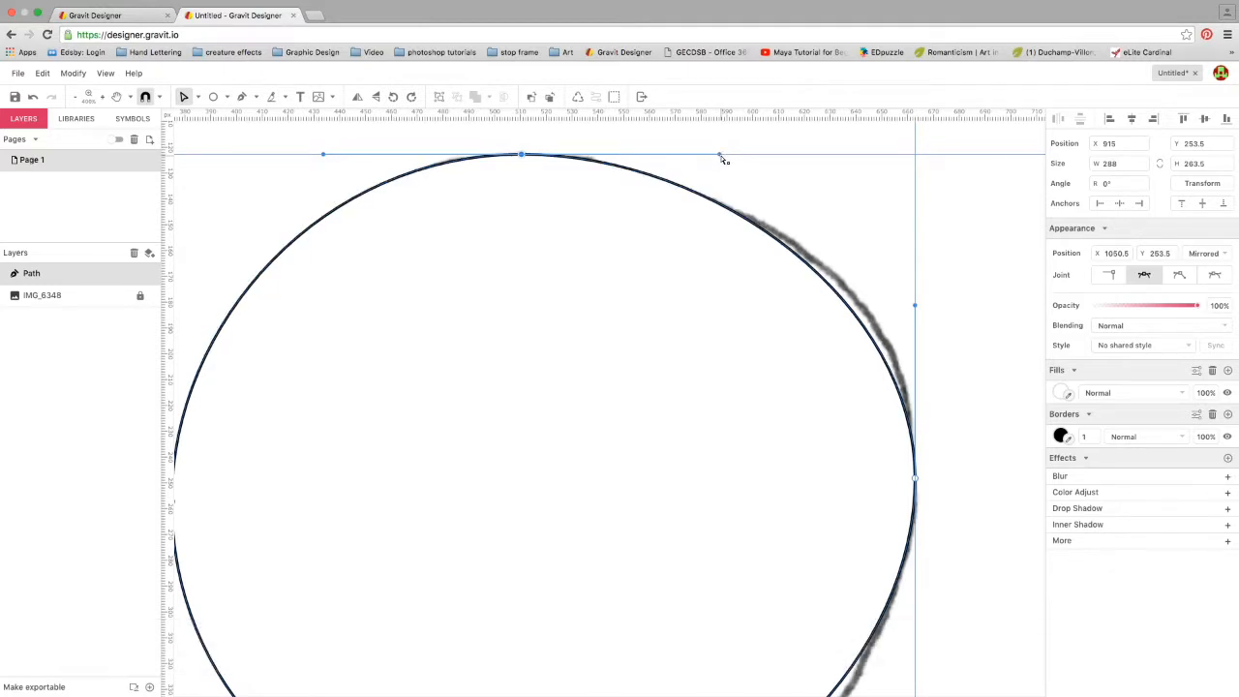
Draw a circle about 161 px in diameter from its center inside the traced outline, and delete it
{"action": "scroll", "coordinate": [713, 356], "scroll_direction": "down", "scroll_amount": 3}
{"action": "scroll", "coordinate": [714, 356], "scroll_direction": "up", "scroll_amount": 5}
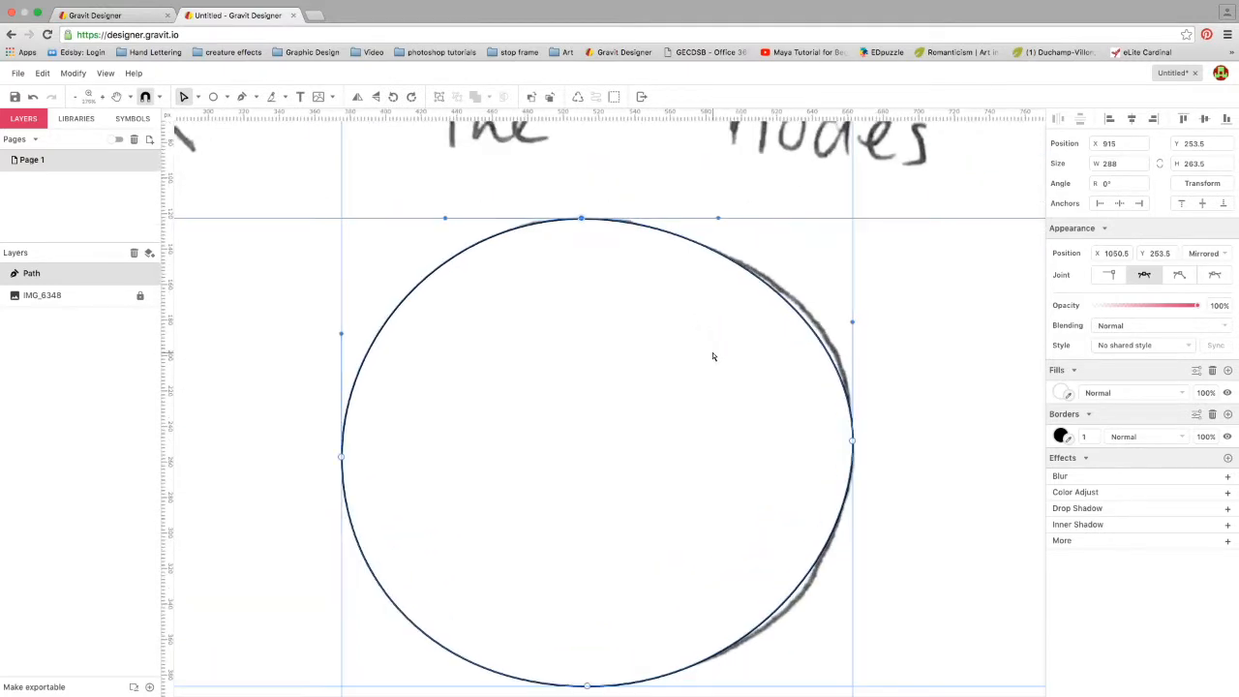
{"action": "left_click", "coordinate": [213, 97]}
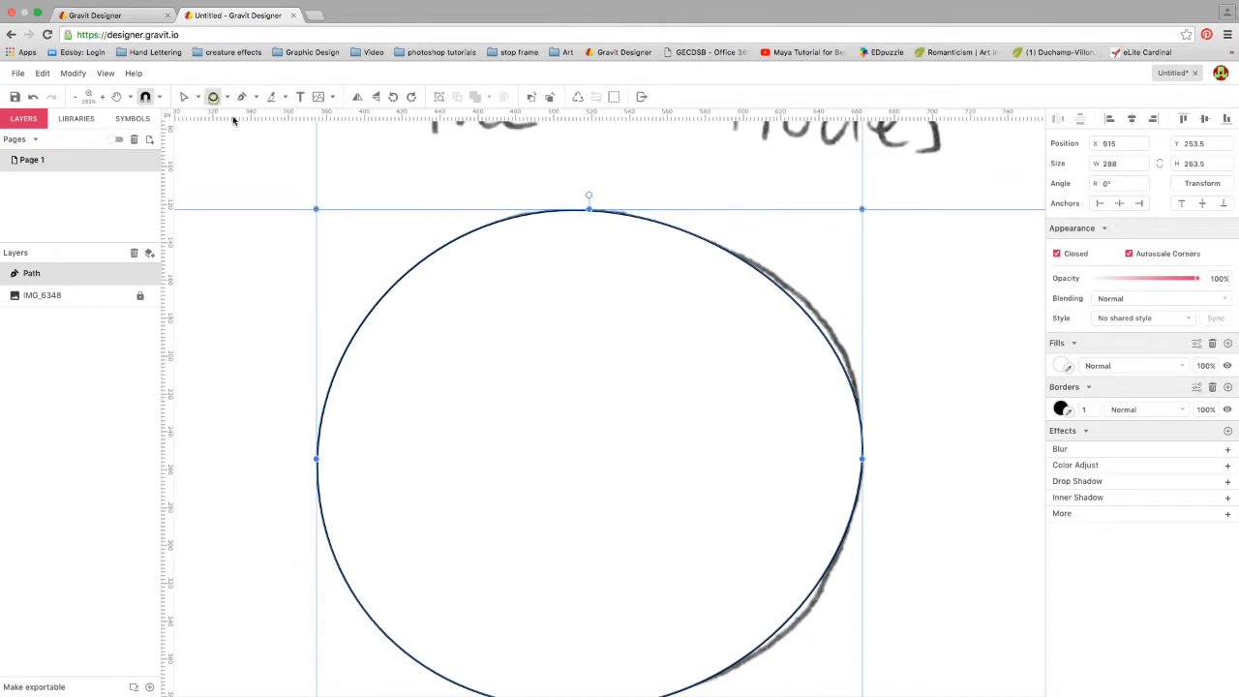
{"action": "mouse_move", "coordinate": [592, 444]}
{"action": "left_mouse_down"}
{"action": "mouse_move", "coordinate": [527, 334]}
{"action": "mouse_move", "coordinate": [509, 329]}
{"action": "mouse_move", "coordinate": [552, 378]}
{"action": "mouse_move", "coordinate": [509, 330]}
{"action": "mouse_move", "coordinate": [553, 306]}
{"action": "mouse_move", "coordinate": [548, 292]}
{"action": "left_mouse_up"}
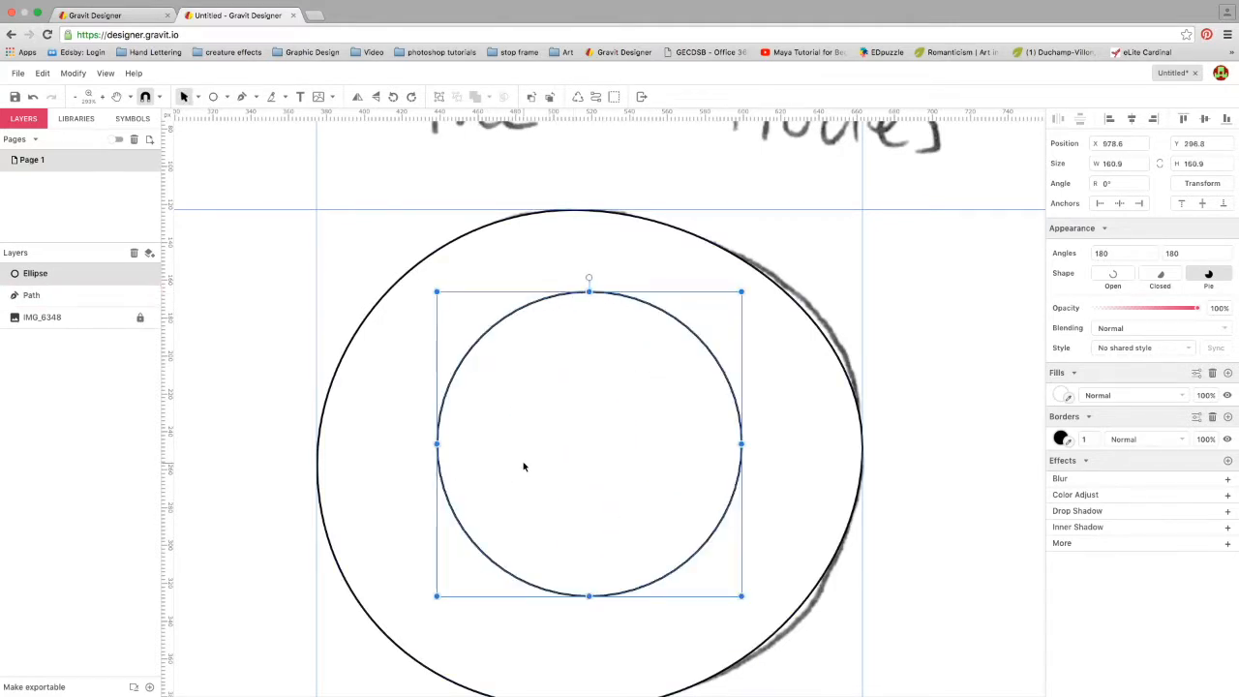
{"action": "key", "text": "BackSpace"}
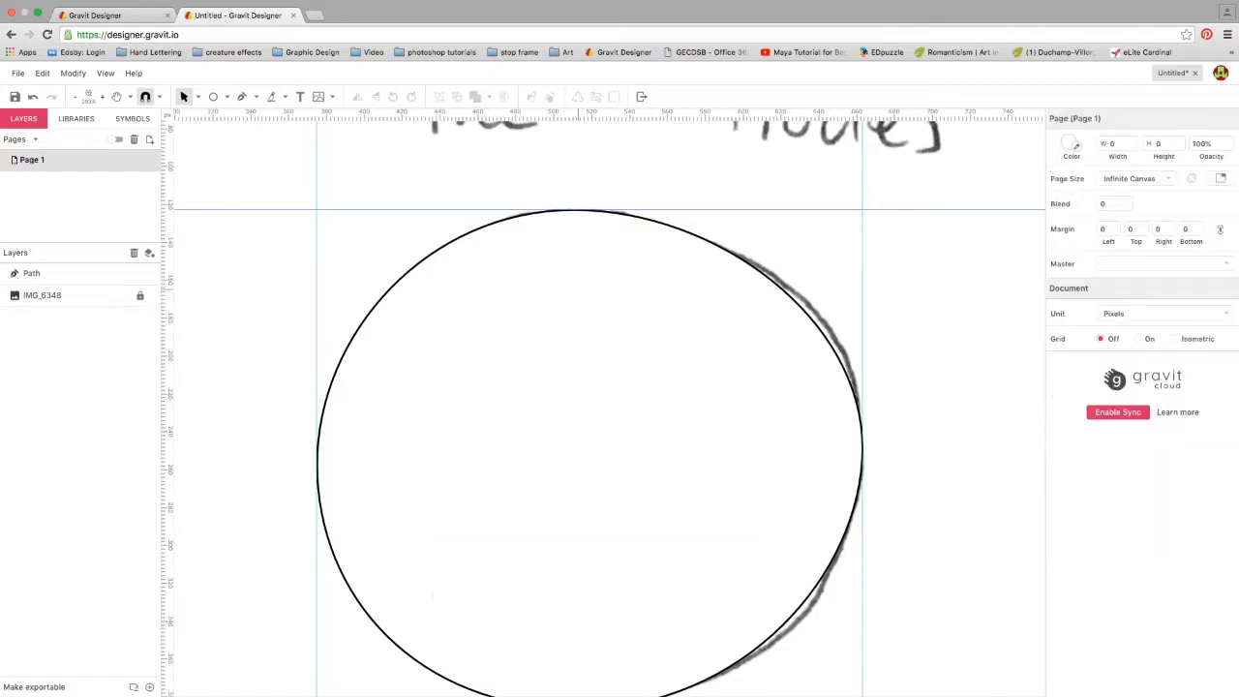
Move the lower horizontal guide up to the lowest point of the open U-shaped curve
{"action": "left_click", "coordinate": [576, 217]}
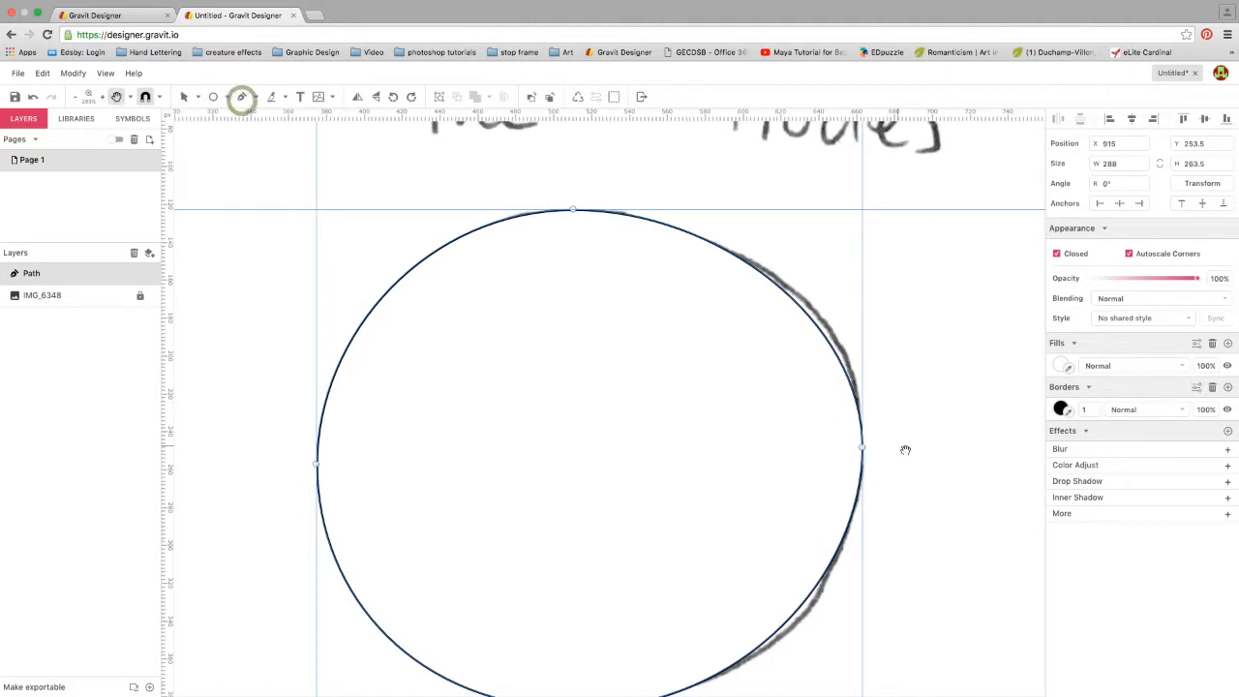
{"action": "left_click_drag", "start_coordinate": [912, 448], "coordinate": [5, 235]}
{"action": "mouse_move", "coordinate": [669, 296]}
{"action": "left_mouse_down"}
{"action": "mouse_move", "coordinate": [5, 153]}
{"action": "mouse_move", "coordinate": [4, 82]}
{"action": "left_mouse_up"}
{"action": "left_click_drag", "start_coordinate": [522, 195], "coordinate": [391, 484]}
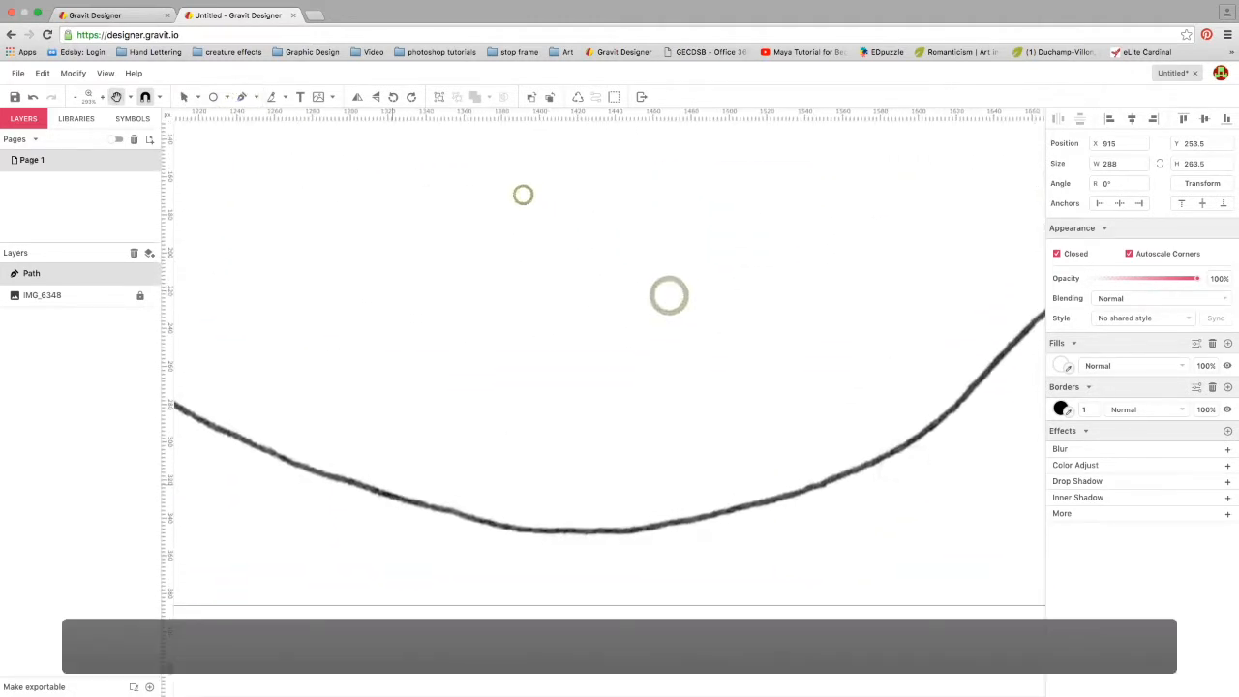
{"action": "scroll", "coordinate": [548, 455], "scroll_direction": "down", "scroll_amount": 4}
{"action": "scroll", "coordinate": [437, 415], "scroll_direction": "up", "scroll_amount": 2}
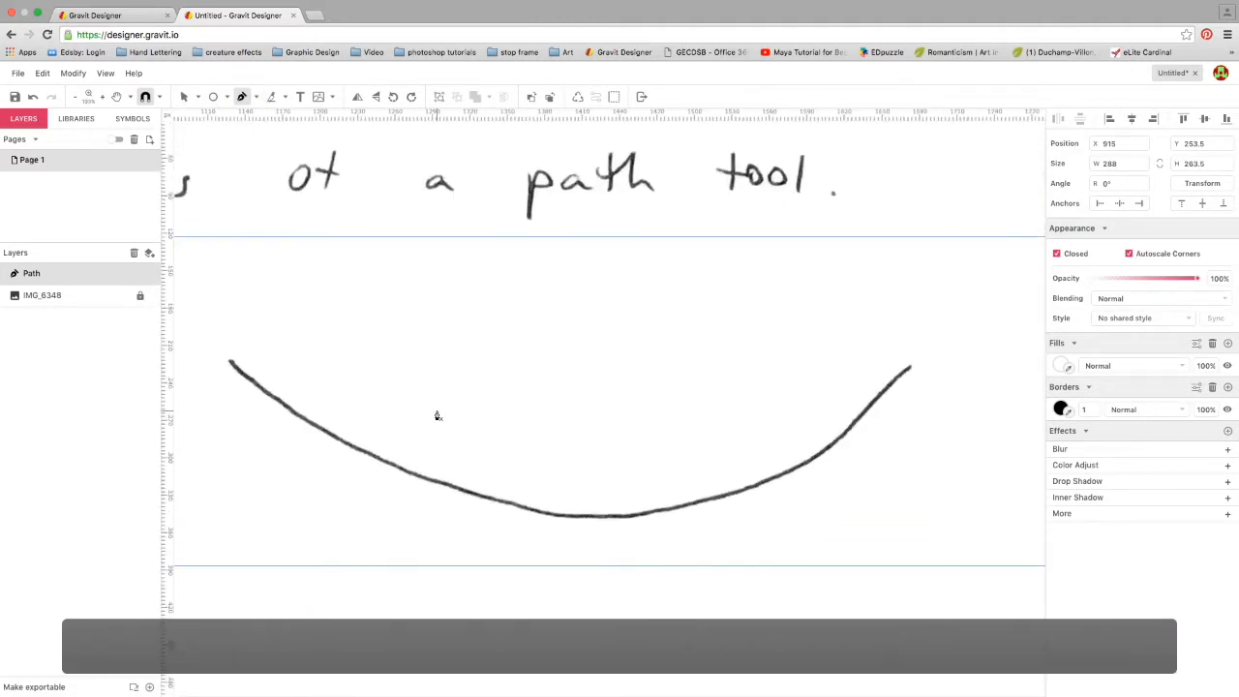
{"action": "left_click_drag", "start_coordinate": [486, 470], "coordinate": [517, 385]}
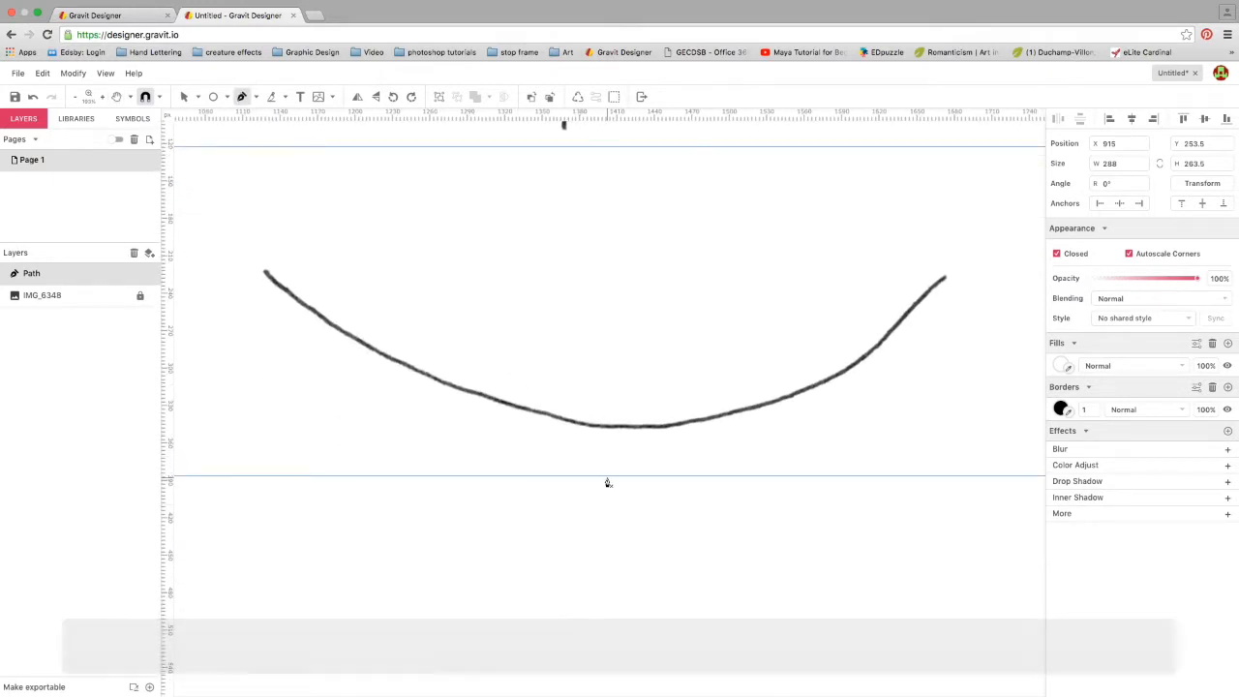
{"action": "key", "text": "v"}
{"action": "left_click_drag", "start_coordinate": [604, 477], "coordinate": [609, 429]}
Trace the open U-shaped curve with a three-node path about 547 px wide, using a curved node at its lowest point
{"action": "key", "text": "p"}
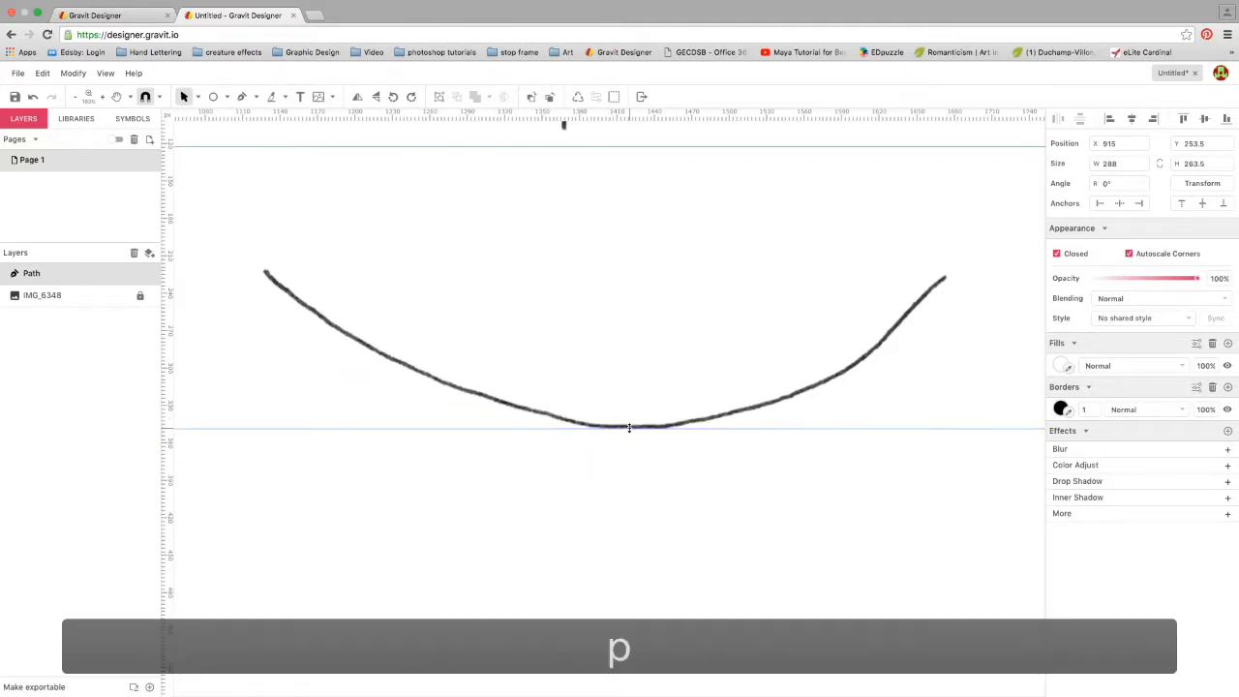
{"action": "left_click", "coordinate": [267, 276]}
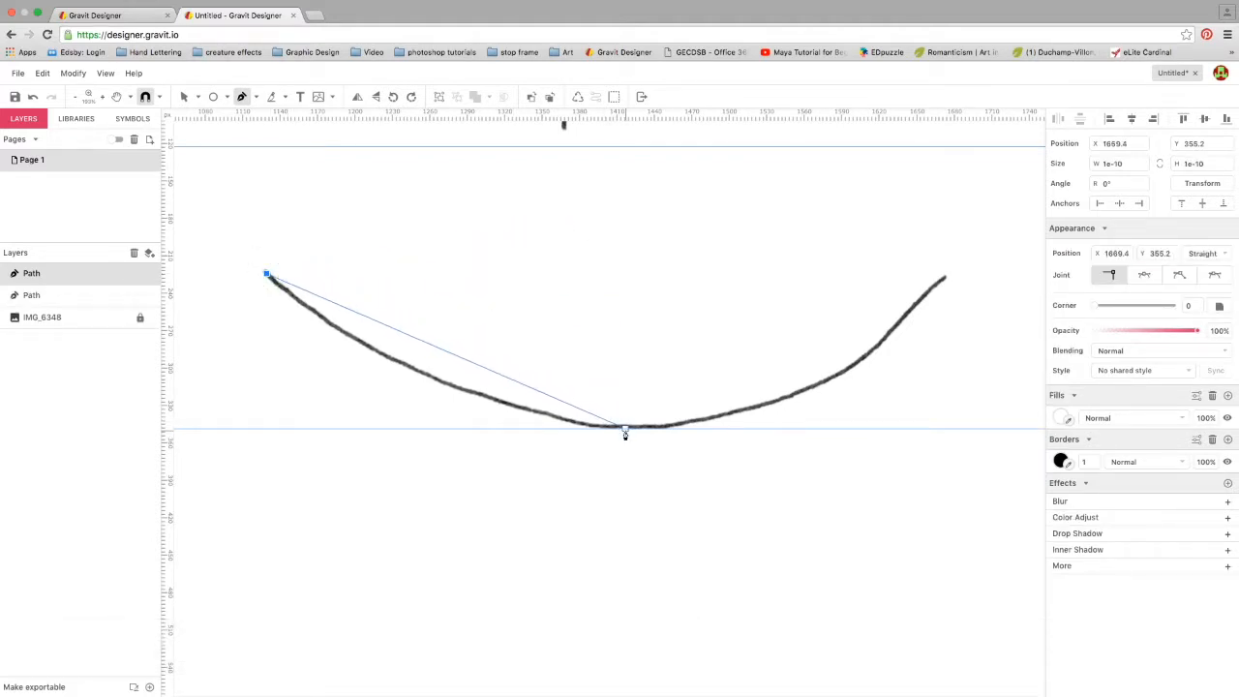
{"action": "left_click_drag", "start_coordinate": [626, 432], "coordinate": [810, 446]}
{"action": "left_click", "coordinate": [948, 274]}
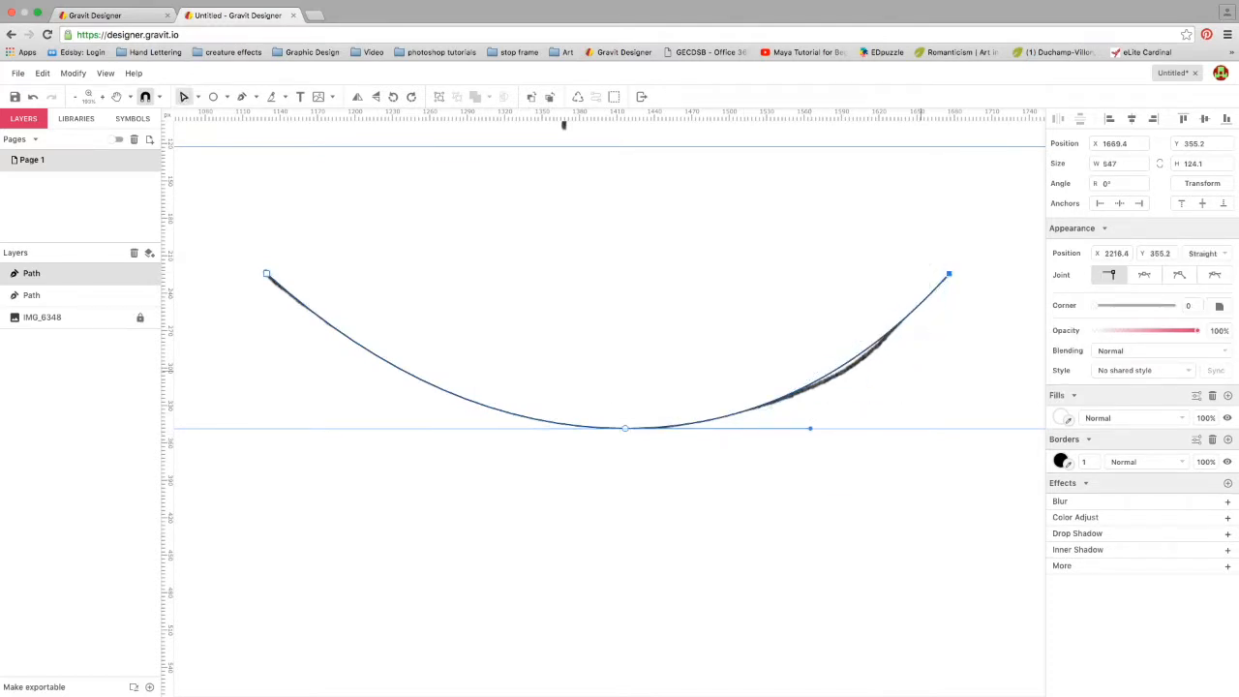
Examine where the nodes of the traced circle and U-shaped curve sit relative to their extremes and guides
{"action": "left_click_drag", "start_coordinate": [404, 495], "coordinate": [525, 194]}
{"action": "left_click_drag", "start_coordinate": [418, 334], "coordinate": [877, 321]}
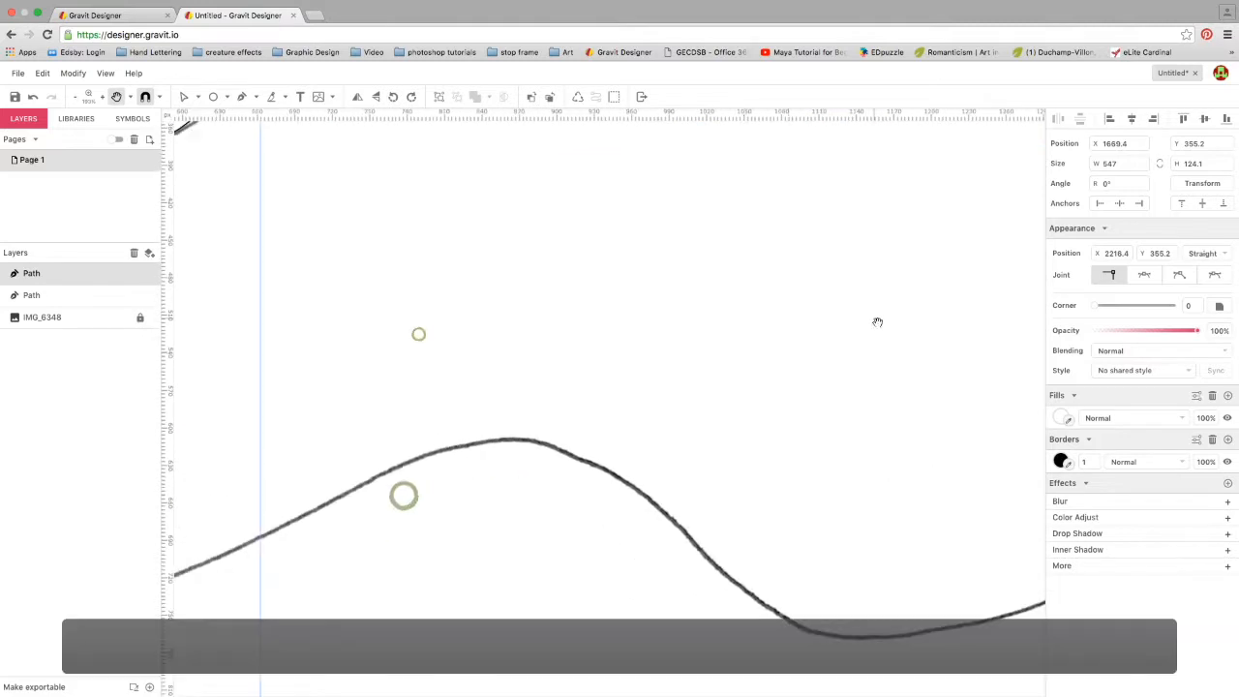
{"action": "scroll", "coordinate": [772, 378], "scroll_direction": "down", "scroll_amount": 3}
{"action": "scroll", "coordinate": [772, 378], "scroll_direction": "down", "scroll_amount": 3}
{"action": "left_click_drag", "start_coordinate": [534, 405], "coordinate": [471, 362]}
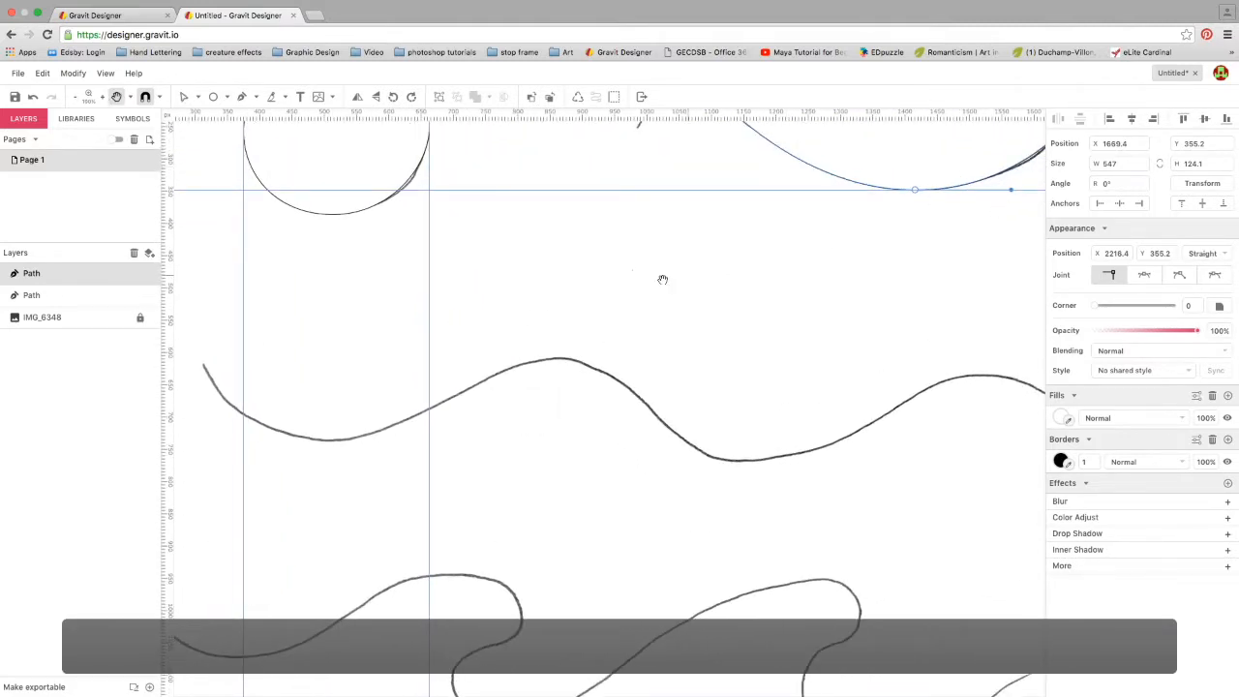
{"action": "left_click_drag", "start_coordinate": [631, 271], "coordinate": [746, 422]}
{"action": "left_click", "coordinate": [423, 199]}
{"action": "left_click_drag", "start_coordinate": [661, 335], "coordinate": [666, 278]}
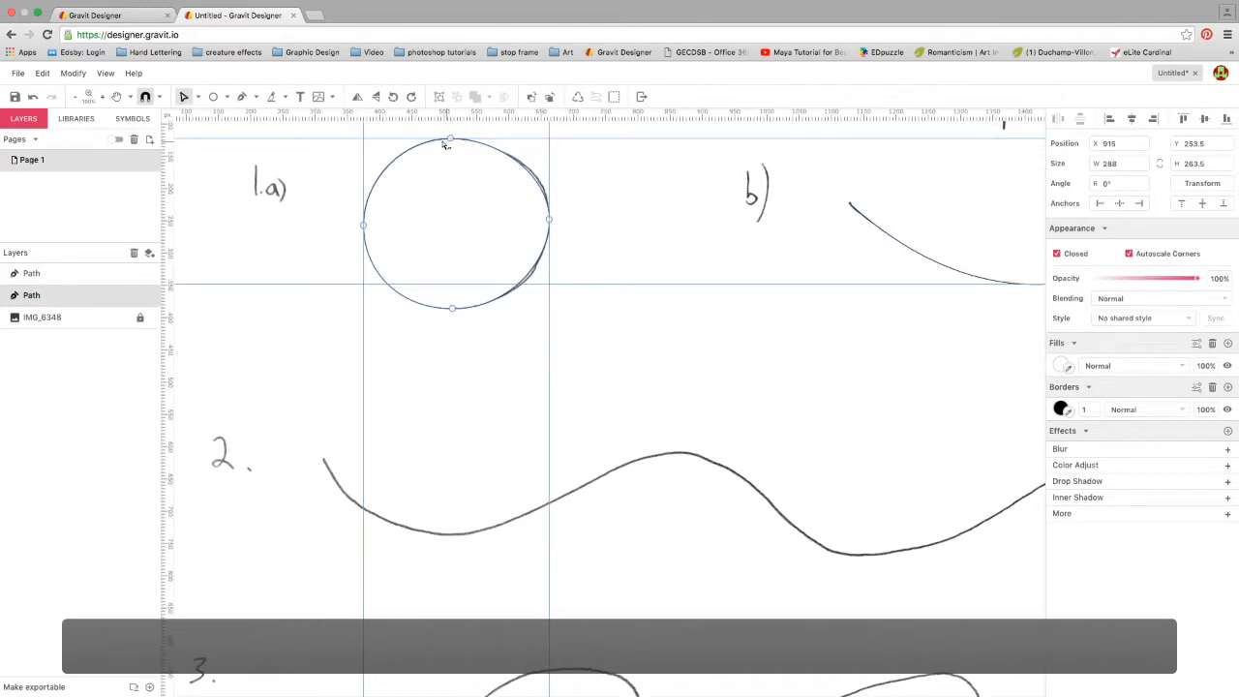
{"action": "scroll", "coordinate": [503, 304], "scroll_direction": "right", "scroll_amount": 9}
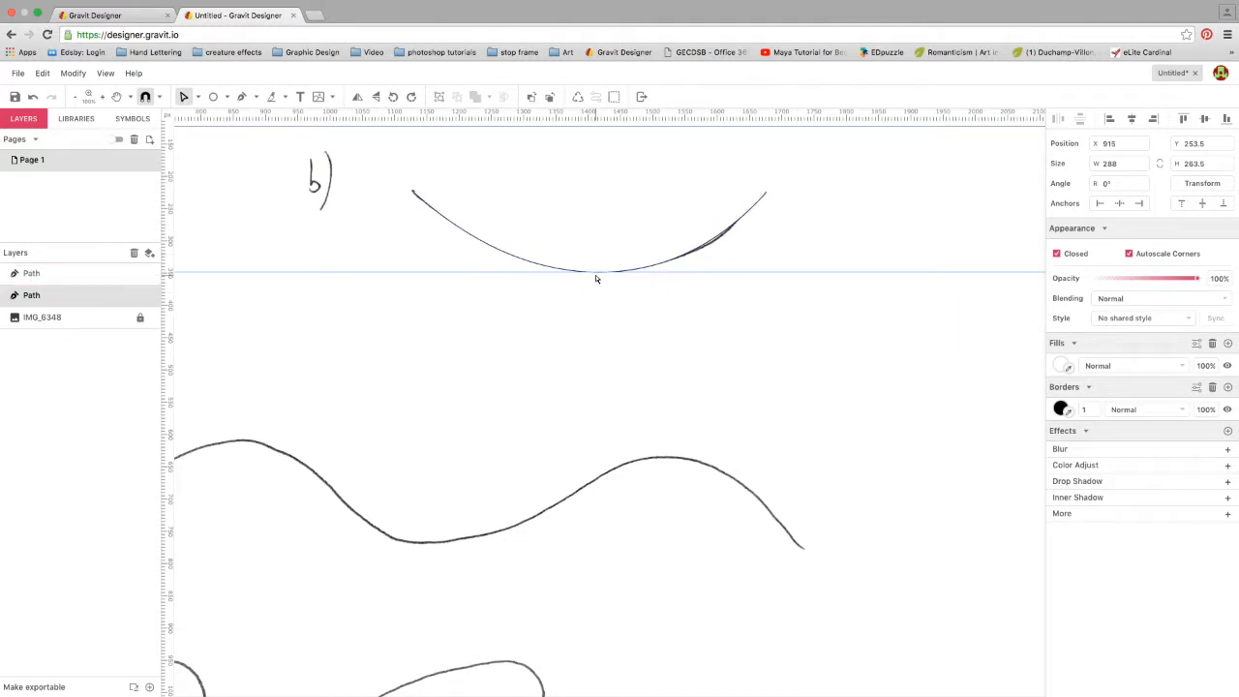
{"action": "scroll", "coordinate": [593, 276], "scroll_direction": "left", "scroll_amount": 9}
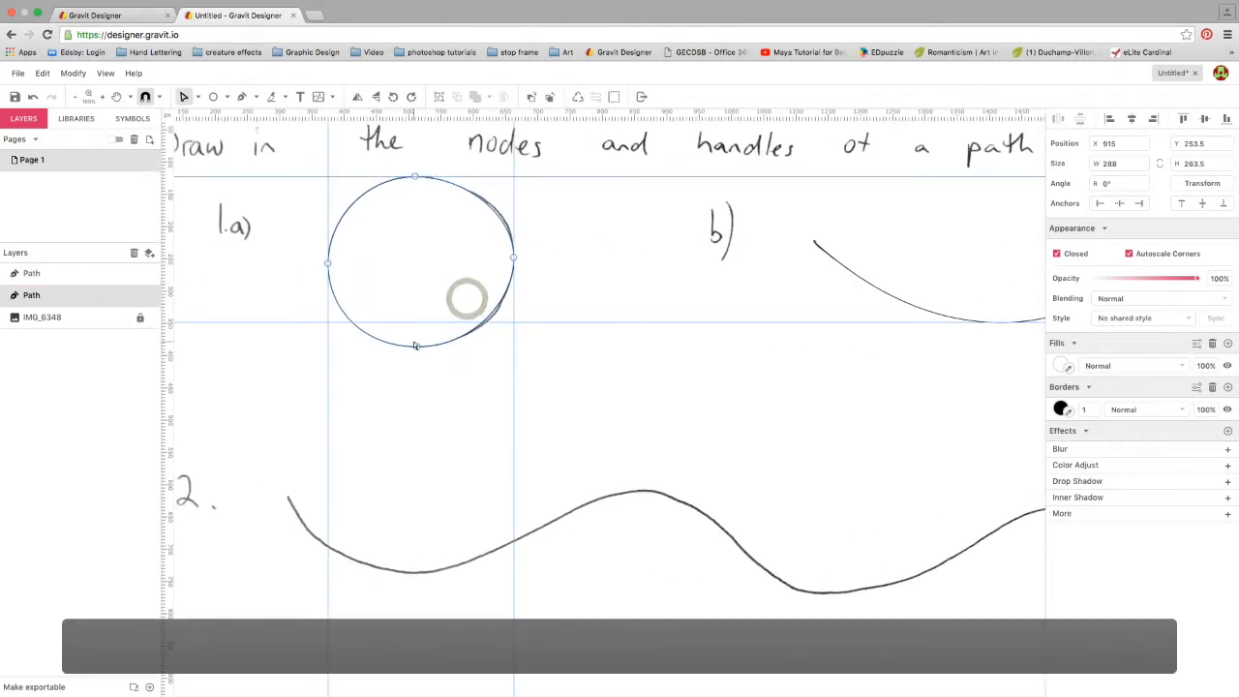
Start tracing the wavy line with the Pen tool, placing nodes at its left end, first trough, first crest and second trough
{"action": "scroll", "coordinate": [561, 381], "scroll_direction": "down", "scroll_amount": 5}
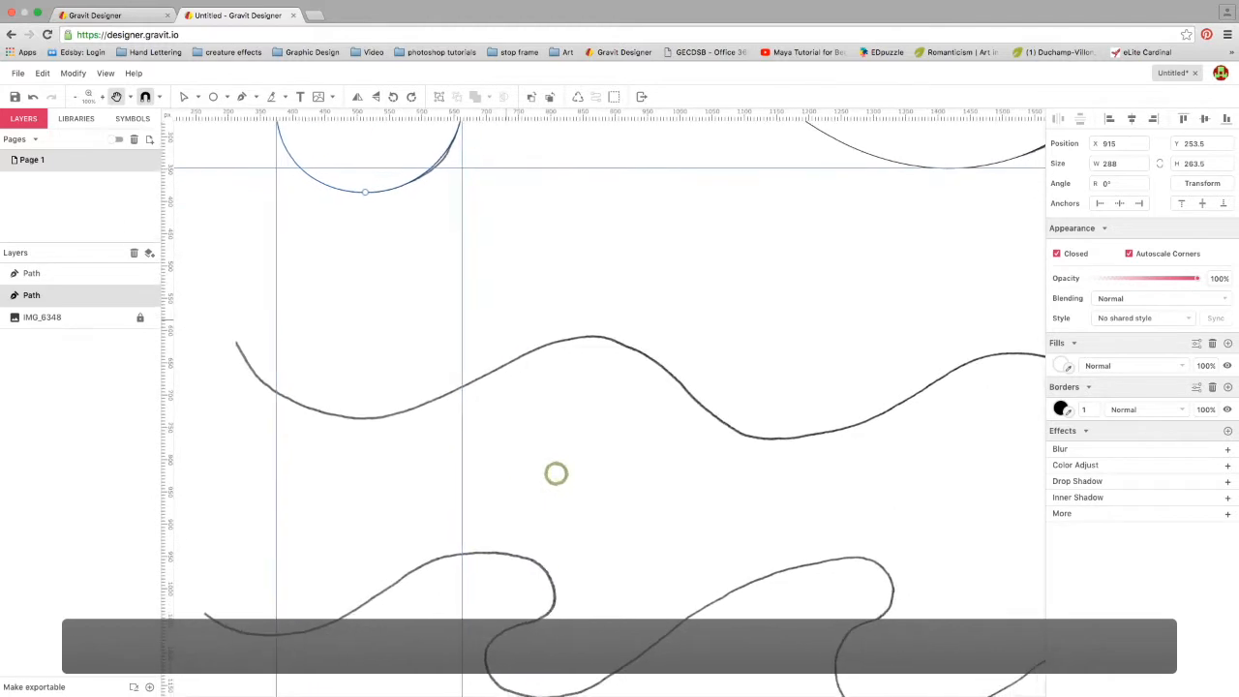
{"action": "left_click", "coordinate": [242, 95]}
{"action": "left_click", "coordinate": [235, 341]}
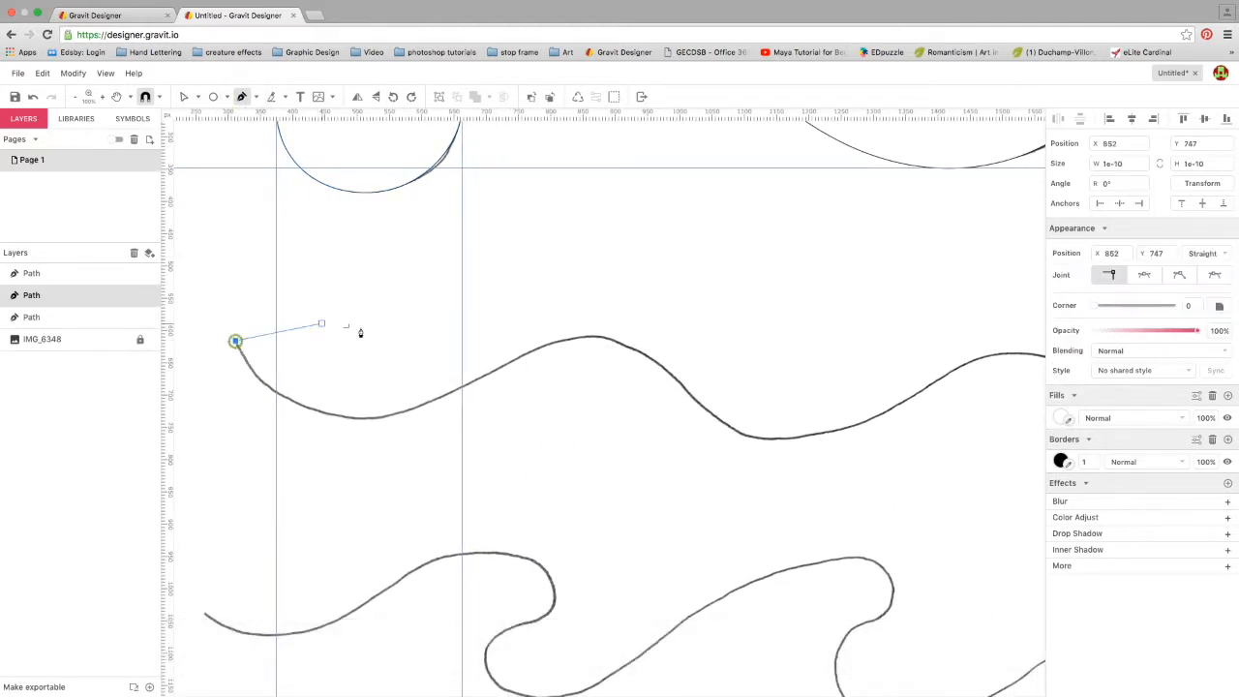
{"action": "left_click_drag", "start_coordinate": [349, 419], "coordinate": [436, 423]}
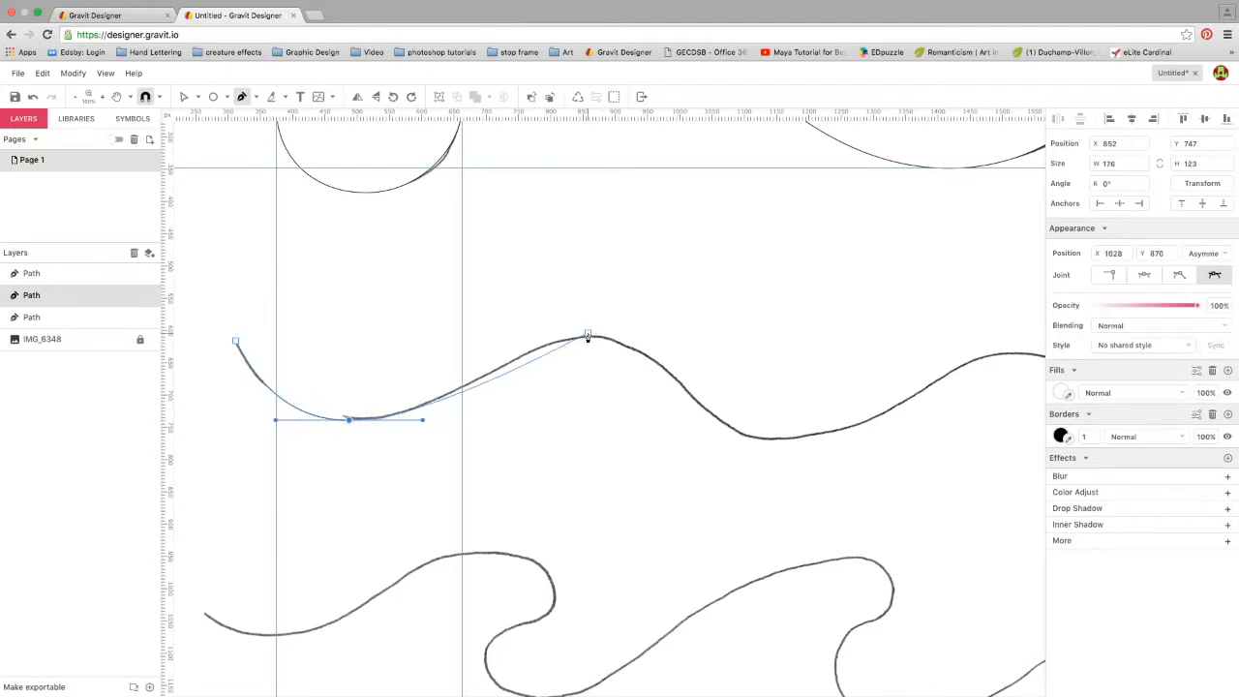
{"action": "left_click_drag", "start_coordinate": [588, 335], "coordinate": [683, 334]}
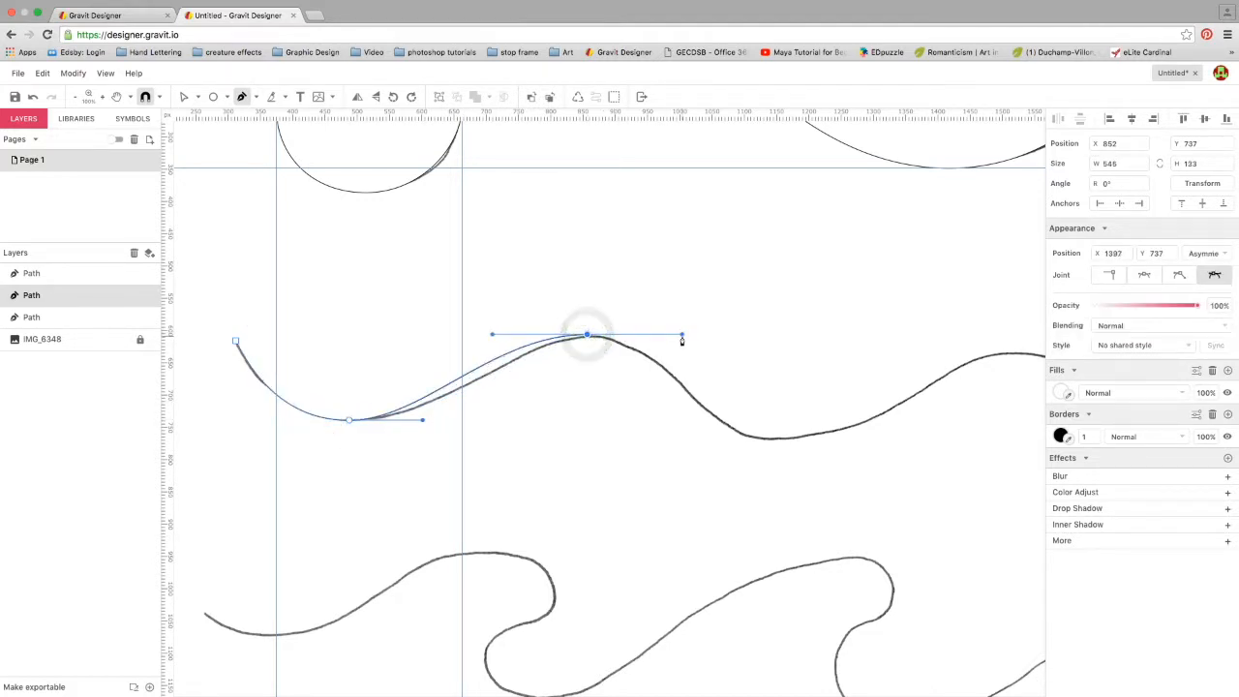
{"action": "left_click_drag", "start_coordinate": [785, 440], "coordinate": [876, 440]}
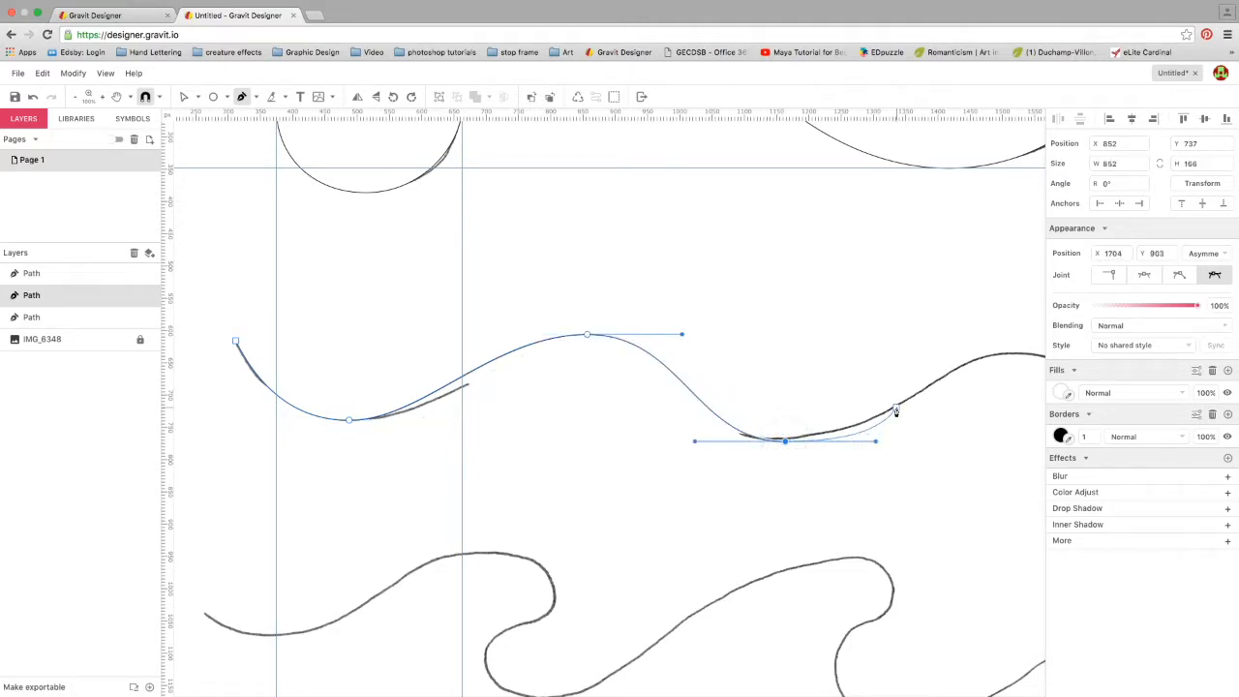
Try tracing the rest of the wavy line with several closely spaced nodes between its extremes
{"action": "left_click", "coordinate": [895, 408]}
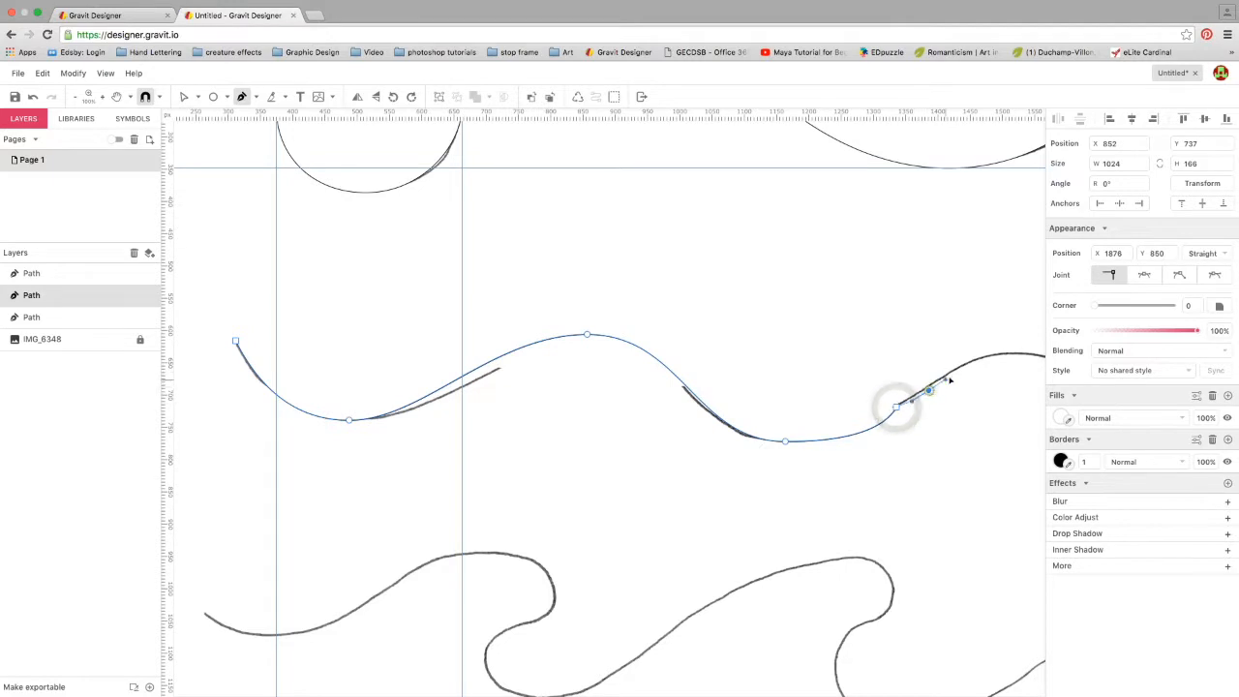
{"action": "left_click", "coordinate": [930, 389]}
{"action": "left_click_drag", "start_coordinate": [973, 360], "coordinate": [739, 388]}
{"action": "left_click_drag", "start_coordinate": [809, 352], "coordinate": [906, 436]}
{"action": "left_click", "coordinate": [916, 443]}
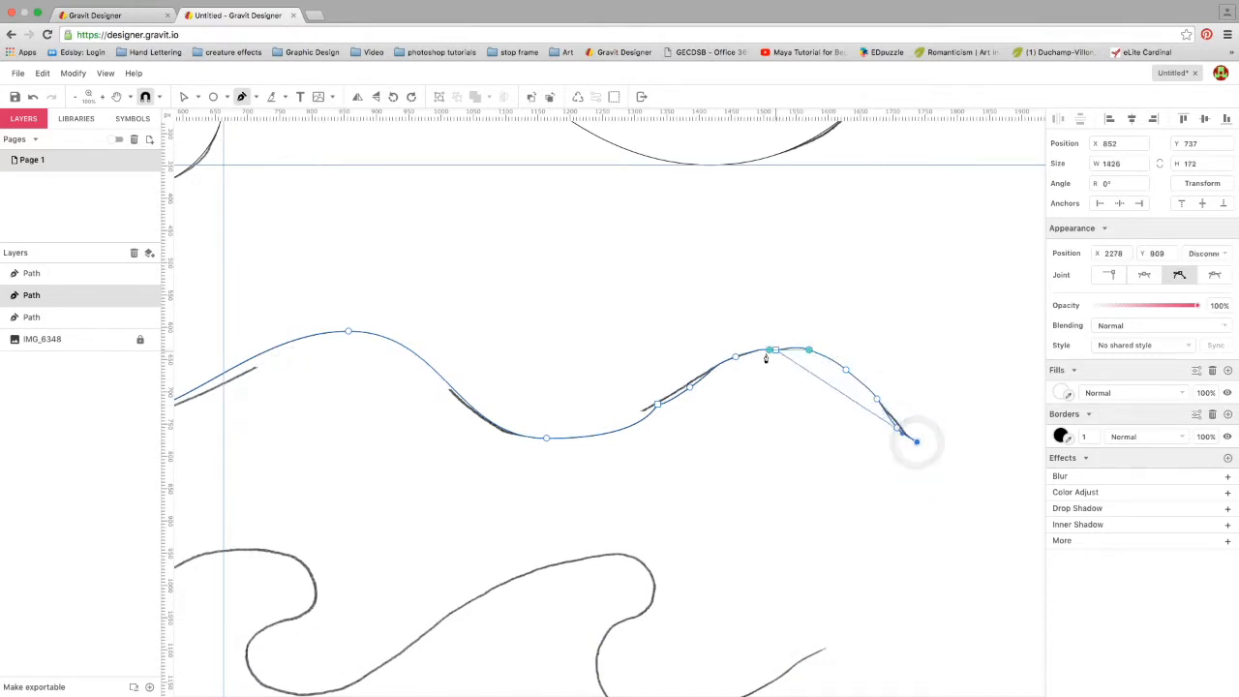
{"action": "scroll", "coordinate": [764, 350], "scroll_direction": "up", "scroll_amount": 10}
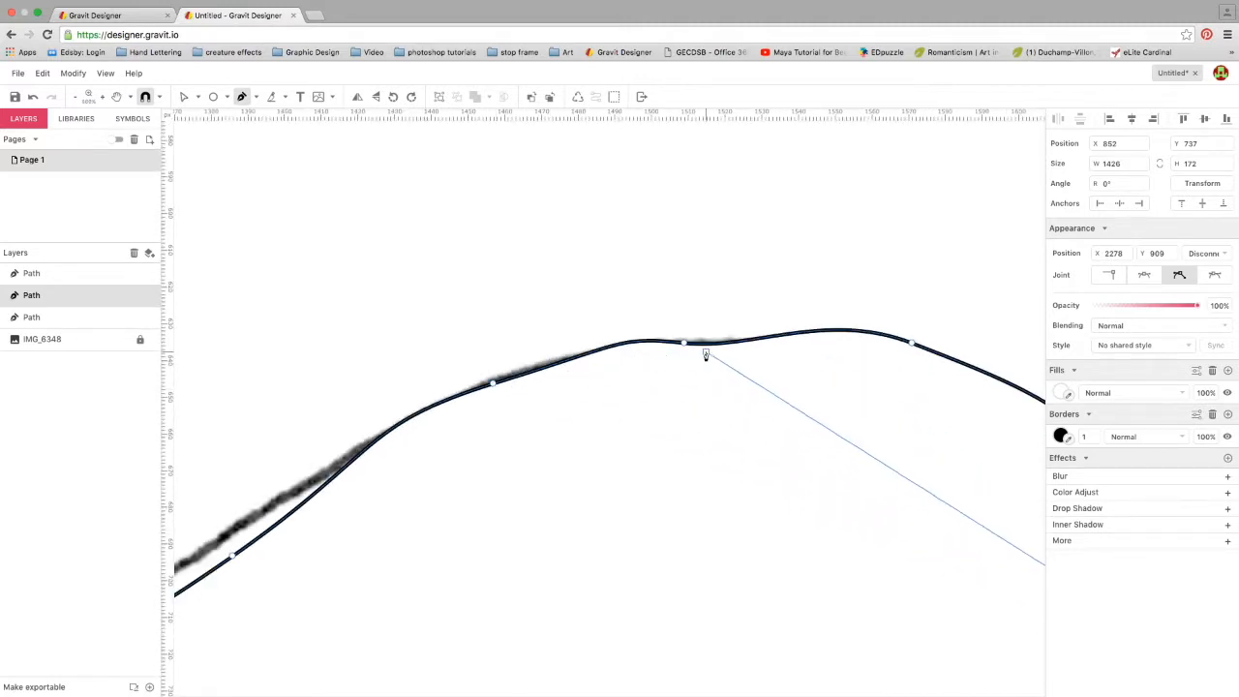
Undo the closely spaced nodes back to the wavy path's second trough
{"action": "key", "text": "super+z"}
{"action": "key", "text": "super+z"}
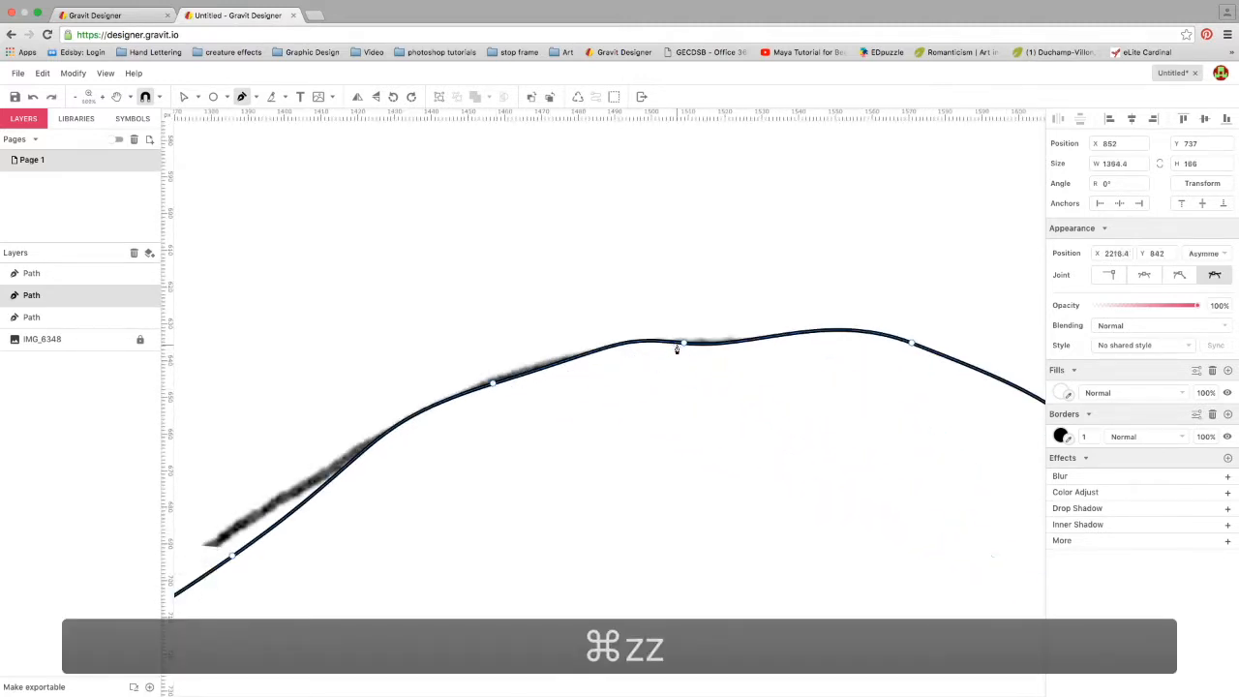
{"action": "key", "text": "super+z"}
{"action": "key", "text": "super+z"}
{"action": "key", "text": "super+z"}
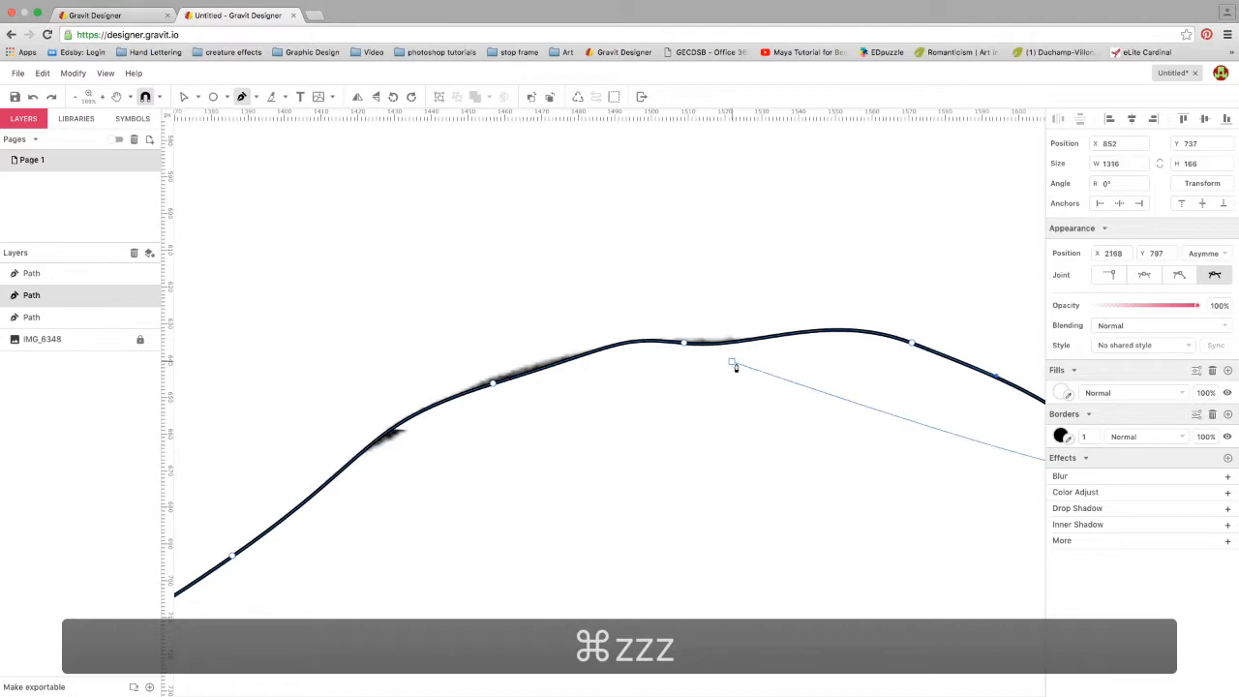
{"action": "key", "text": "super+z"}
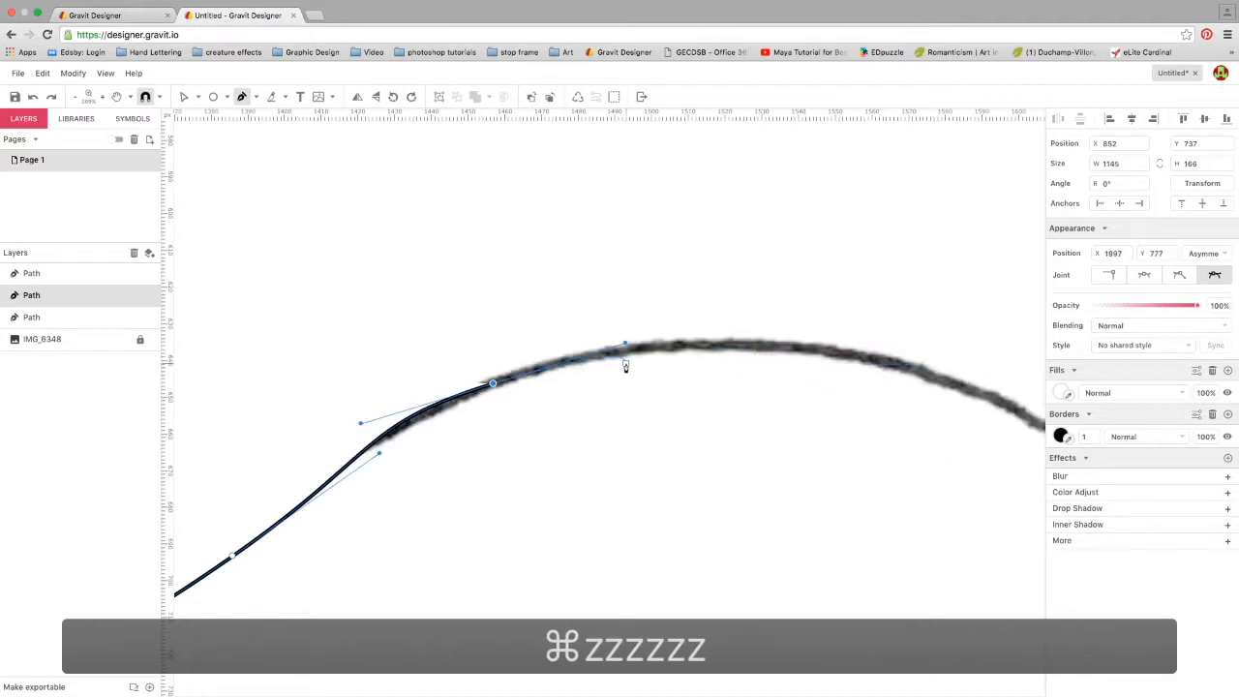
{"action": "key", "text": "super+z"}
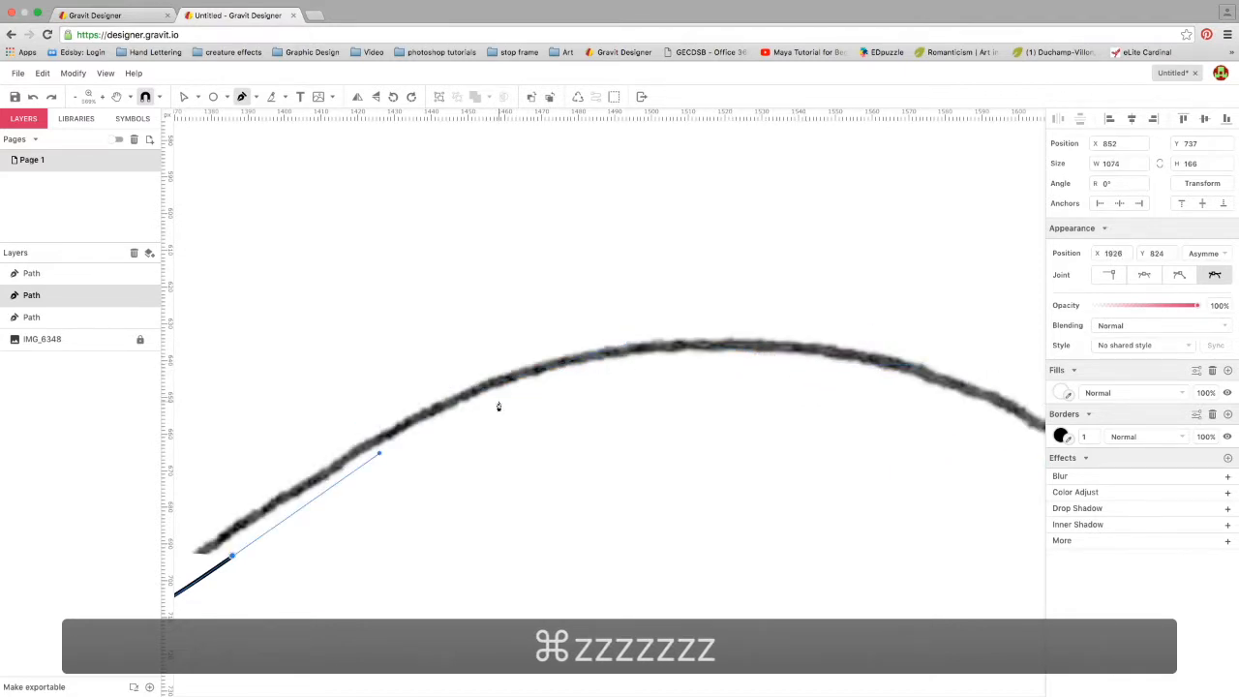
{"action": "scroll", "coordinate": [498, 406], "scroll_direction": "down", "scroll_amount": 3}
{"action": "key", "text": "super+z"}
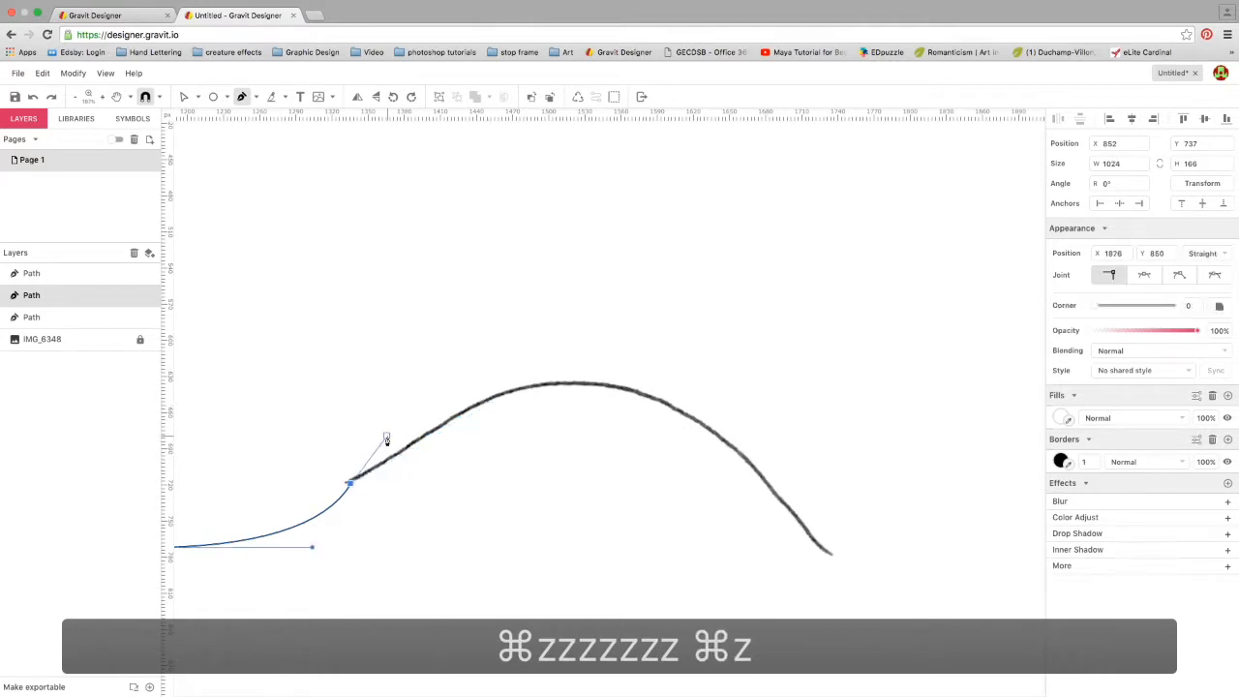
{"action": "key", "text": "super+z"}
Extend the wavy path to its second crest with a single horizontal-handled node, about 1216 px wide overall, finish drawing and select the path
{"action": "left_click_drag", "start_coordinate": [359, 442], "coordinate": [553, 326]}
{"action": "left_click_drag", "start_coordinate": [780, 265], "coordinate": [939, 285]}
{"action": "key", "text": "v"}
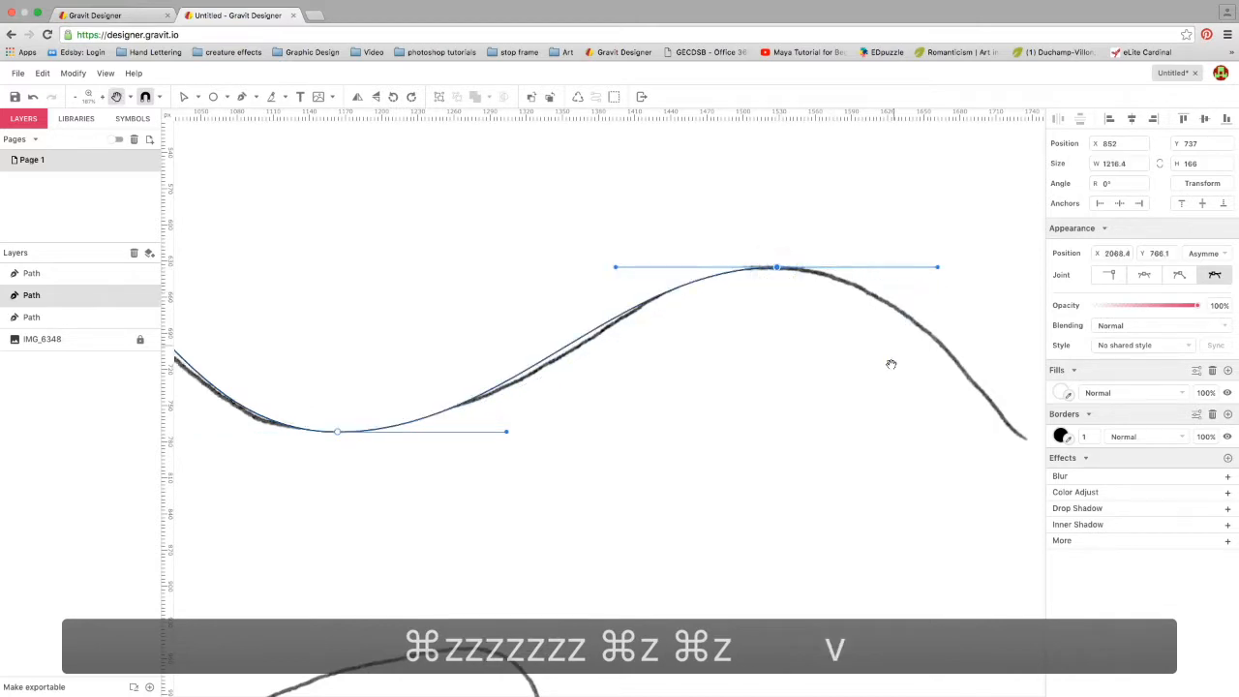
{"action": "left_click", "coordinate": [884, 359]}
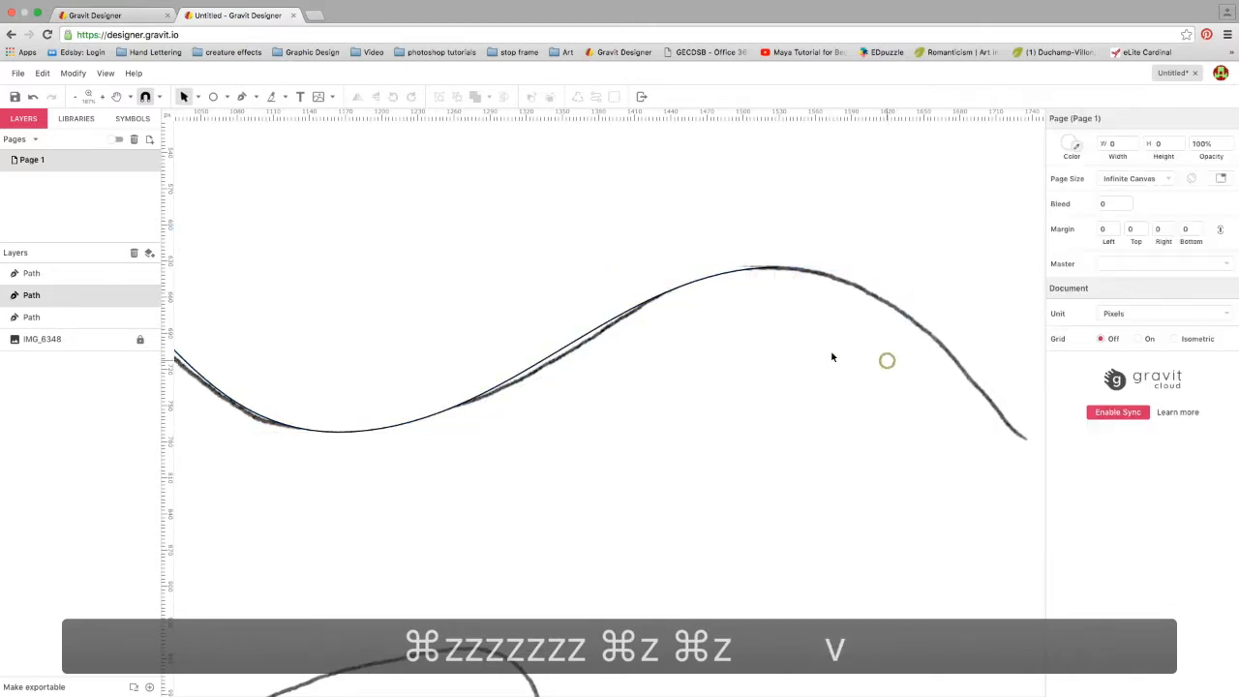
{"action": "left_click", "coordinate": [608, 319]}
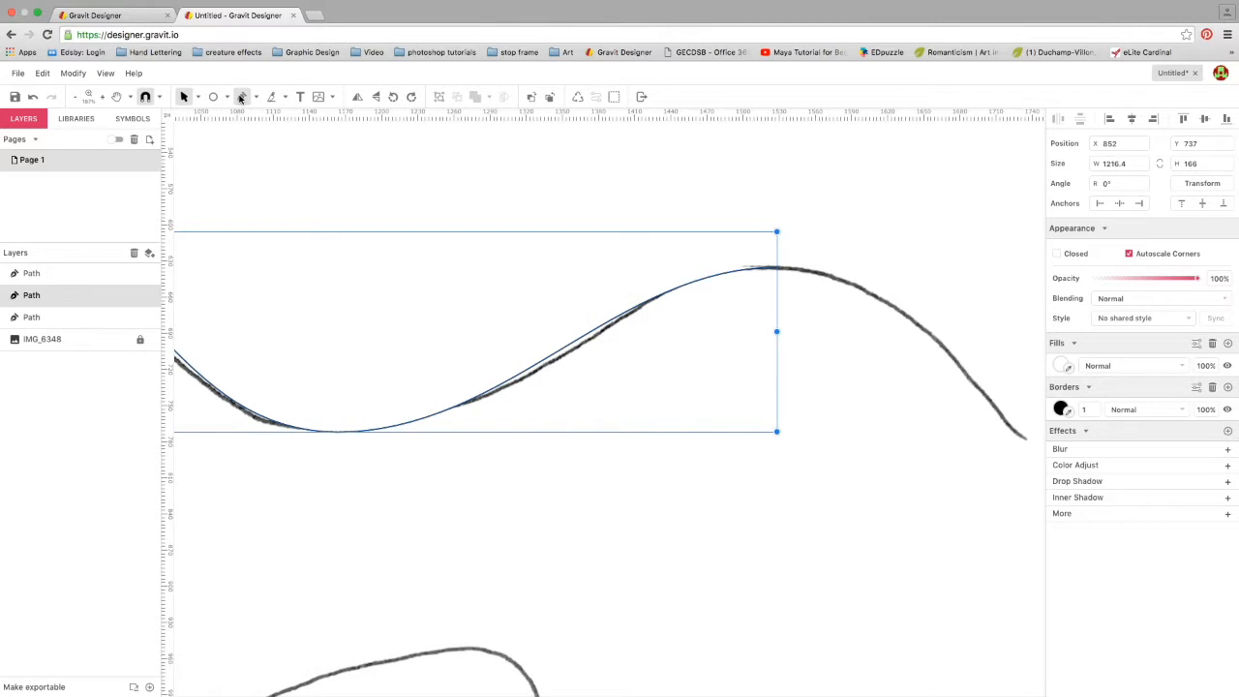
Move the first vertical guide to the left end of the curling wave line numbered 3
{"action": "key", "text": "space"}
{"action": "mouse_move", "coordinate": [309, 478]}
{"action": "left_mouse_down"}
{"action": "mouse_move", "coordinate": [622, 351]}
{"action": "mouse_move", "coordinate": [789, 198]}
{"action": "left_mouse_up"}
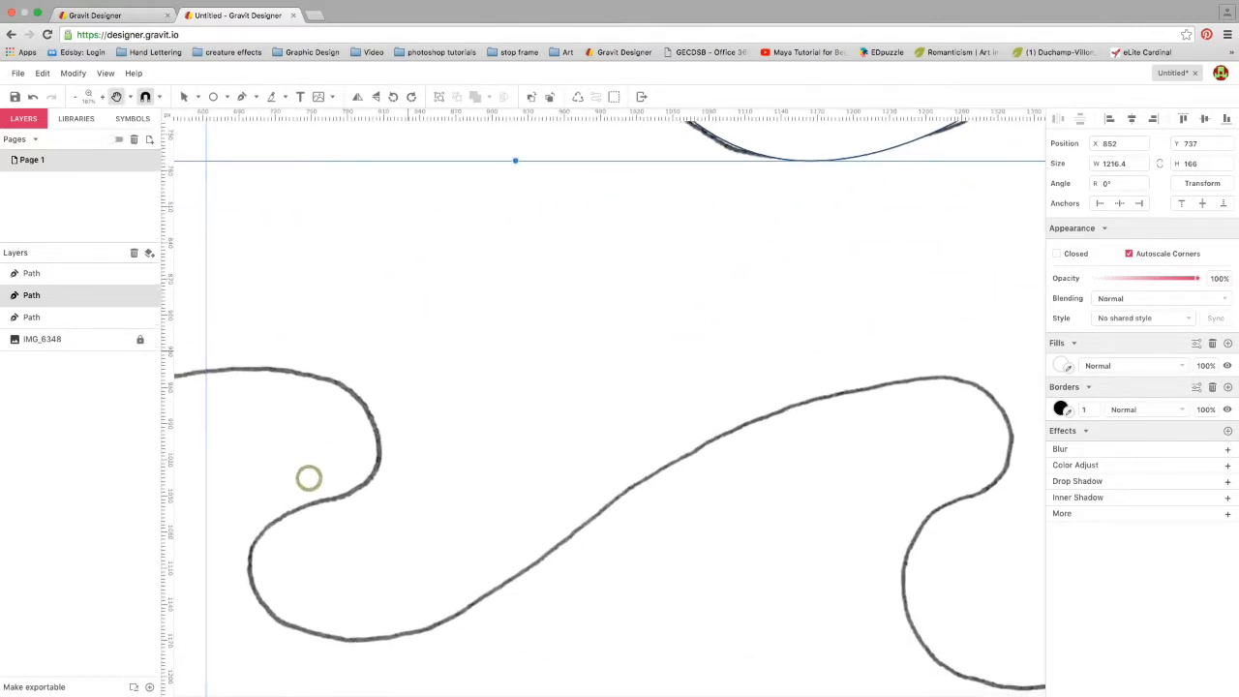
{"action": "left_click_drag", "start_coordinate": [405, 351], "coordinate": [564, 350]}
{"action": "scroll", "coordinate": [562, 438], "scroll_direction": "down", "scroll_amount": 5}
{"action": "key", "text": "space"}
{"action": "left_click_drag", "start_coordinate": [534, 473], "coordinate": [550, 331]}
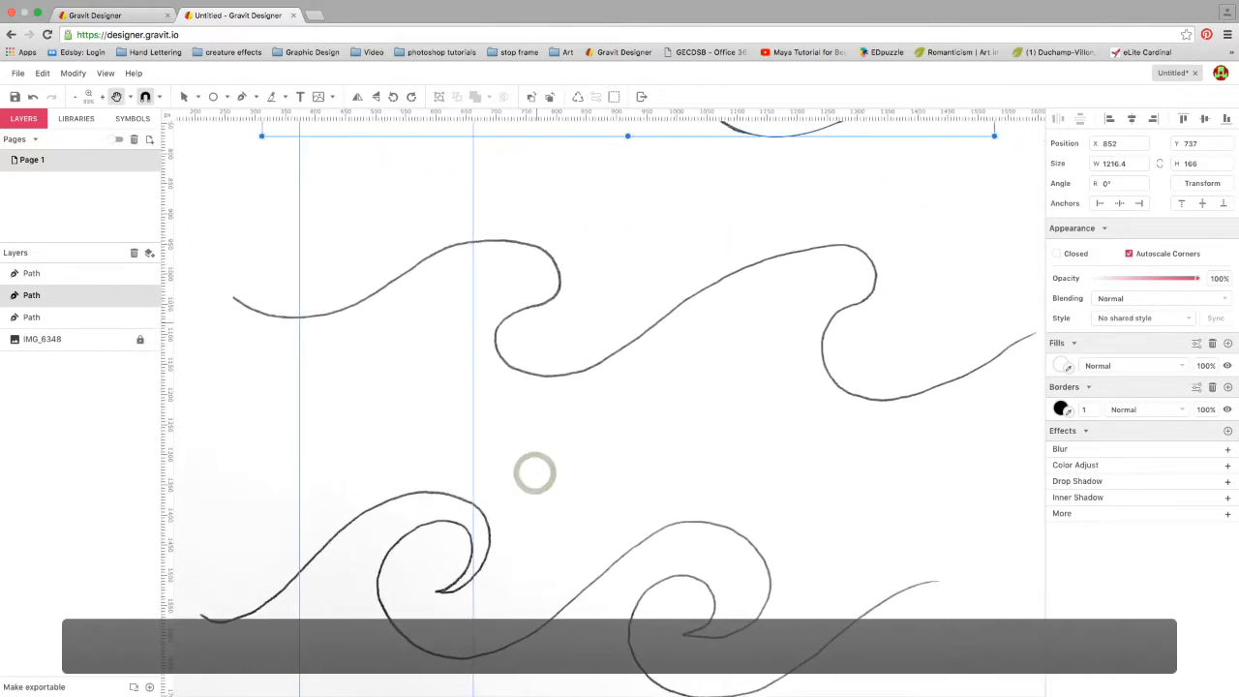
{"action": "left_click", "coordinate": [242, 97]}
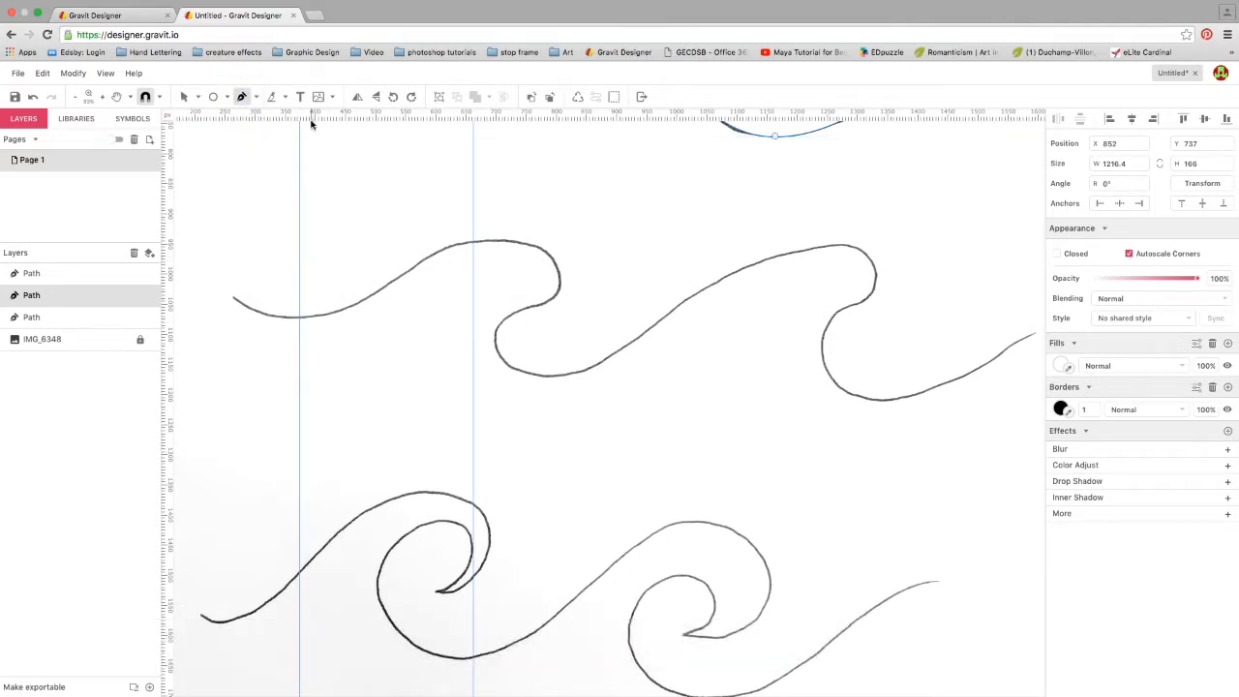
{"action": "left_click", "coordinate": [184, 97]}
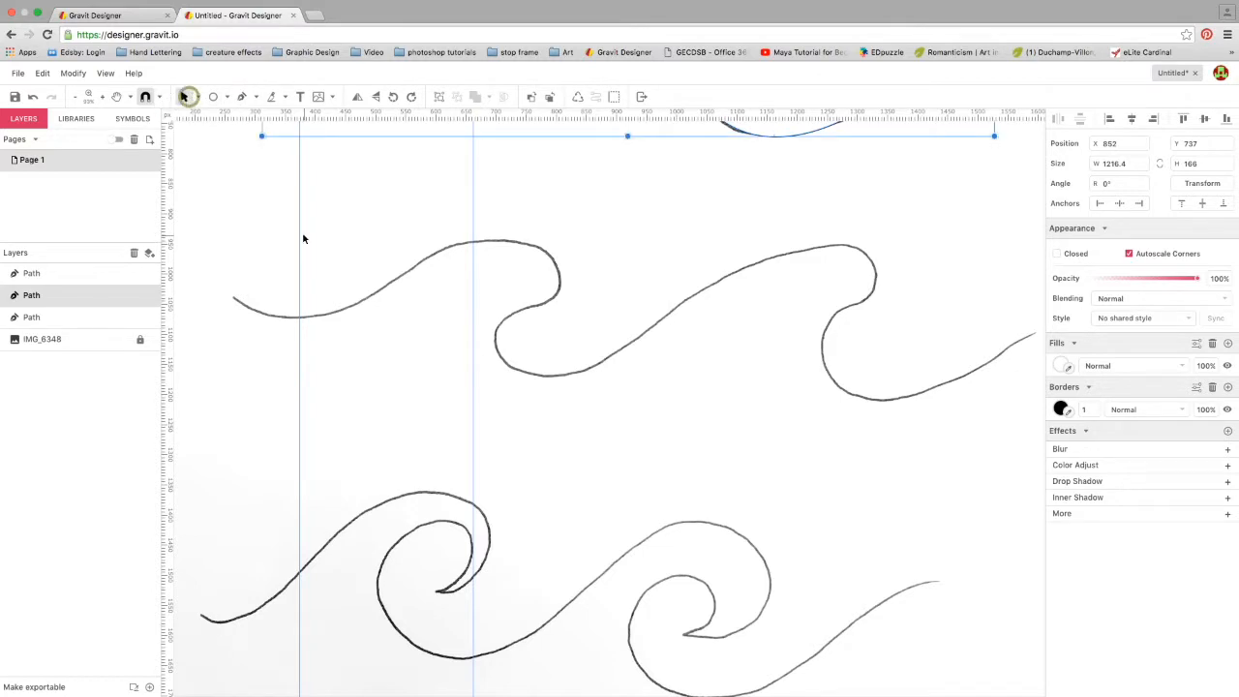
{"action": "left_click_drag", "start_coordinate": [299, 235], "coordinate": [227, 232]}
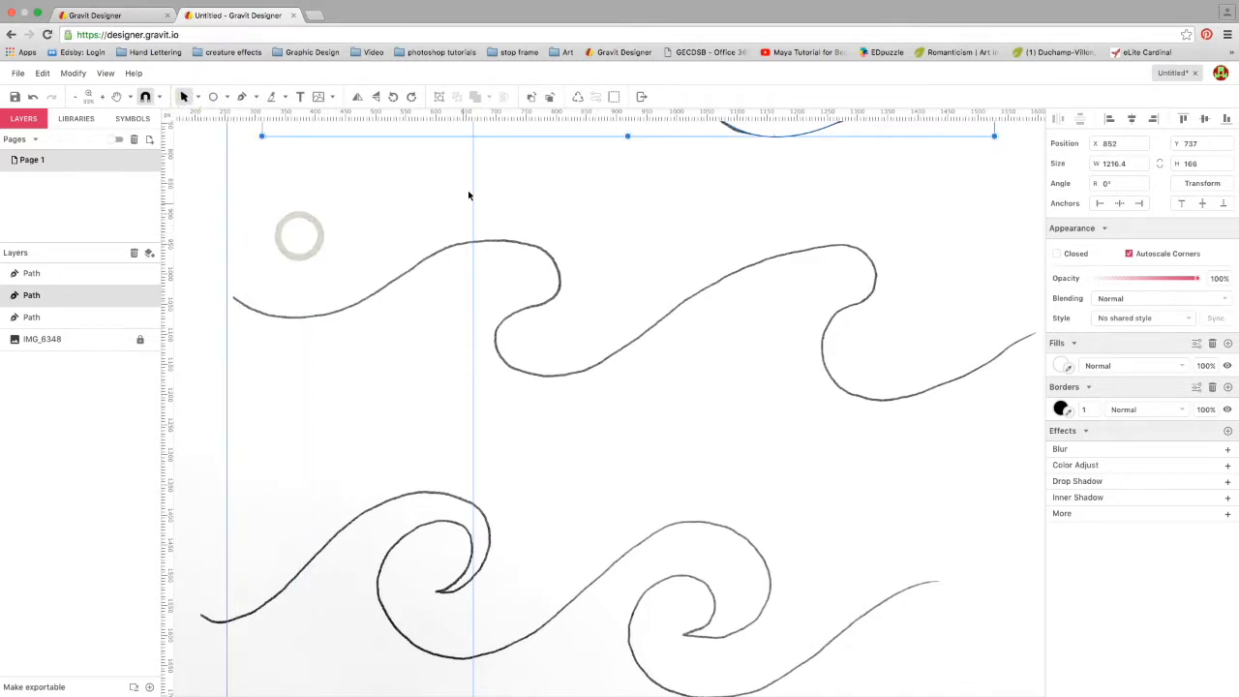
Move the second vertical guide to the first curl's rightmost point, and from there to the leftmost point of the hollow beneath it
{"action": "left_click", "coordinate": [517, 292]}
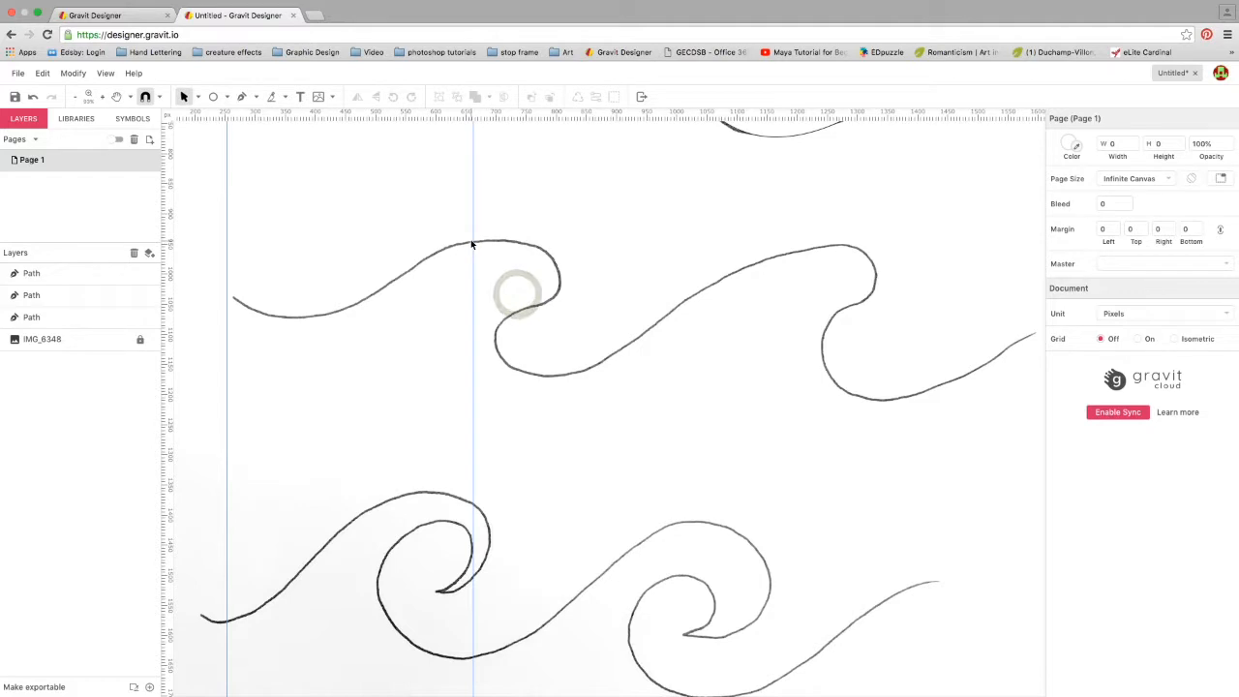
{"action": "left_click_drag", "start_coordinate": [473, 241], "coordinate": [607, 241]}
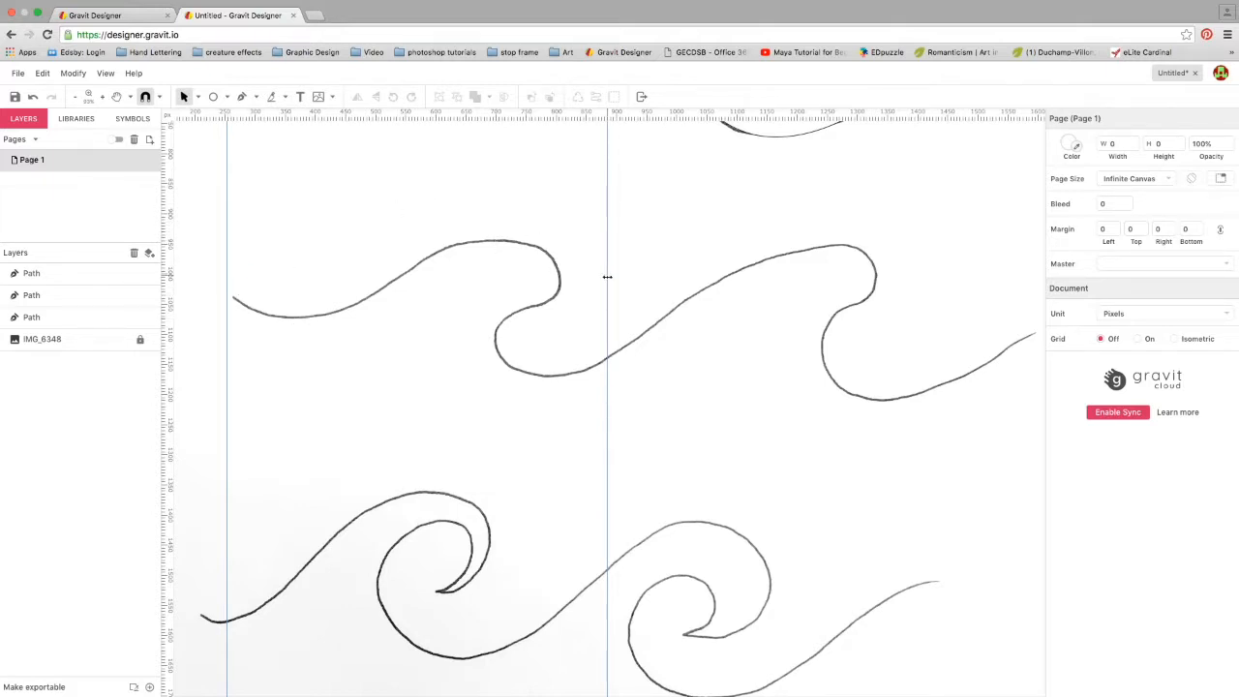
{"action": "left_click_drag", "start_coordinate": [607, 274], "coordinate": [559, 282]}
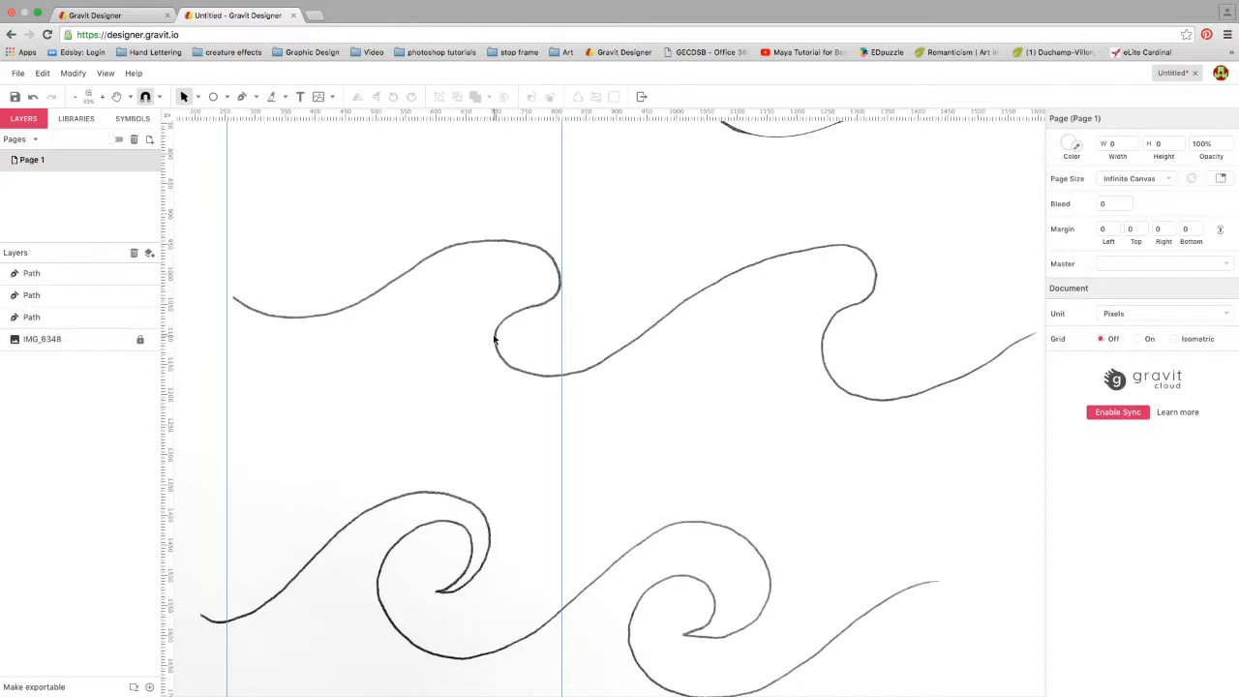
{"action": "left_click_drag", "start_coordinate": [561, 323], "coordinate": [492, 332]}
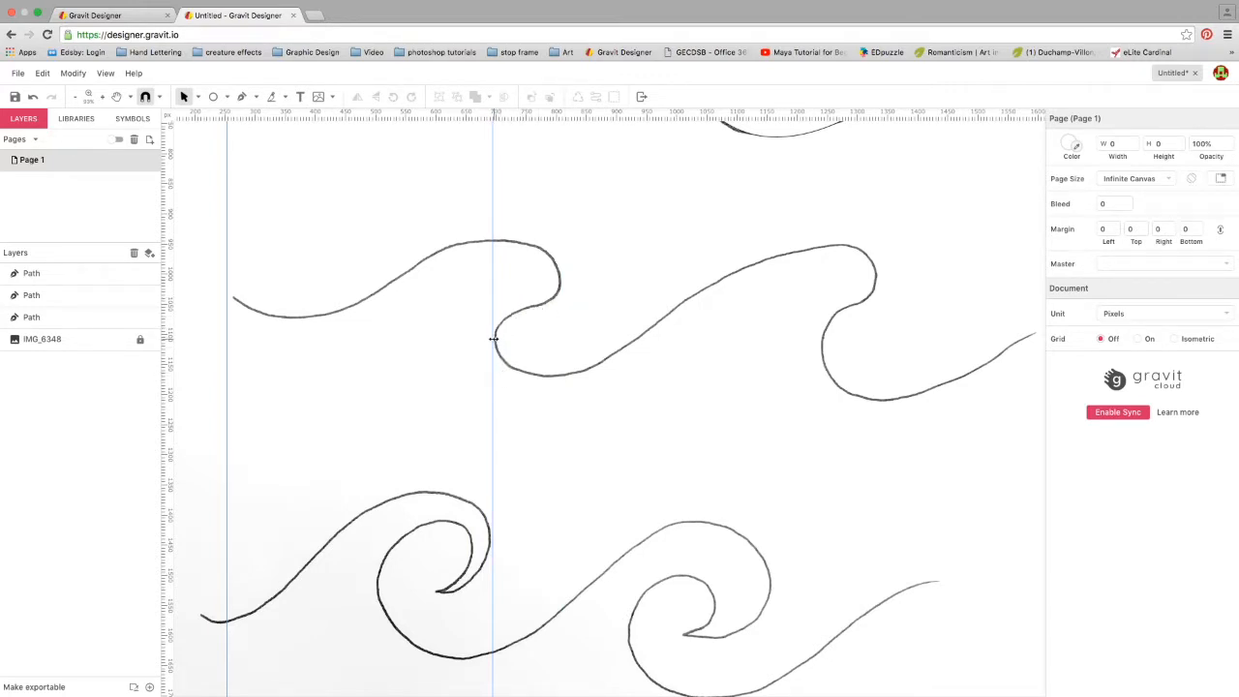
Trace the upper curling wave line with the Pen tool from its start through the first curl to the trough beneath, about 541 px wide
{"action": "left_click", "coordinate": [242, 97]}
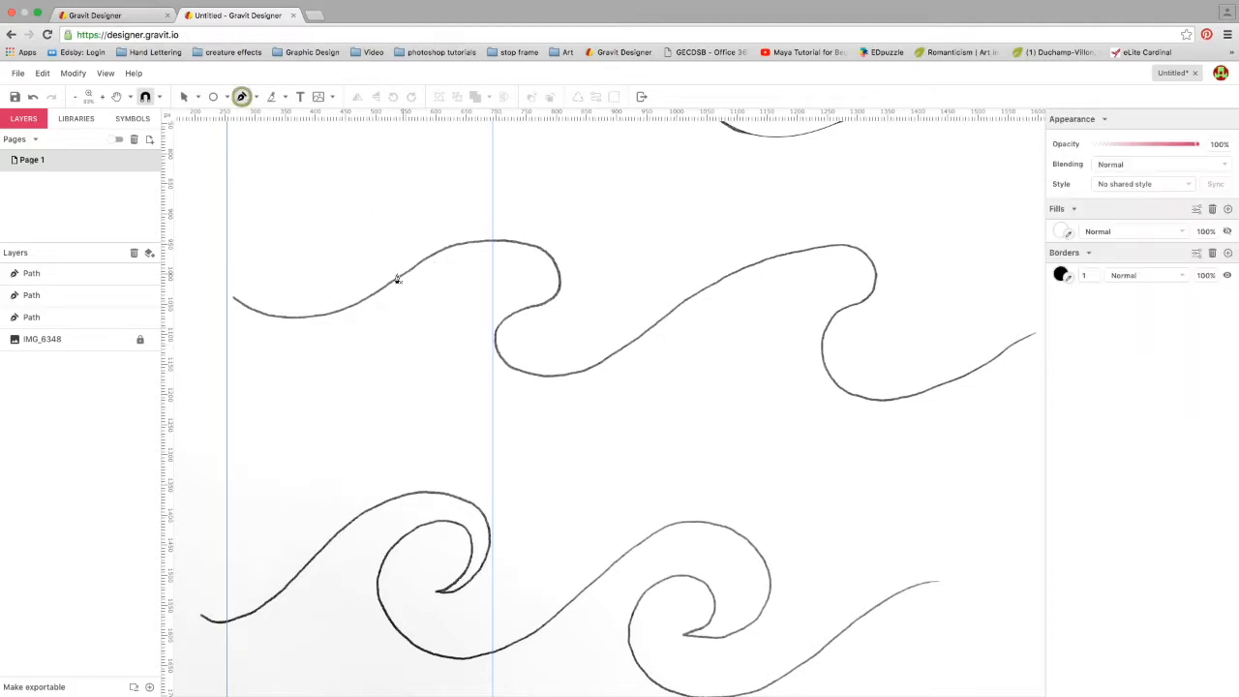
{"action": "left_click", "coordinate": [233, 295]}
{"action": "left_click_drag", "start_coordinate": [297, 319], "coordinate": [346, 323]}
{"action": "left_click_drag", "start_coordinate": [494, 238], "coordinate": [561, 239]}
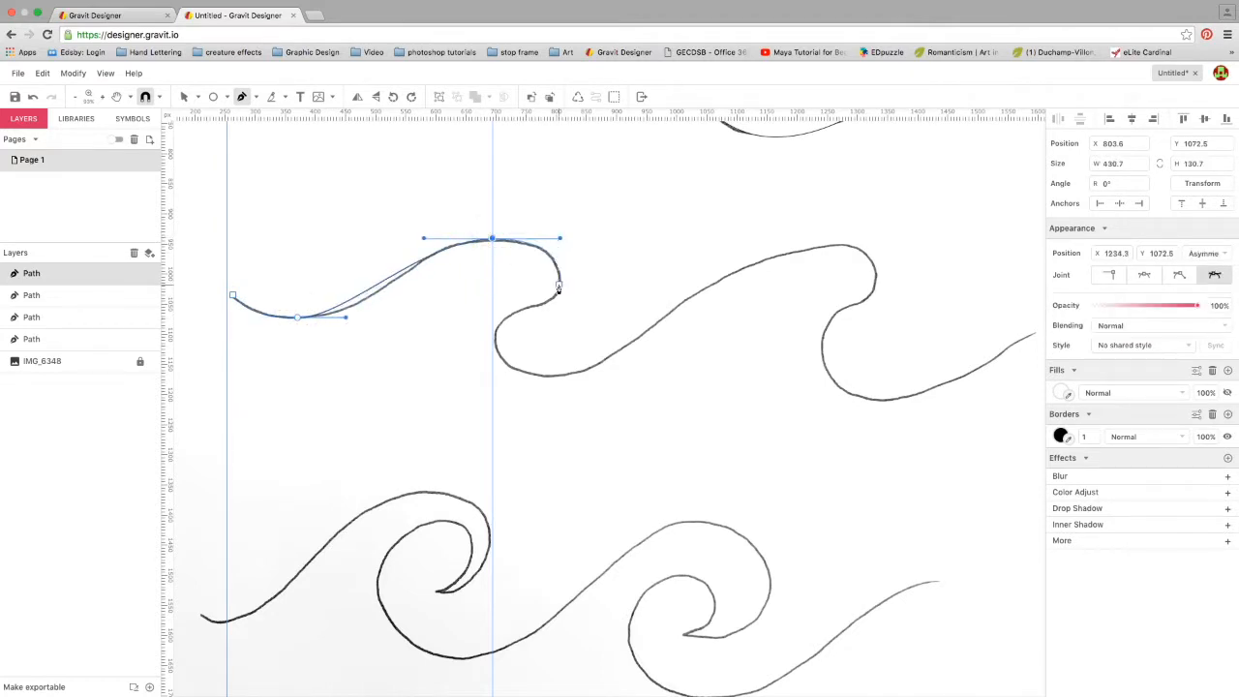
{"action": "left_click_drag", "start_coordinate": [557, 285], "coordinate": [558, 299]}
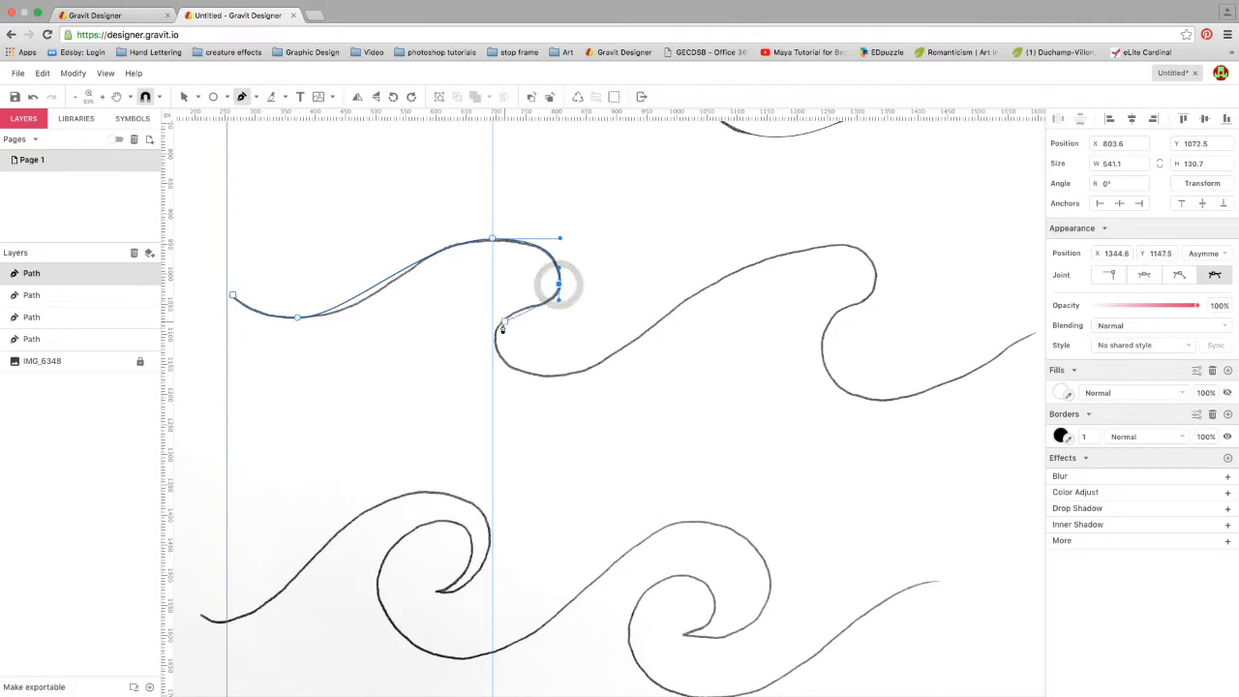
{"action": "left_click_drag", "start_coordinate": [493, 338], "coordinate": [491, 373]}
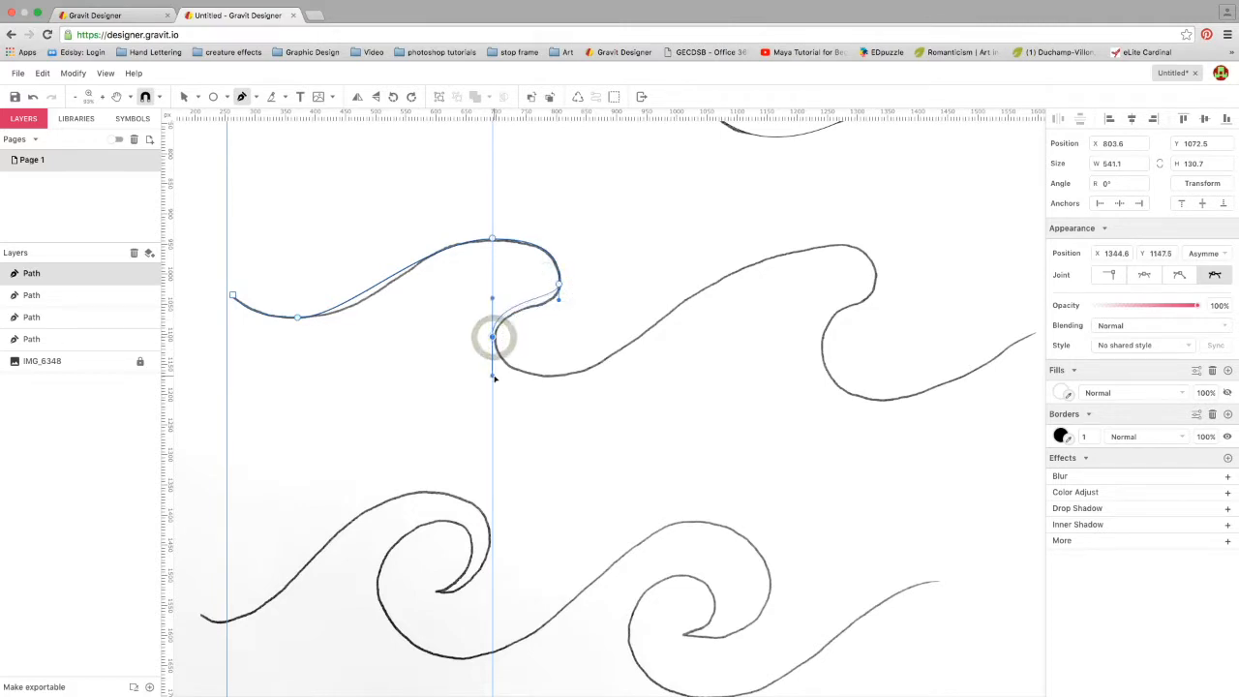
{"action": "left_click_drag", "start_coordinate": [547, 377], "coordinate": [631, 374]}
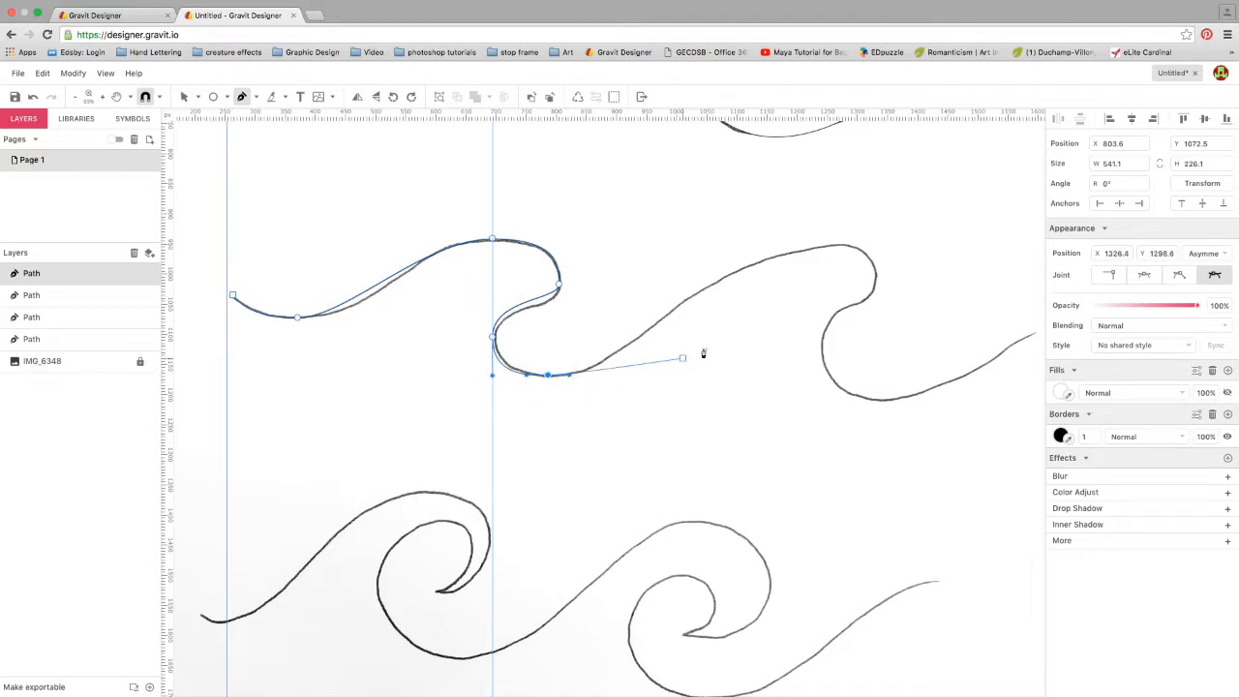
Extend the path with horizontal- or vertical-handled nodes at the second crest, curl, hollow and trough, about 1105 px wide overall
{"action": "left_click_drag", "start_coordinate": [831, 244], "coordinate": [935, 242]}
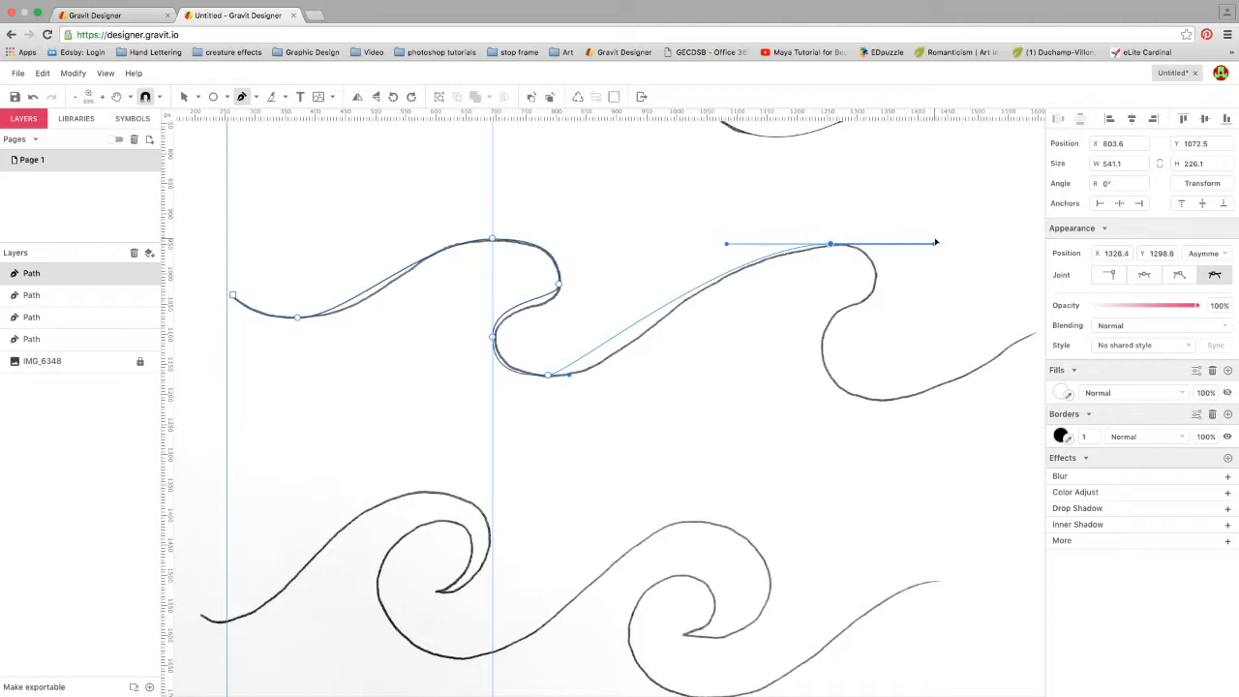
{"action": "left_click_drag", "start_coordinate": [942, 243], "coordinate": [949, 242]}
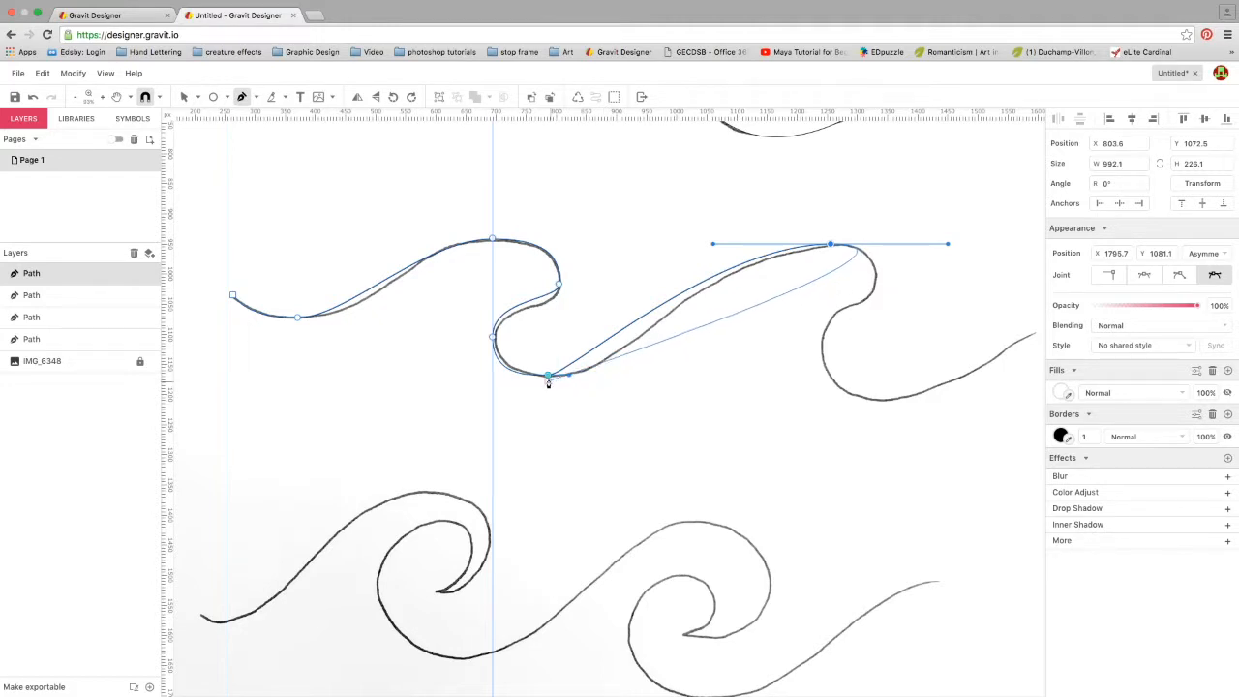
{"action": "left_click", "coordinate": [877, 278]}
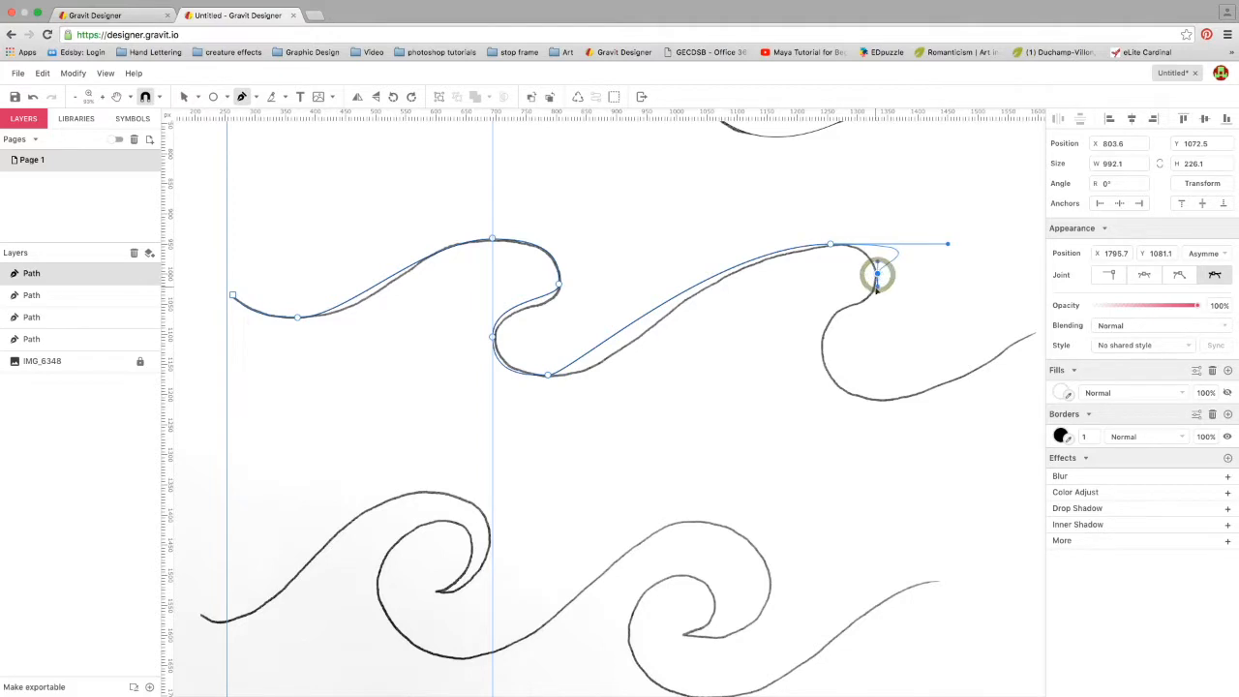
{"action": "left_click_drag", "start_coordinate": [877, 276], "coordinate": [876, 299]}
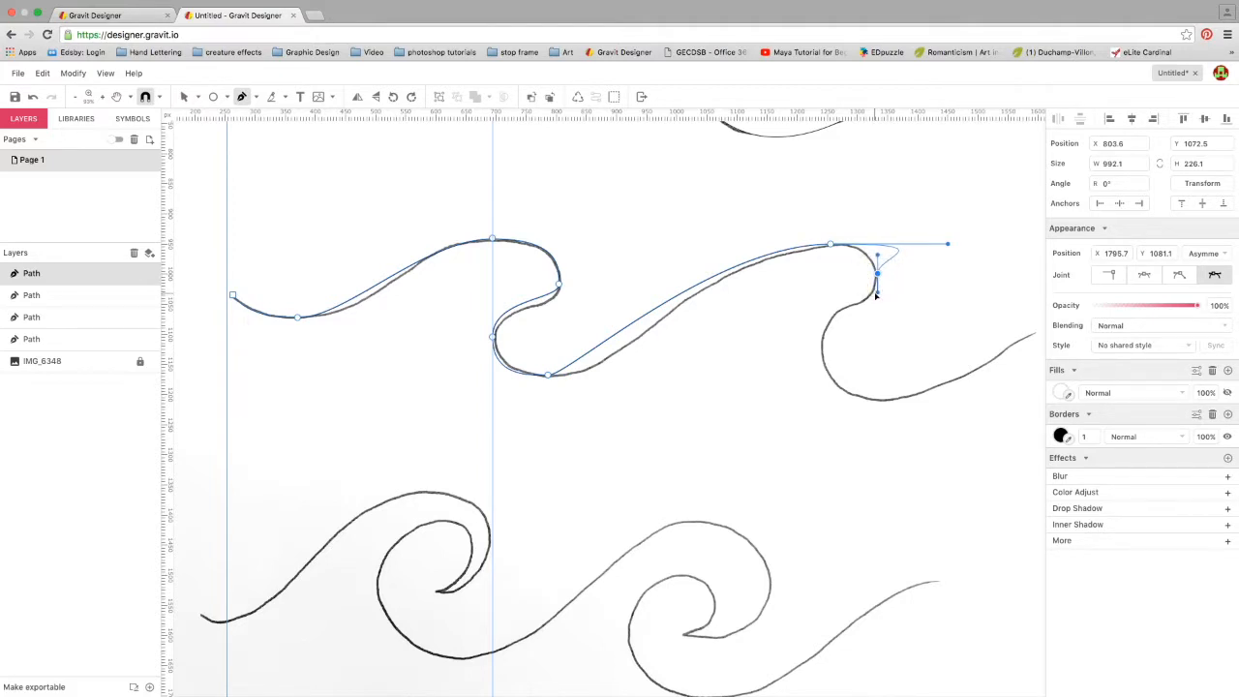
{"action": "left_click_drag", "start_coordinate": [821, 350], "coordinate": [821, 405]}
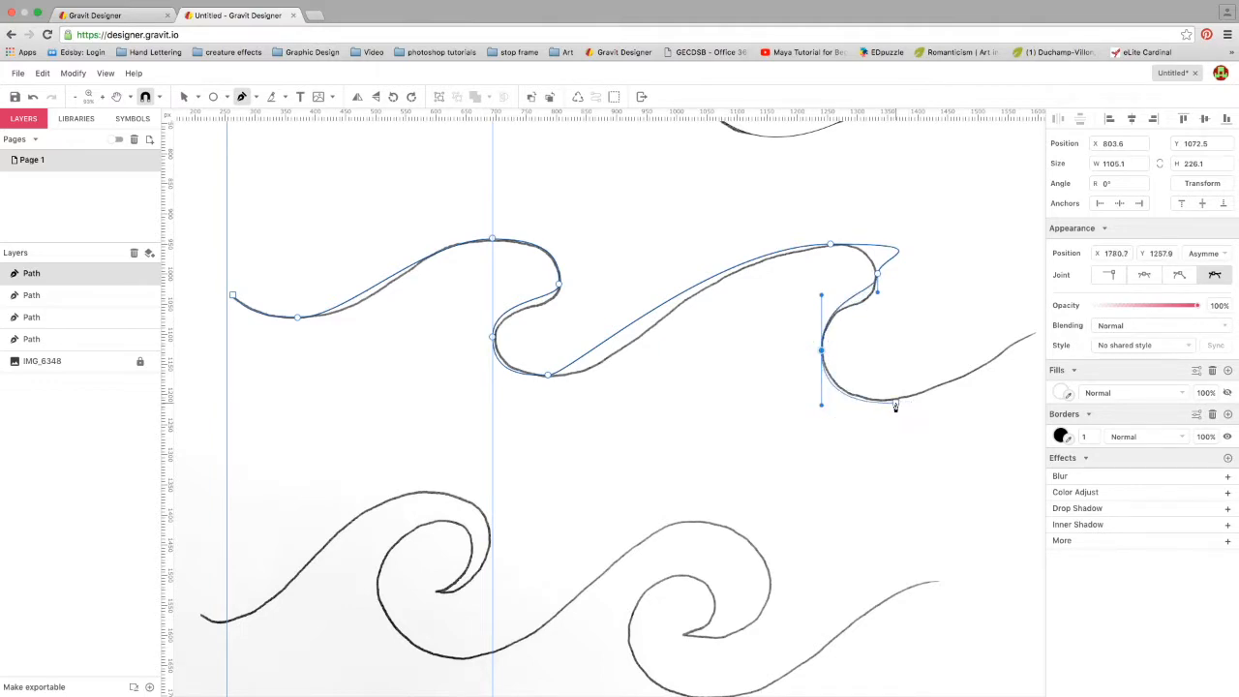
{"action": "left_click_drag", "start_coordinate": [896, 402], "coordinate": [926, 402]}
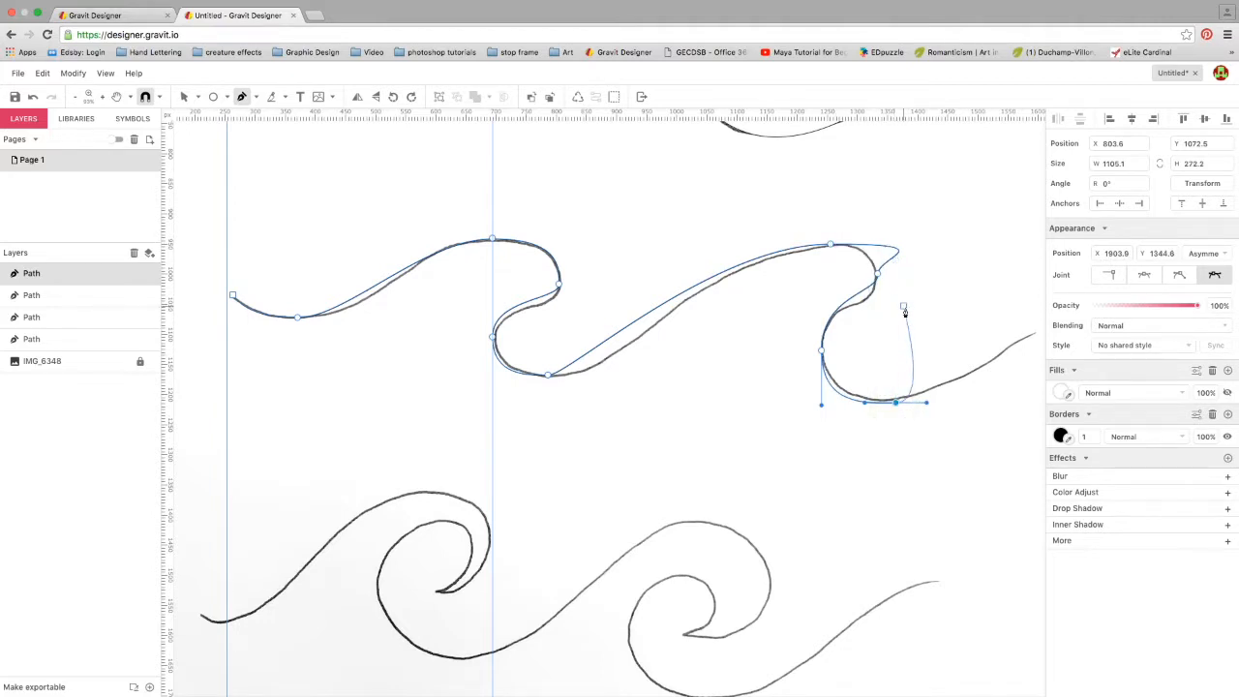
Continue the path beyond the sketch with a third curl, its trough and a final crest, about 1809 px wide overall, and finish drawing
{"action": "scroll", "coordinate": [872, 290], "scroll_direction": "right", "scroll_amount": 10}
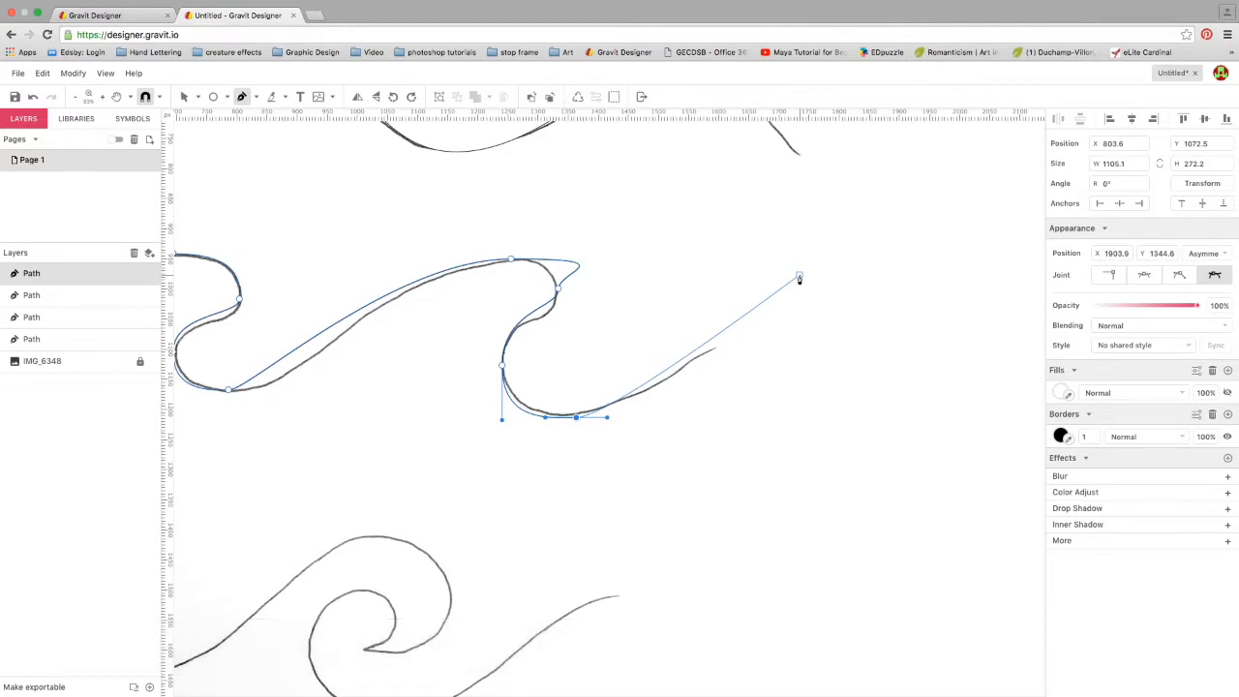
{"action": "left_click_drag", "start_coordinate": [800, 276], "coordinate": [886, 278]}
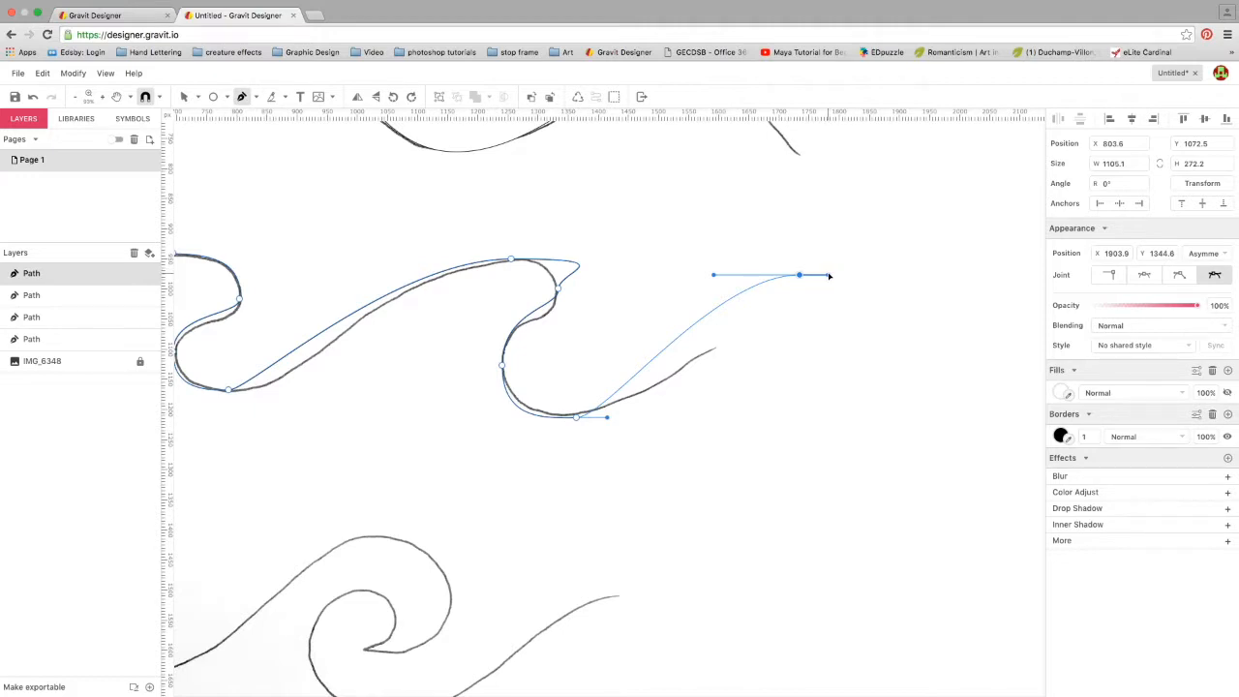
{"action": "left_click_drag", "start_coordinate": [826, 276], "coordinate": [825, 276]}
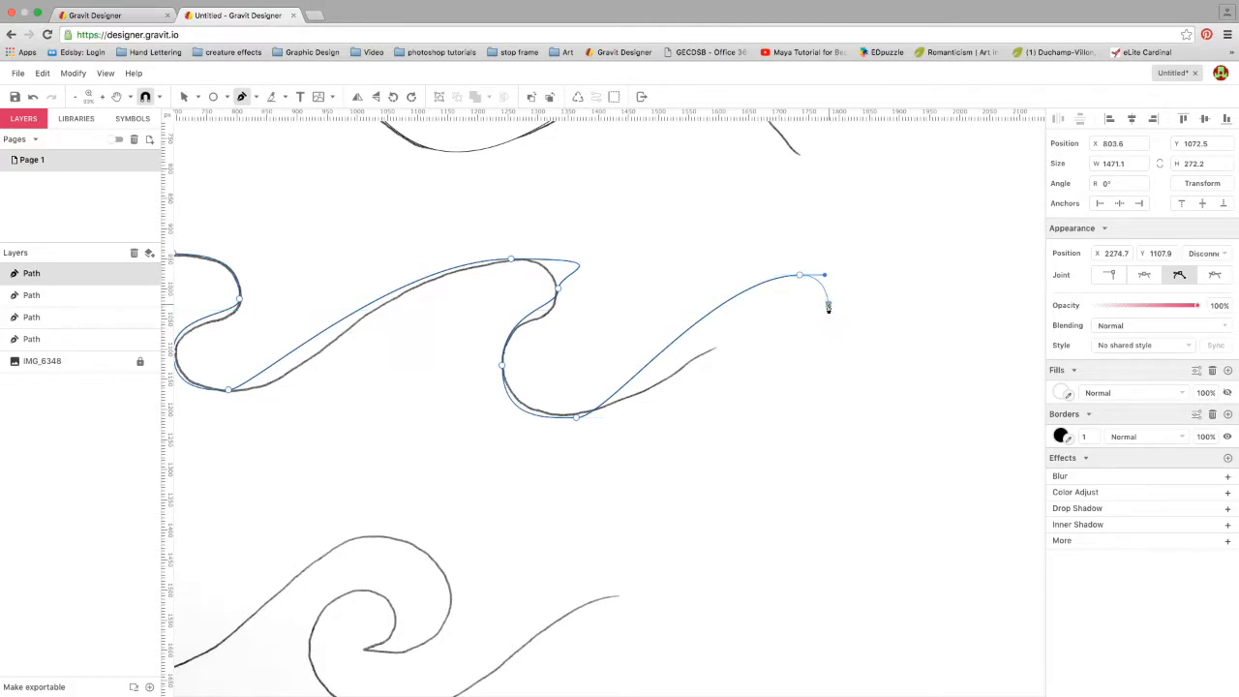
{"action": "left_click_drag", "start_coordinate": [830, 316], "coordinate": [829, 325]}
{"action": "left_click", "coordinate": [830, 322]}
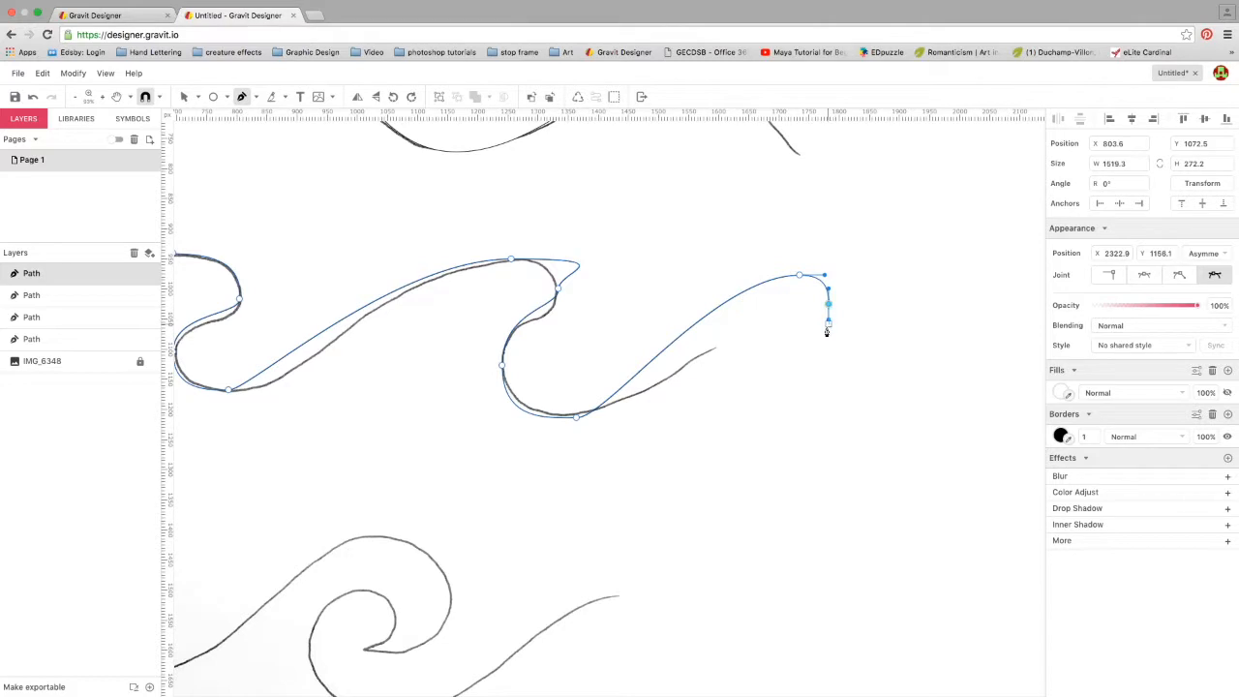
{"action": "left_click_drag", "start_coordinate": [763, 364], "coordinate": [867, 432]}
{"action": "left_click_drag", "start_coordinate": [1003, 280], "coordinate": [1035, 280]}
{"action": "key", "text": "Escape"}
With the Subselect tool, shorten the second crest's outgoing handle and lengthen the second curl node's lower handle to fit the sketch
{"action": "key", "text": "d"}
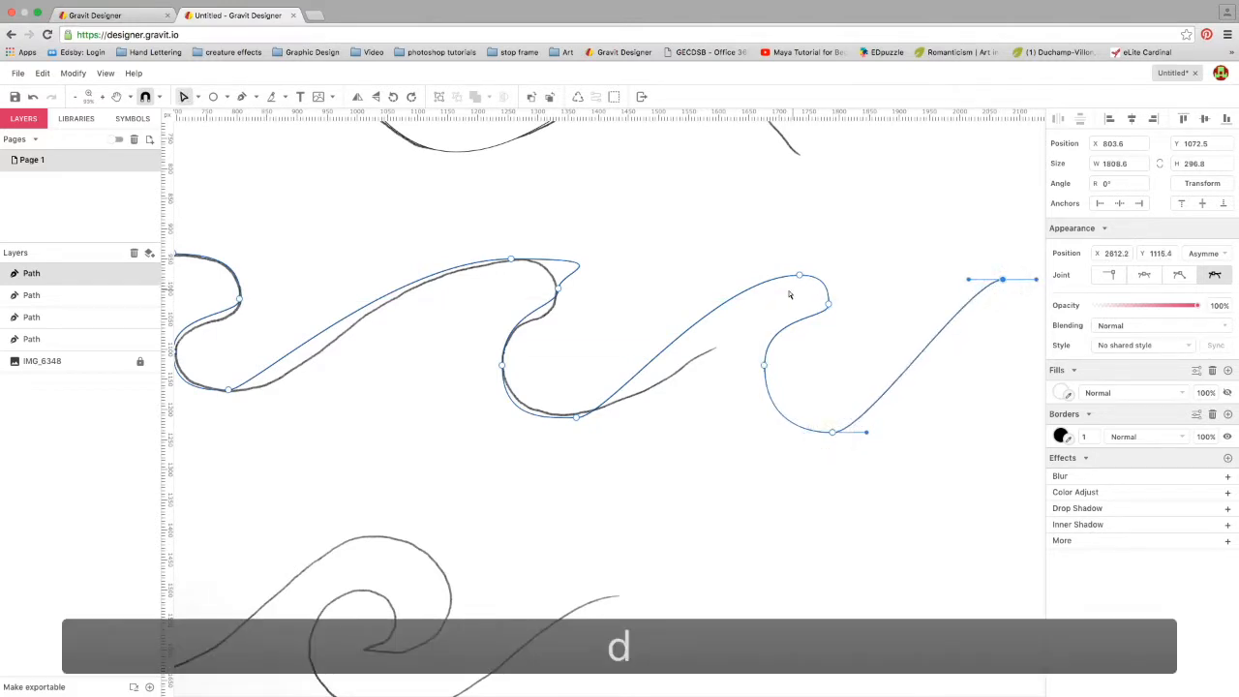
{"action": "left_click", "coordinate": [511, 260]}
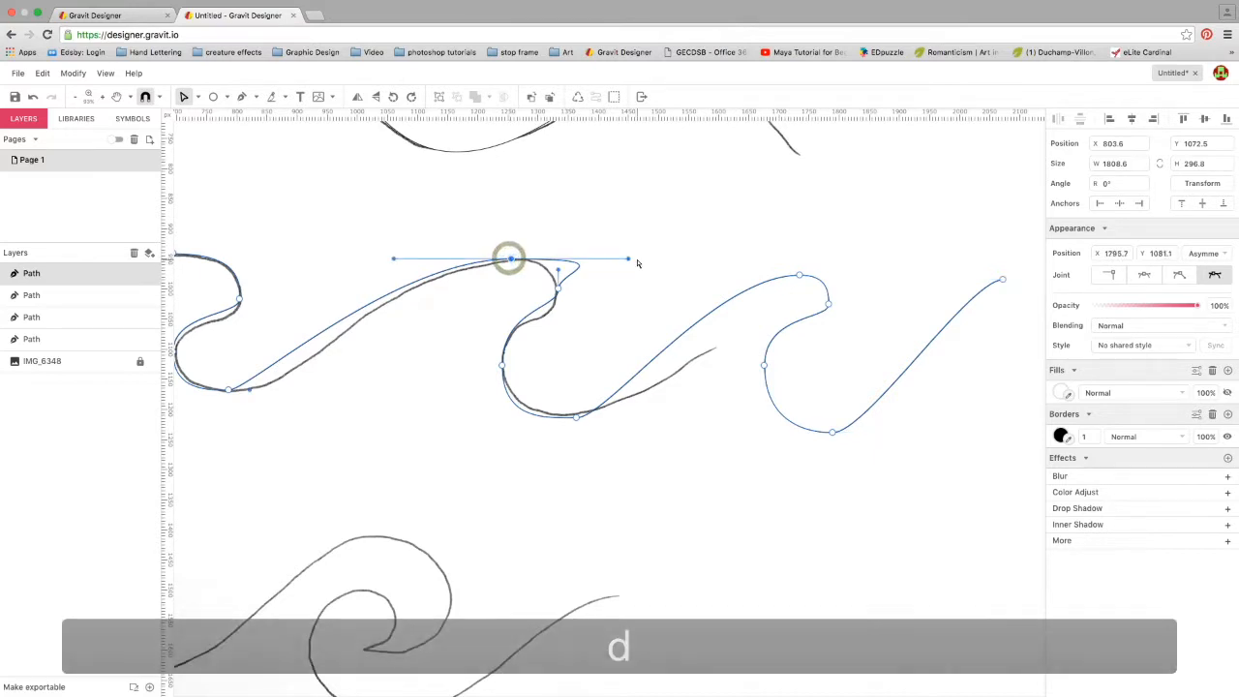
{"action": "left_click_drag", "start_coordinate": [630, 260], "coordinate": [547, 263]}
{"action": "left_click", "coordinate": [557, 290]}
{"action": "left_click_drag", "start_coordinate": [558, 308], "coordinate": [557, 324]}
Select the whole wave path with the Pointer tool and return to its nodes with the Subselect tool
{"action": "left_click", "coordinate": [195, 98]}
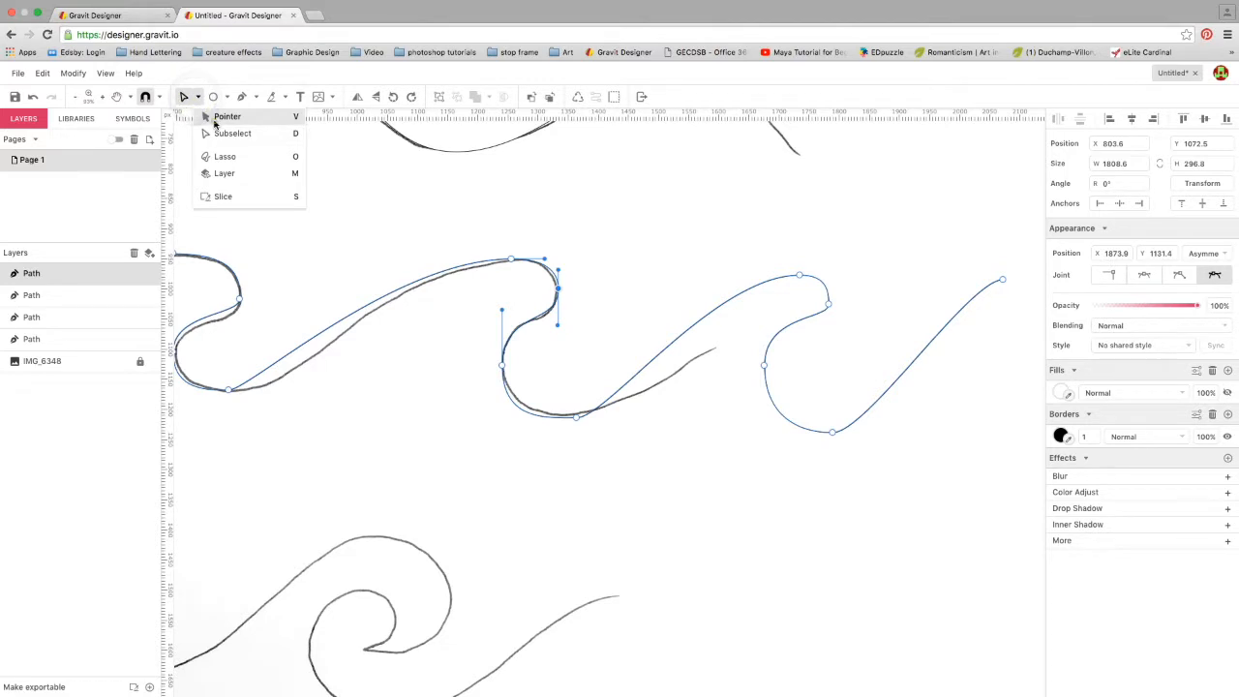
{"action": "left_click", "coordinate": [215, 118]}
{"action": "left_click", "coordinate": [197, 97]}
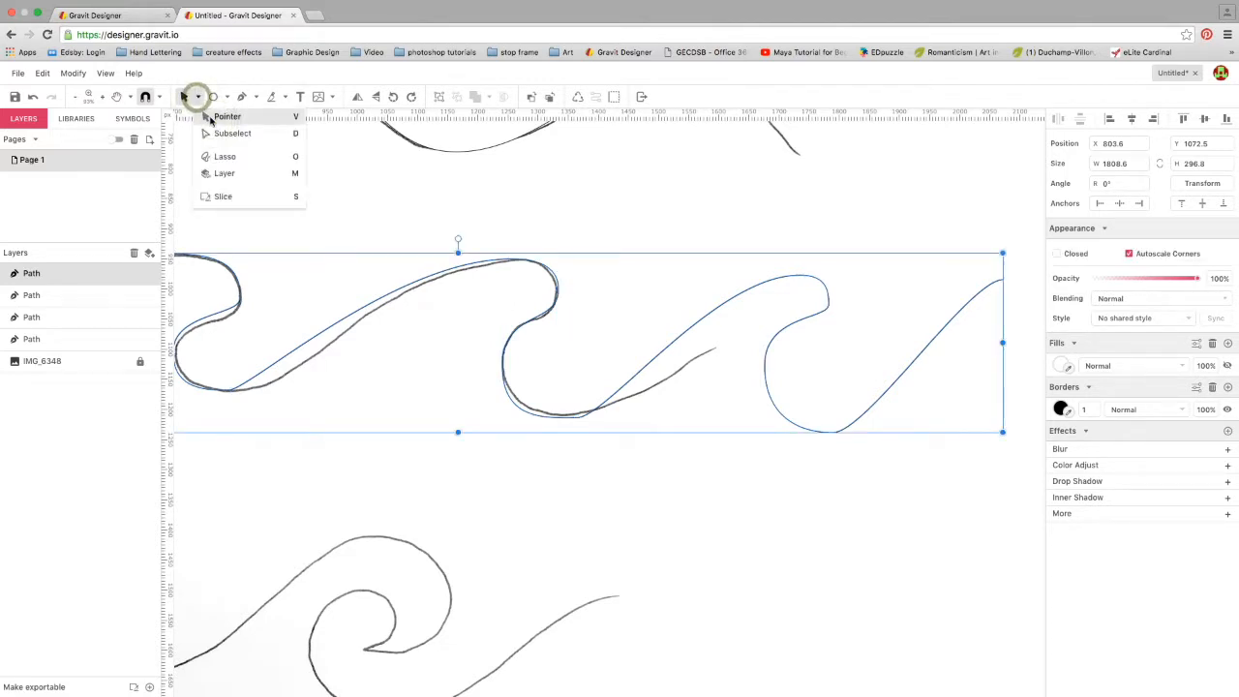
{"action": "left_click", "coordinate": [214, 119]}
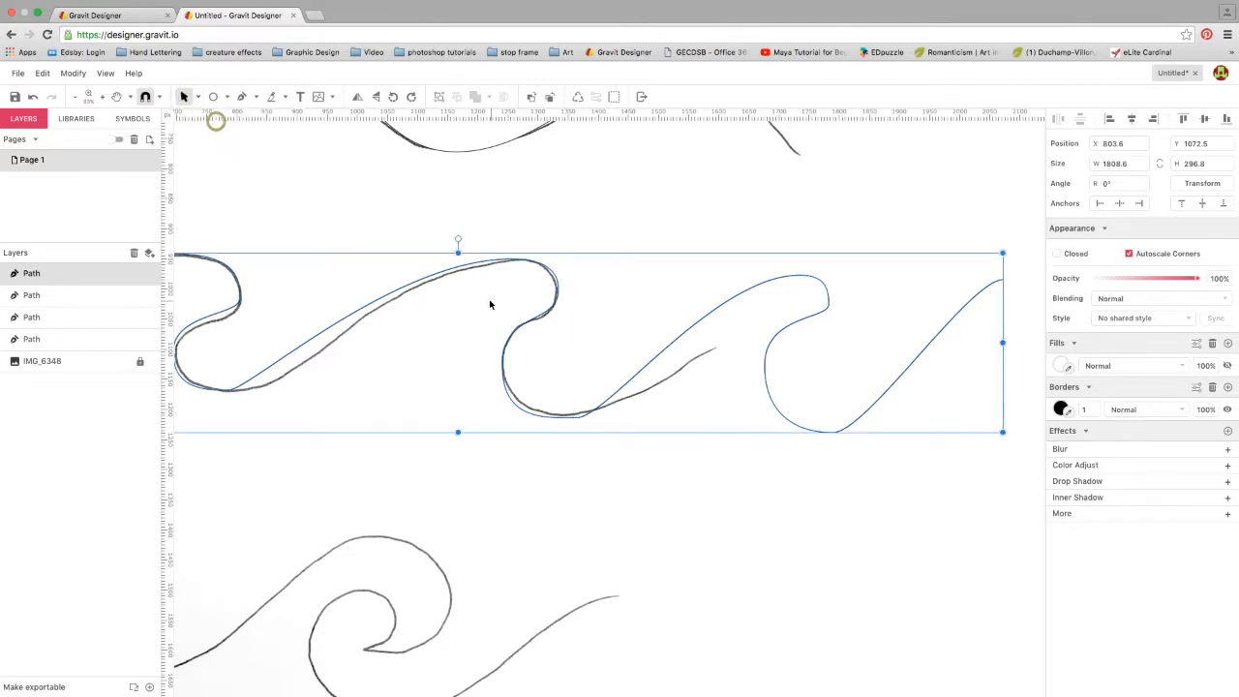
{"action": "left_click", "coordinate": [470, 263]}
{"action": "left_click", "coordinate": [199, 97]}
{"action": "left_click", "coordinate": [211, 133]}
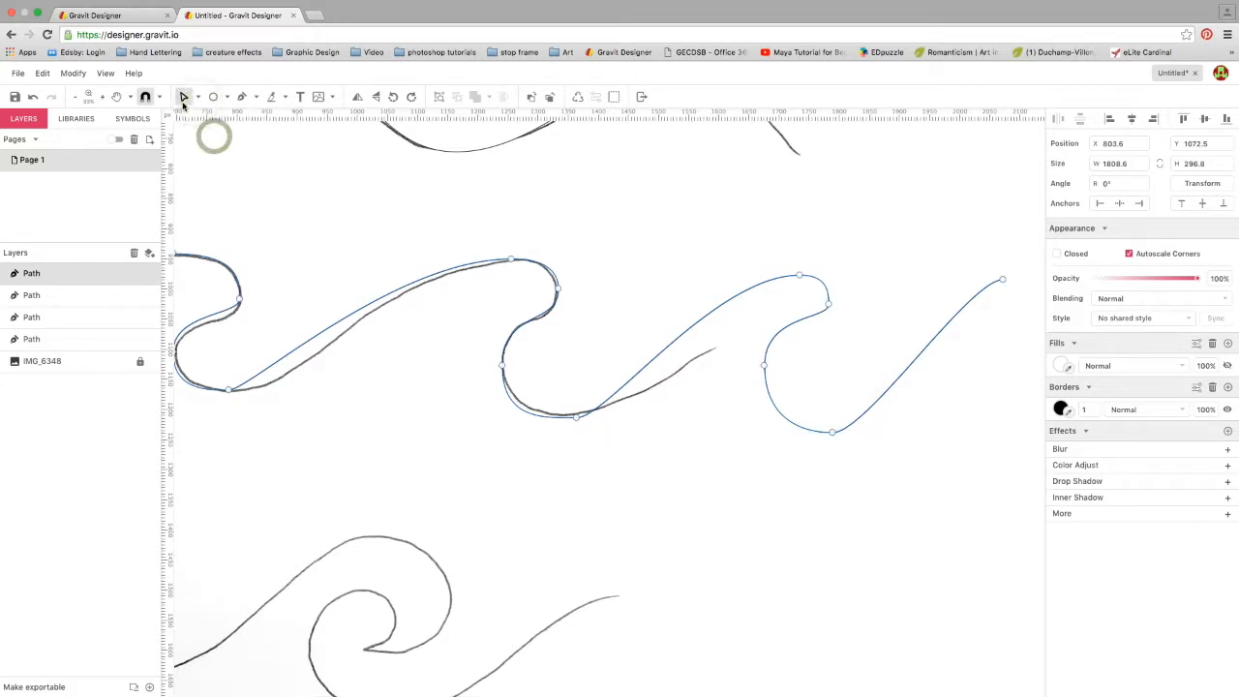
Lengthen the outgoing handles of the first two hollow troughs and the second crest's incoming handle to reshape the rising slopes
{"action": "left_click_drag", "start_coordinate": [286, 364], "coordinate": [548, 364]}
{"action": "key", "text": "space"}
{"action": "left_click_drag", "start_coordinate": [325, 416], "coordinate": [513, 441]}
{"action": "left_click", "coordinate": [417, 416]}
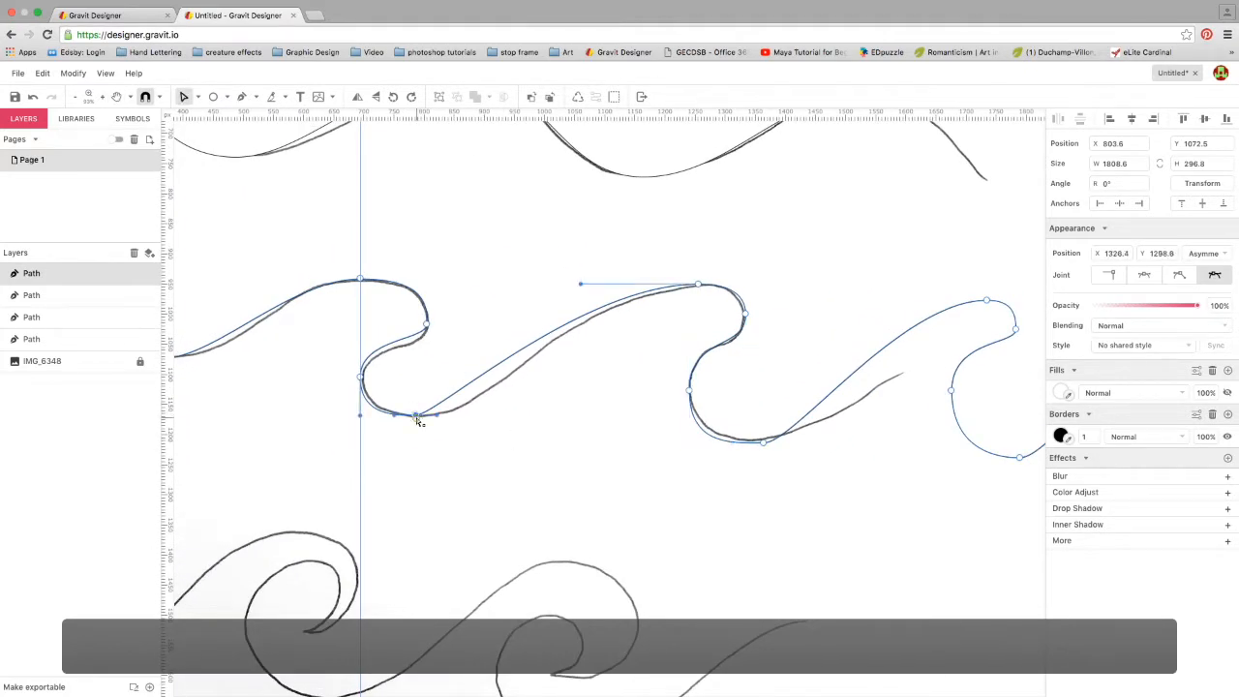
{"action": "left_click_drag", "start_coordinate": [435, 415], "coordinate": [520, 413]}
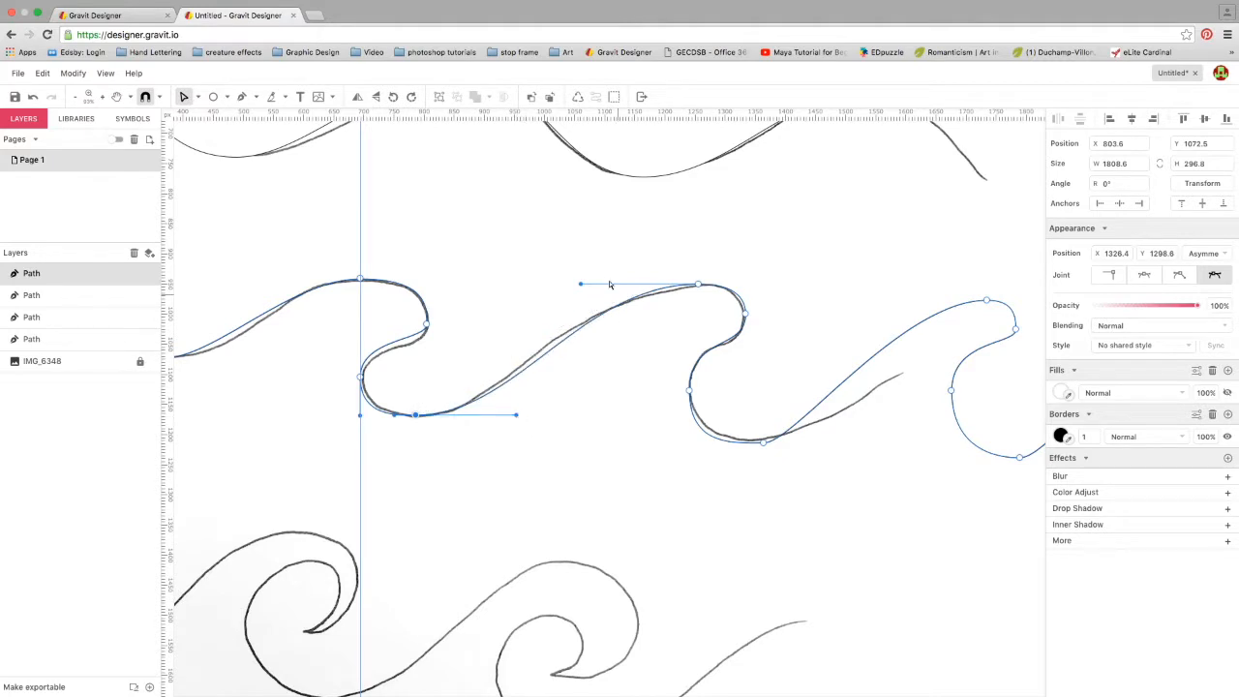
{"action": "left_click_drag", "start_coordinate": [581, 287], "coordinate": [559, 284]}
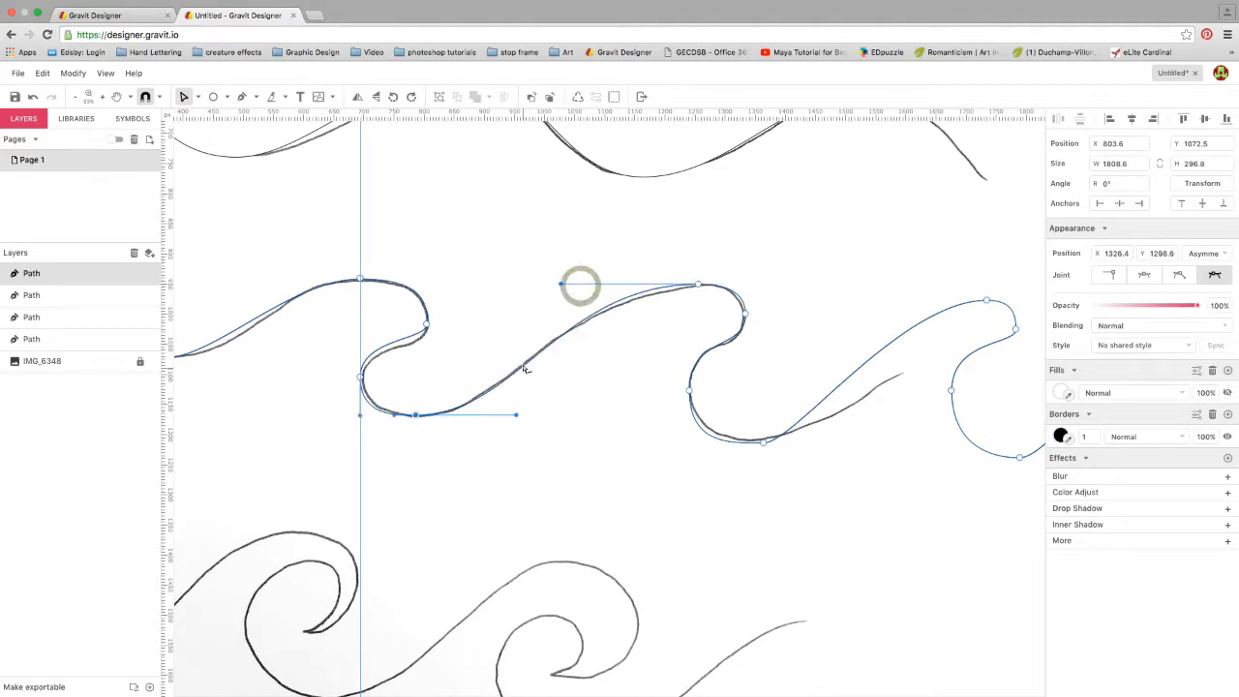
{"action": "left_click", "coordinate": [765, 442]}
{"action": "left_click_drag", "start_coordinate": [766, 442], "coordinate": [877, 443]}
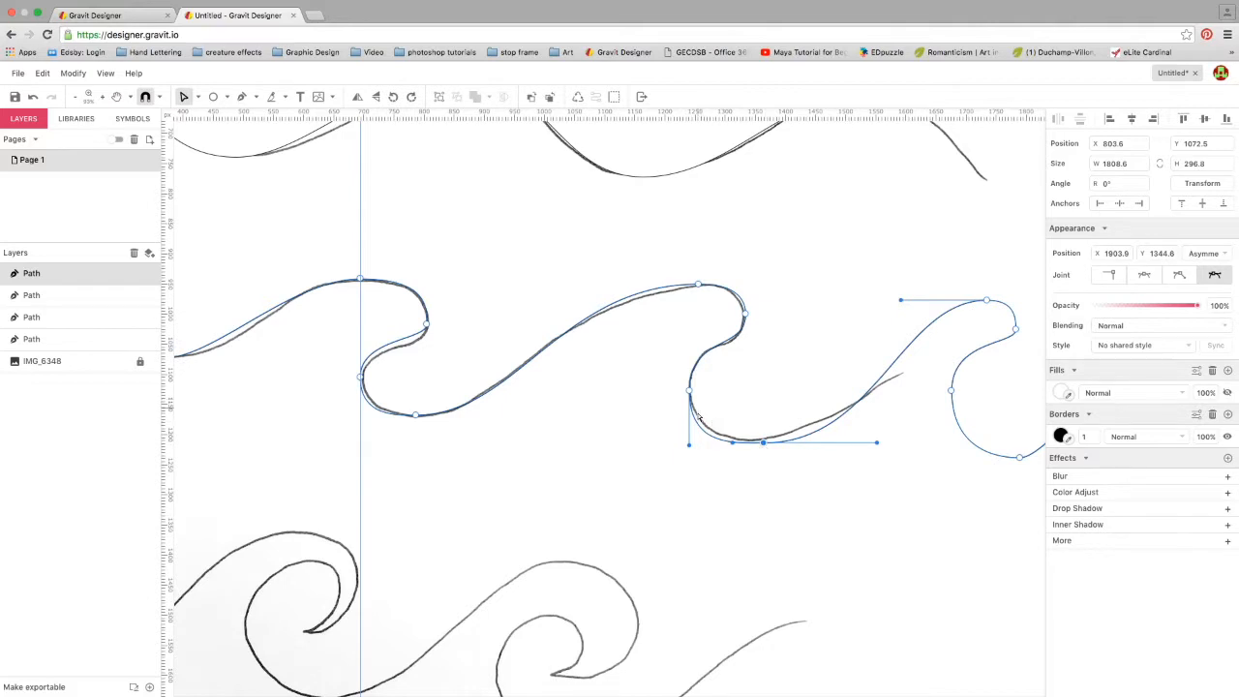
Fit the first curl's rightmost node to the sketch, lengthen its lower handle, and align the second vertical guide with that node
{"action": "left_click_drag", "start_coordinate": [427, 326], "coordinate": [422, 356]}
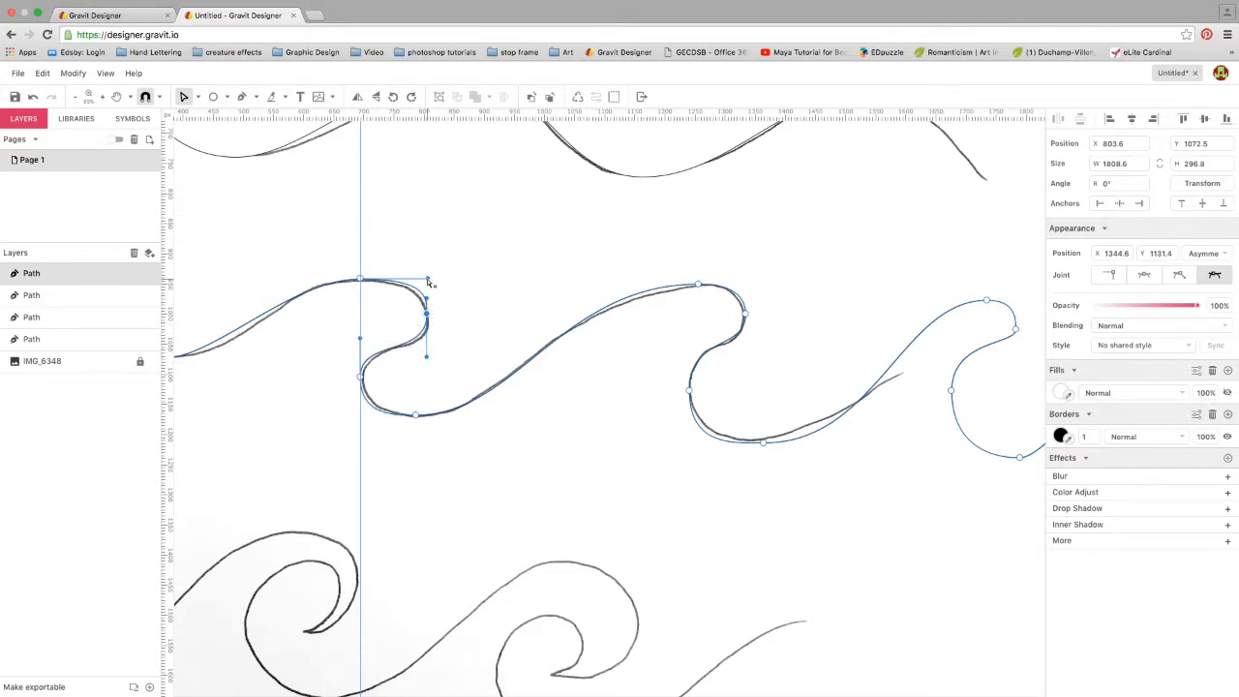
{"action": "scroll", "coordinate": [360, 281], "scroll_direction": "up", "scroll_amount": 1}
{"action": "scroll", "coordinate": [395, 282], "scroll_direction": "up", "scroll_amount": 5}
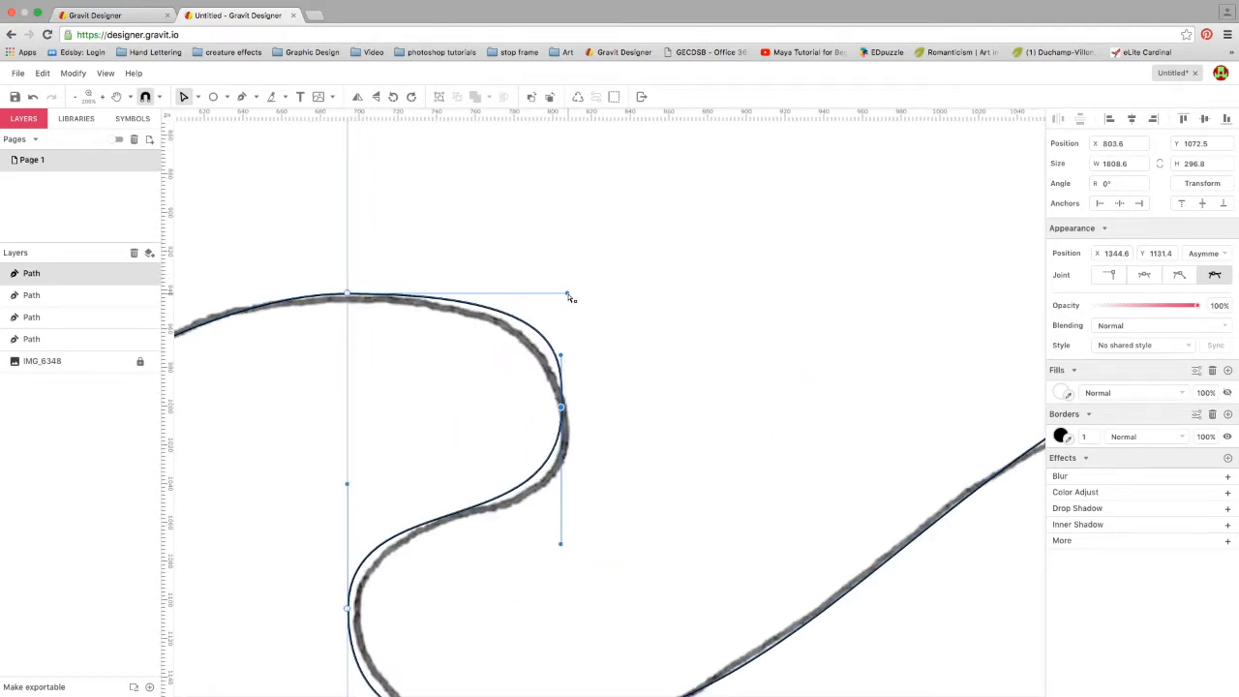
{"action": "left_click_drag", "start_coordinate": [349, 247], "coordinate": [561, 298]}
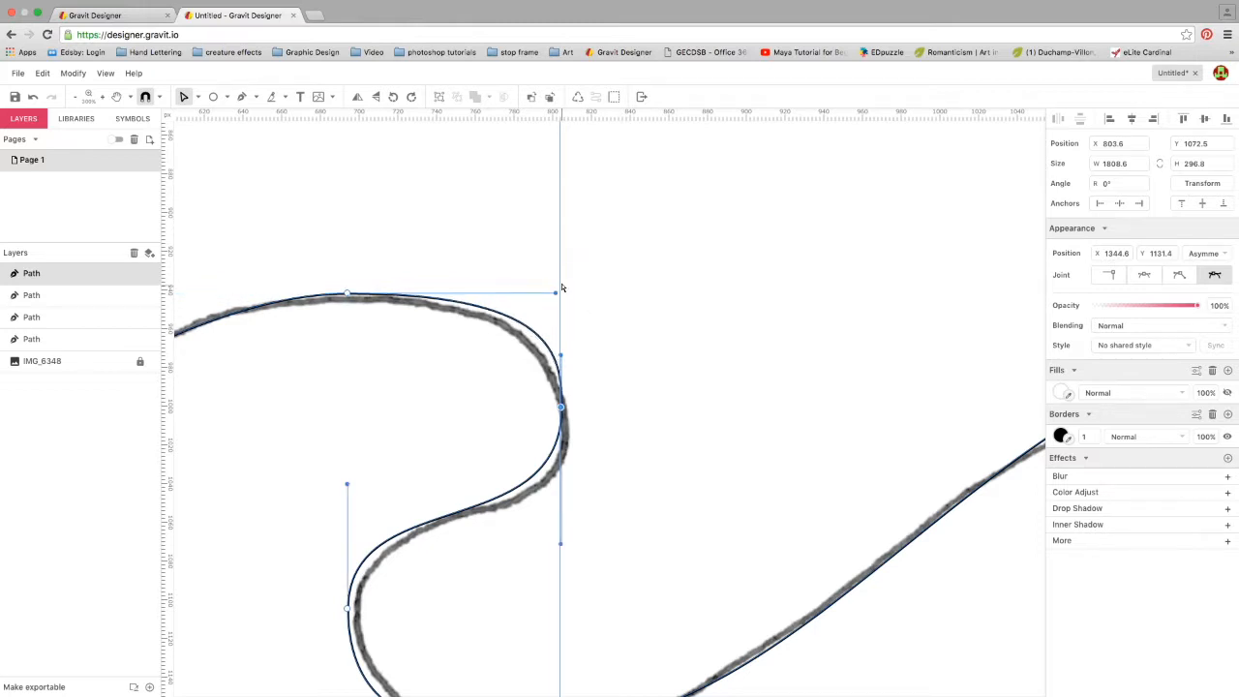
{"action": "left_click_drag", "start_coordinate": [561, 408], "coordinate": [567, 416]}
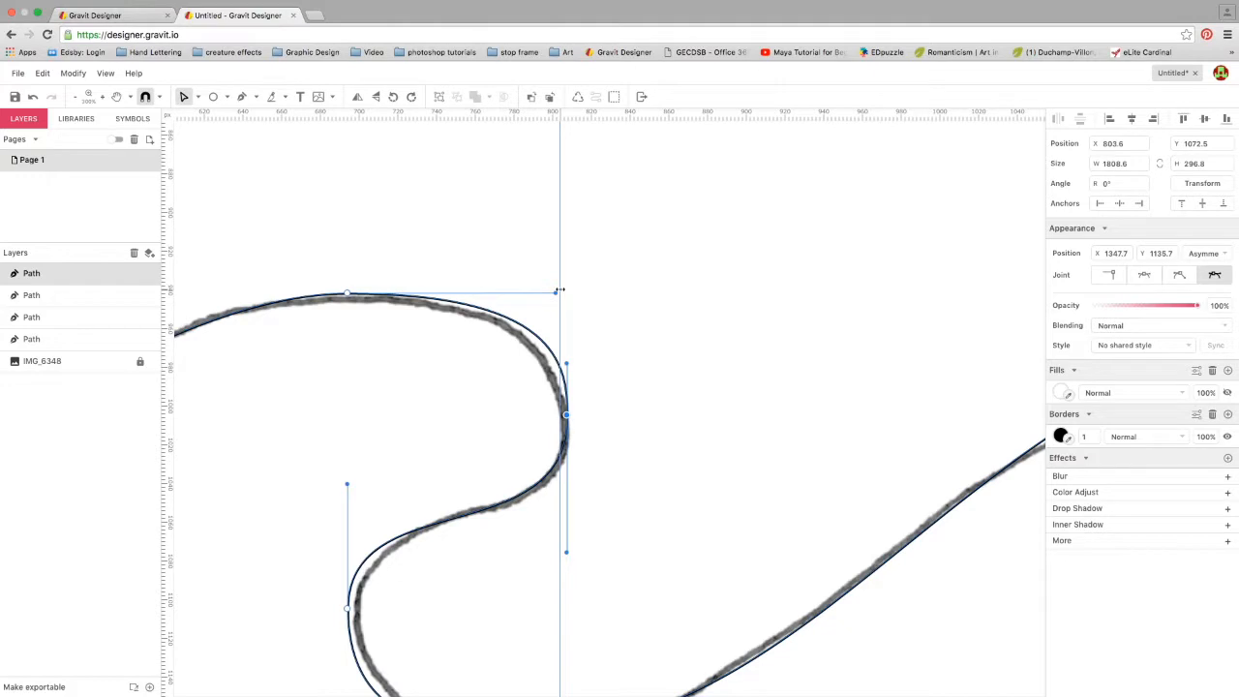
{"action": "left_click_drag", "start_coordinate": [559, 290], "coordinate": [561, 293]}
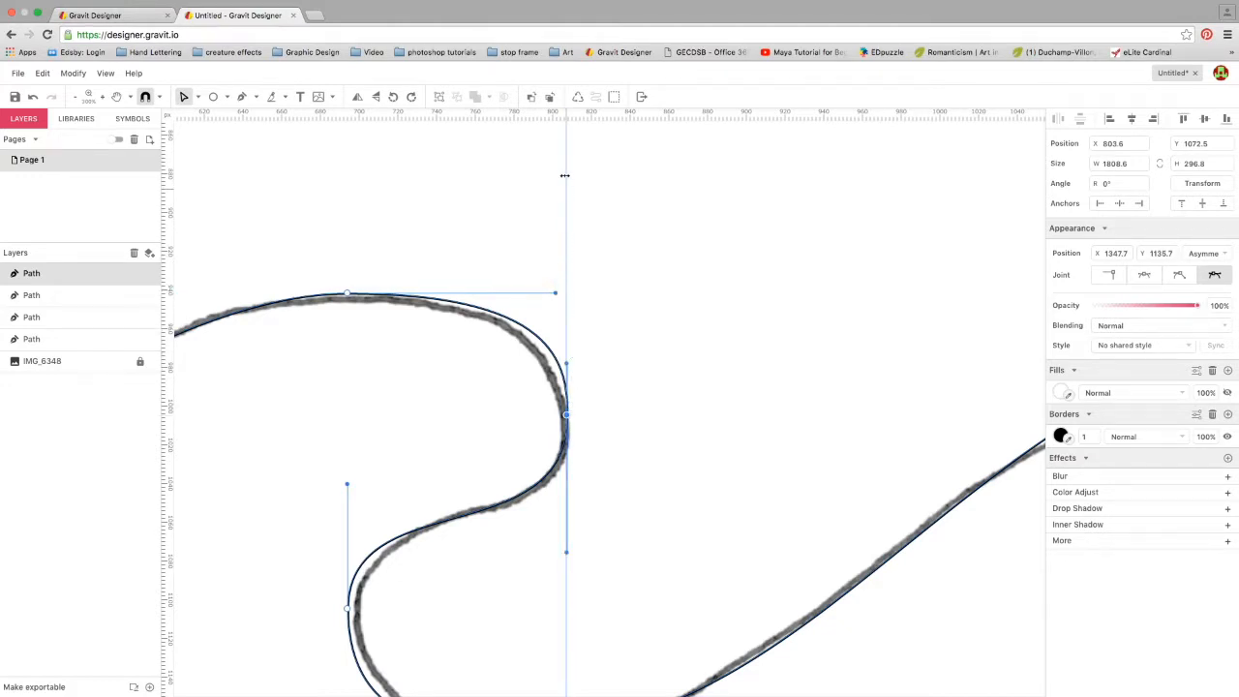
Adjust the first crest's outgoing handle to end short of the vertical guide so the curve fits the sketch, and deselect the path
{"action": "left_click_drag", "start_coordinate": [555, 294], "coordinate": [729, 312]}
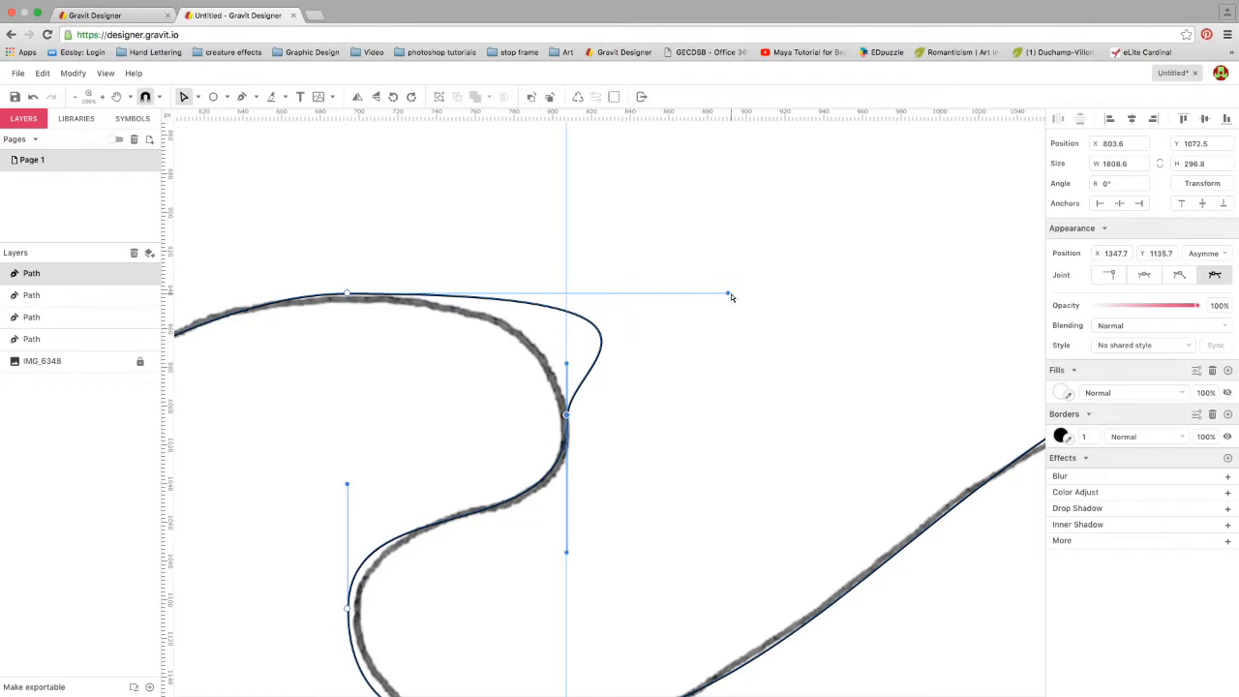
{"action": "mouse_move", "coordinate": [728, 295]}
{"action": "left_mouse_down"}
{"action": "mouse_move", "coordinate": [481, 290]}
{"action": "mouse_move", "coordinate": [518, 285]}
{"action": "left_mouse_up"}
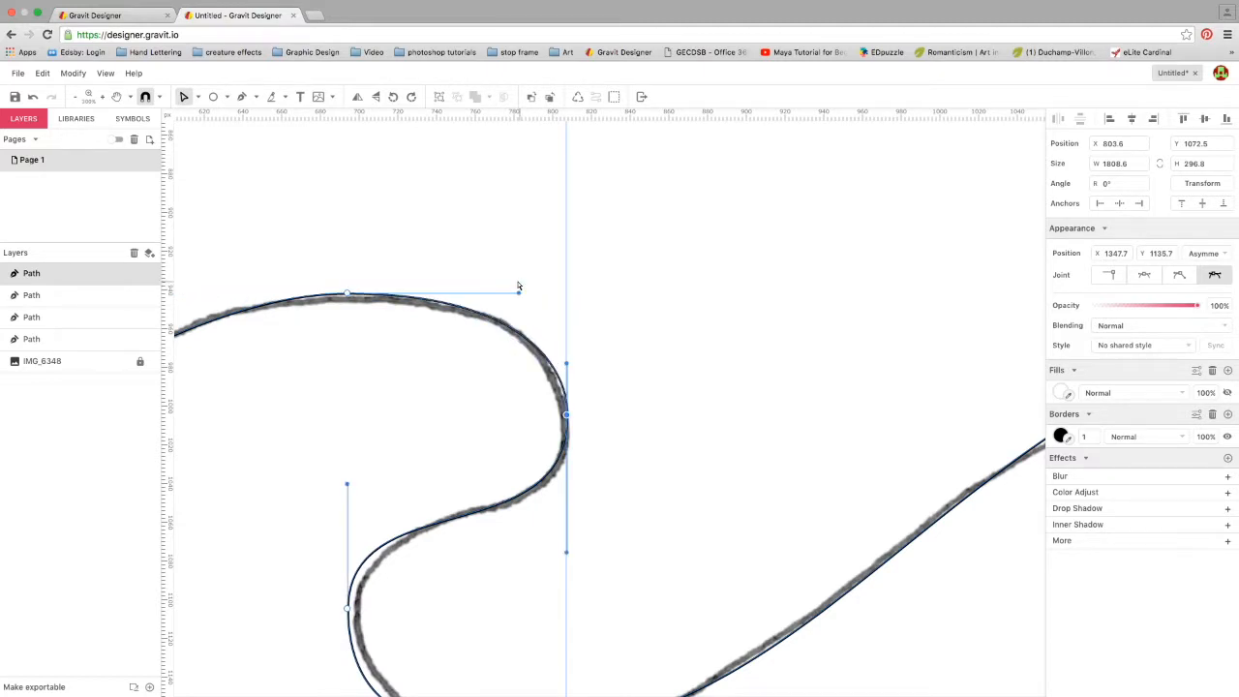
{"action": "left_click", "coordinate": [593, 434]}
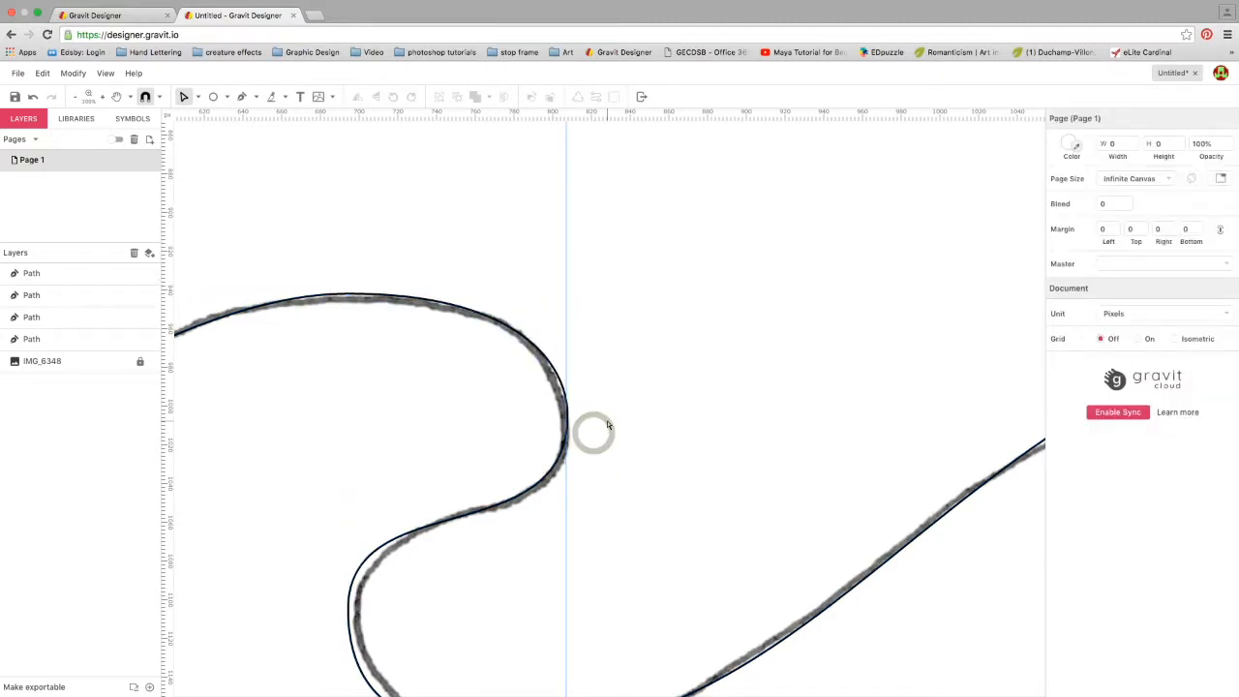
Start a new Pen path on the tightly curled wave sketch, placing nodes at its start, trough, first crest, outer curl extreme and curl tip
{"action": "scroll", "coordinate": [597, 438], "scroll_direction": "down", "scroll_amount": 5}
{"action": "scroll", "coordinate": [545, 238], "scroll_direction": "down", "scroll_amount": 5}
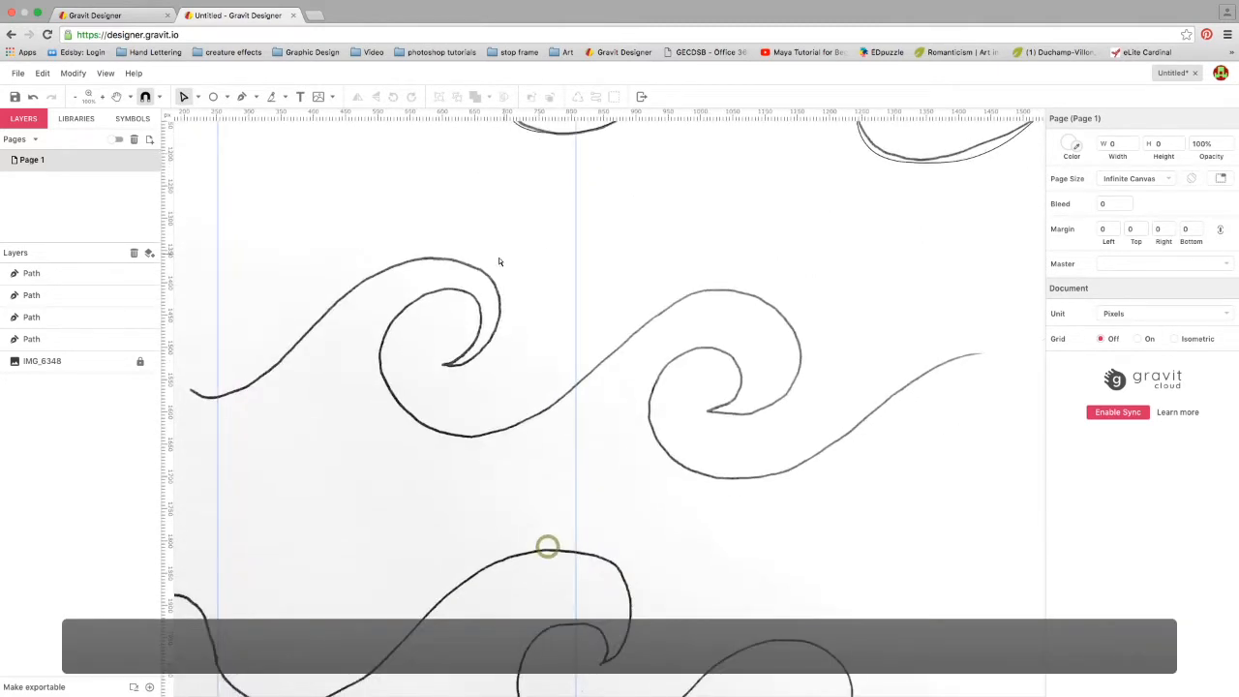
{"action": "left_click", "coordinate": [242, 96]}
{"action": "left_click_drag", "start_coordinate": [191, 388], "coordinate": [229, 410]}
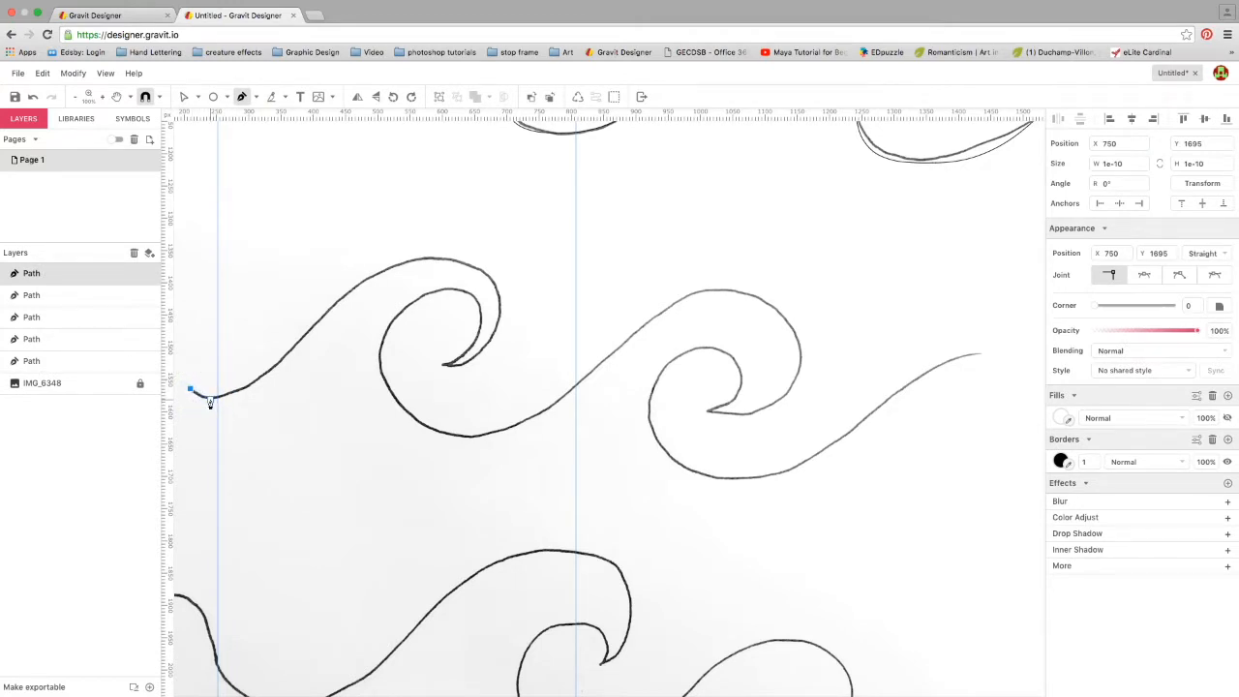
{"action": "left_click_drag", "start_coordinate": [221, 400], "coordinate": [227, 412]}
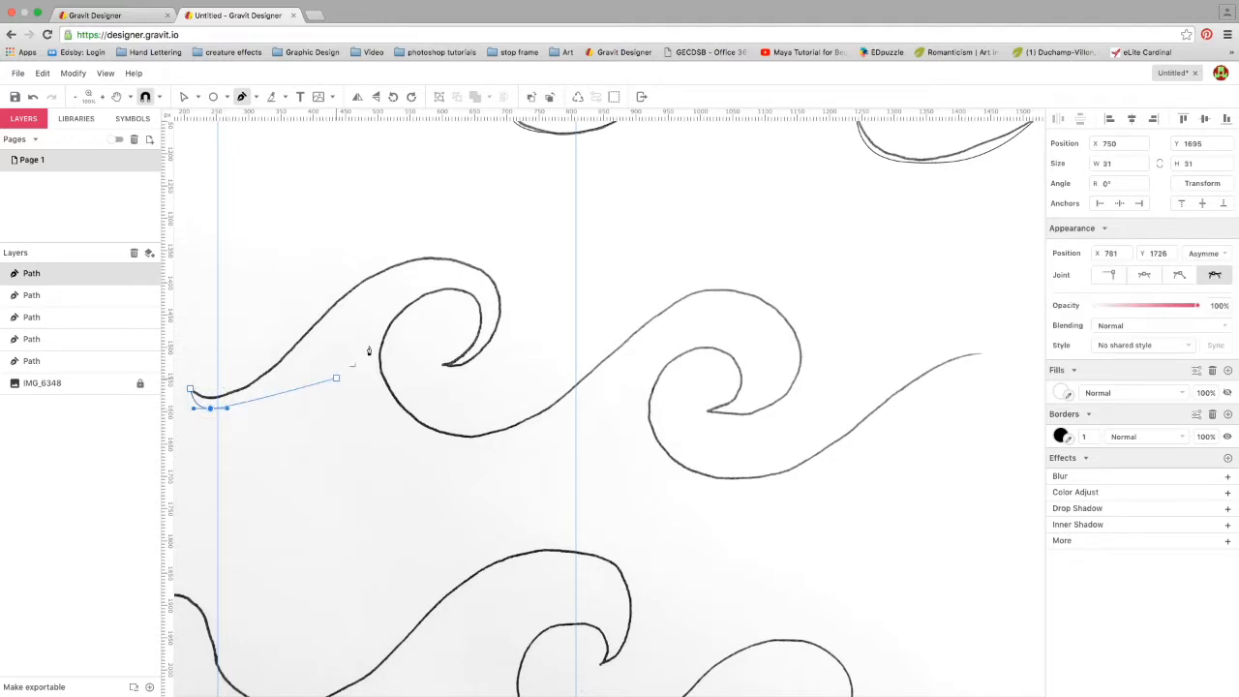
{"action": "left_click_drag", "start_coordinate": [436, 258], "coordinate": [548, 270]}
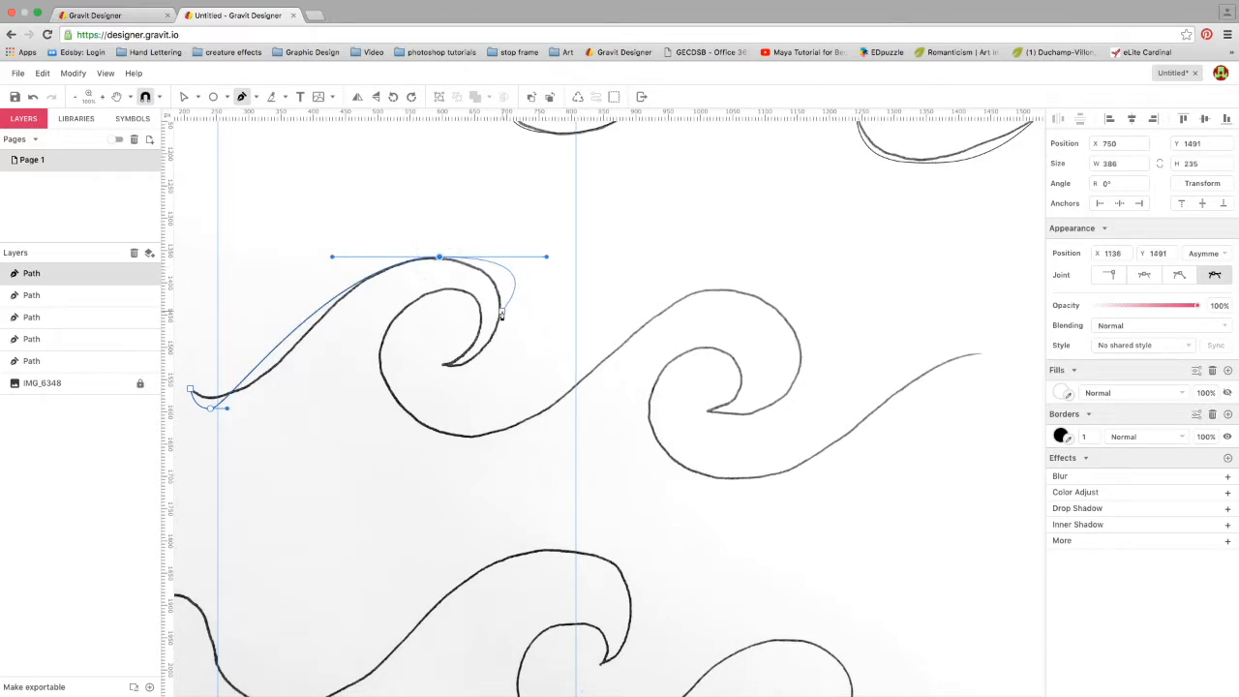
{"action": "left_click_drag", "start_coordinate": [502, 312], "coordinate": [495, 345]}
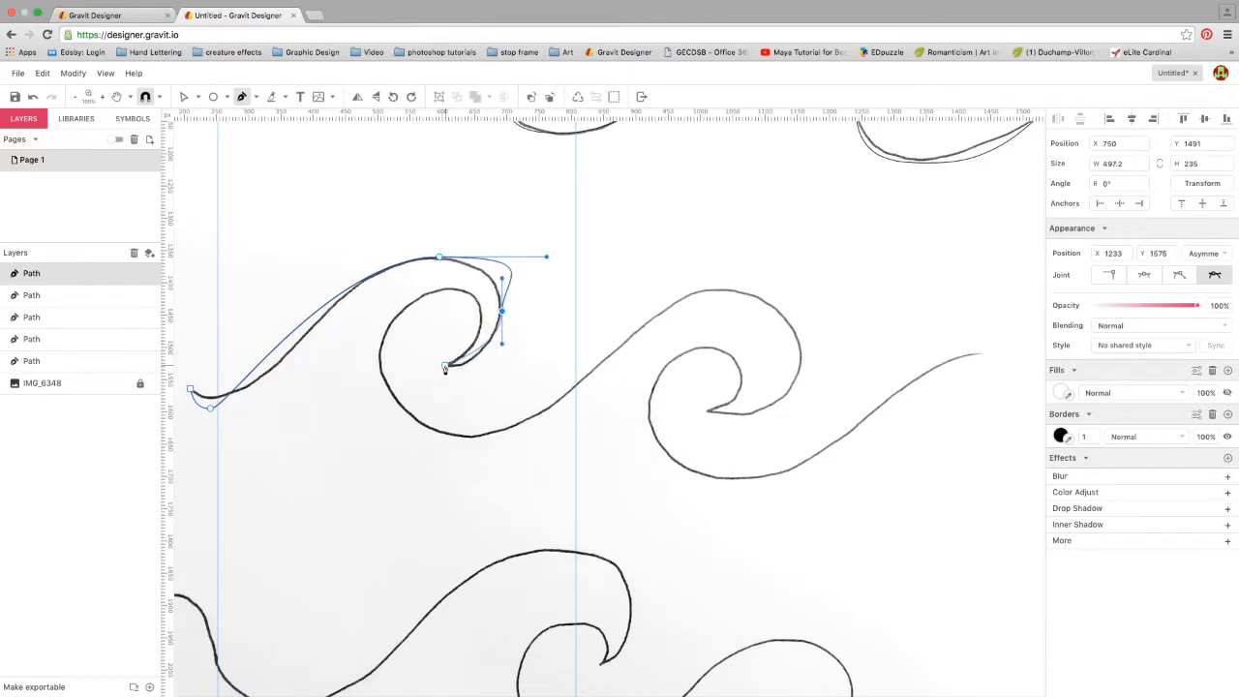
{"action": "left_click_drag", "start_coordinate": [444, 366], "coordinate": [417, 366]}
Trace the first wave's inner curl with smooth nodes at its rightmost, topmost and leftmost extremes and at the trough below
{"action": "scroll", "coordinate": [461, 336], "scroll_direction": "up", "scroll_amount": 5}
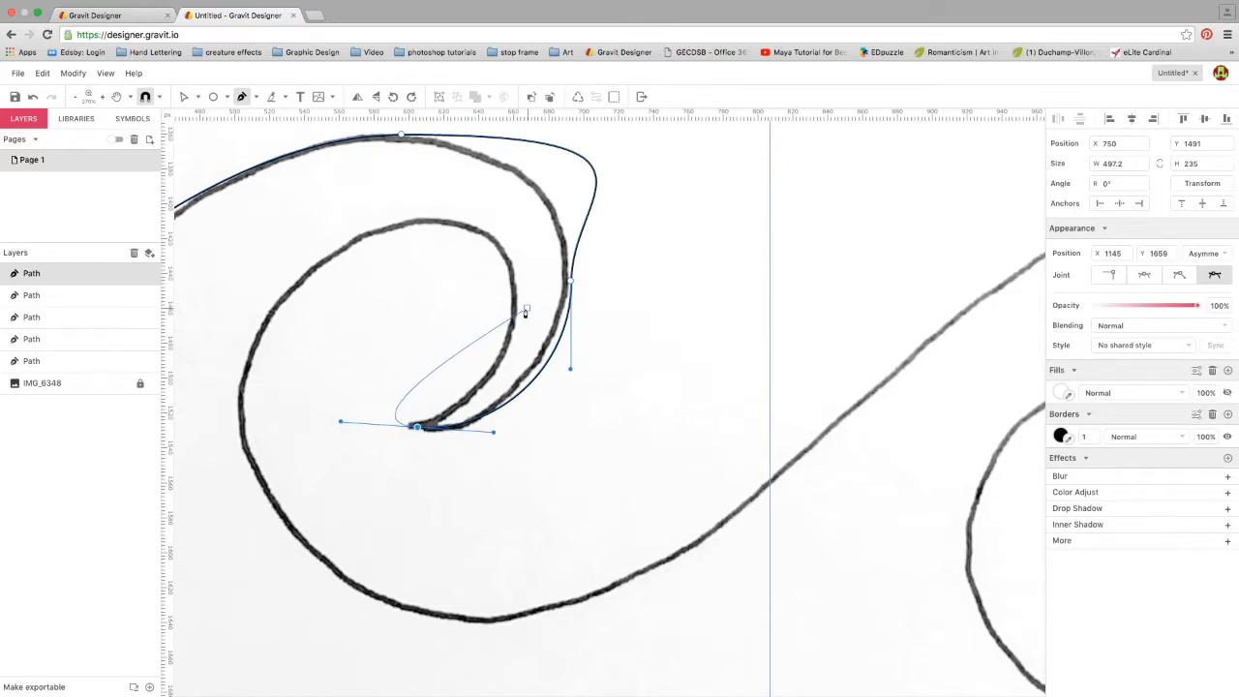
{"action": "left_click_drag", "start_coordinate": [517, 294], "coordinate": [512, 194]}
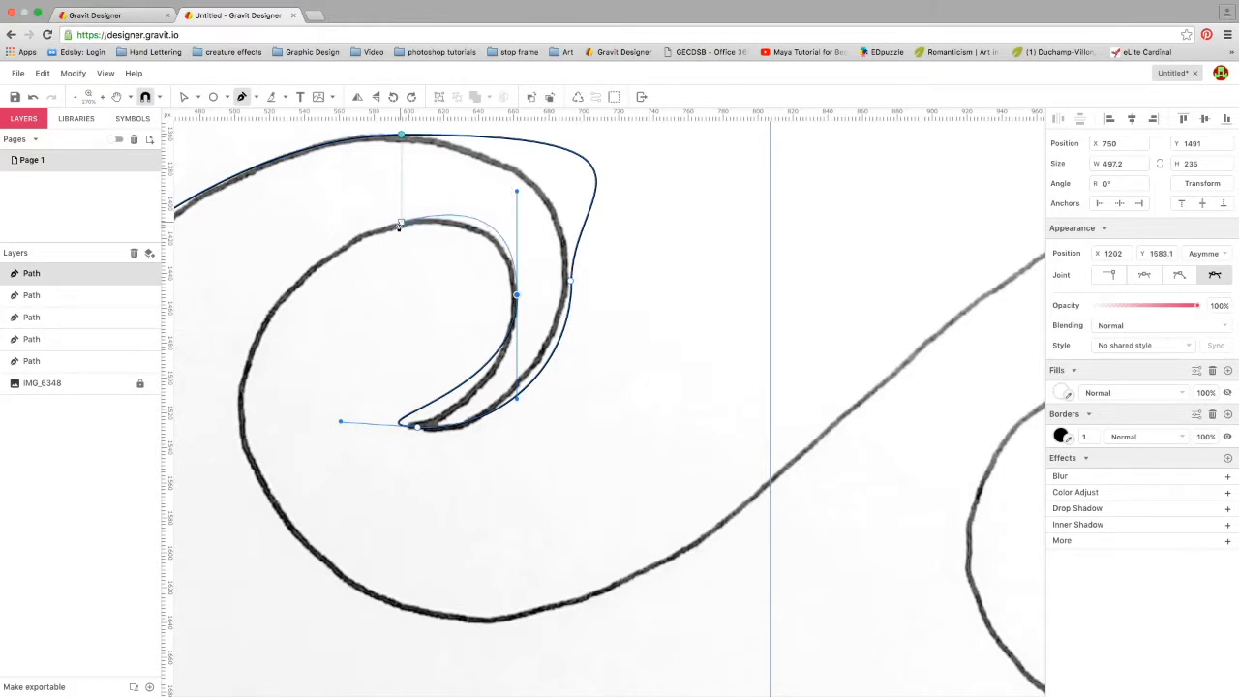
{"action": "left_click_drag", "start_coordinate": [242, 395], "coordinate": [230, 621]}
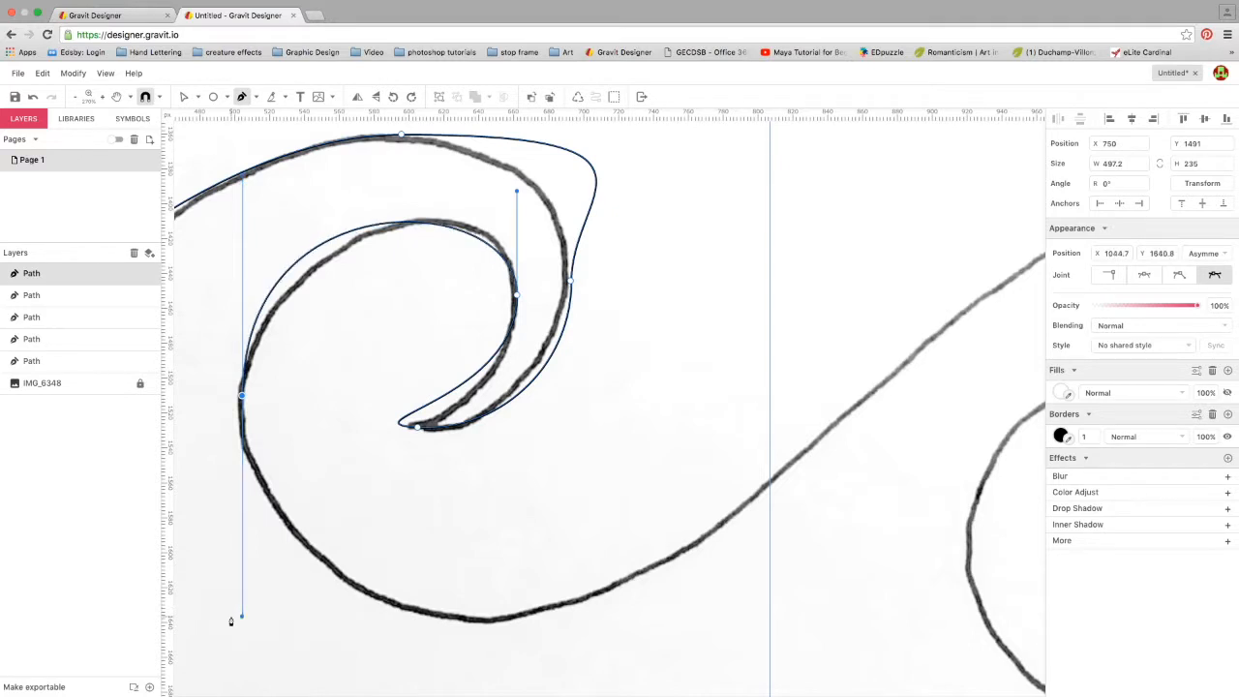
{"action": "key", "text": "super+z"}
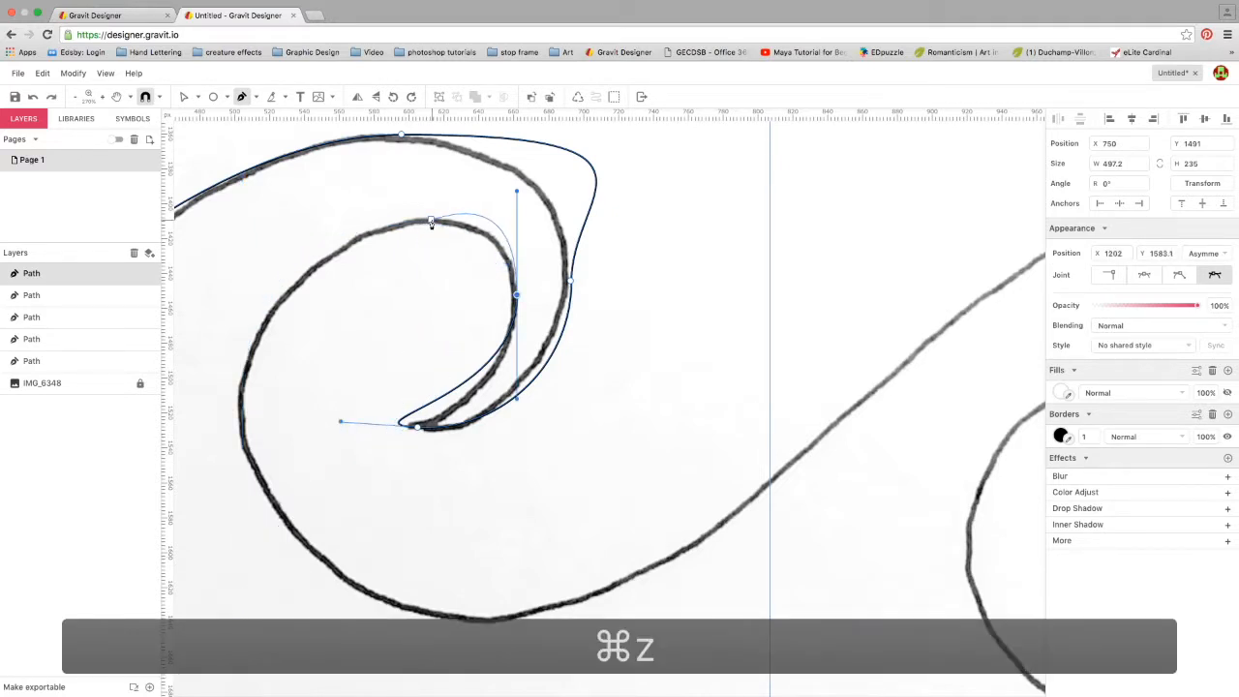
{"action": "left_click_drag", "start_coordinate": [395, 218], "coordinate": [370, 219]}
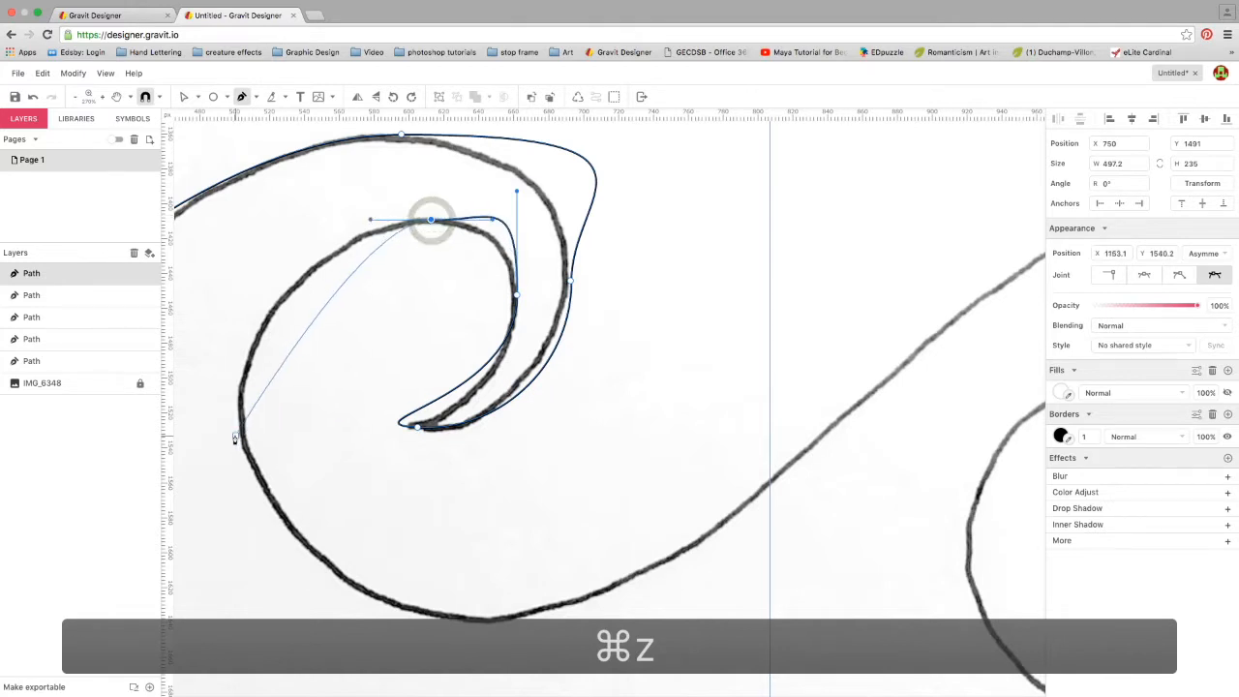
{"action": "left_click_drag", "start_coordinate": [240, 409], "coordinate": [239, 533]}
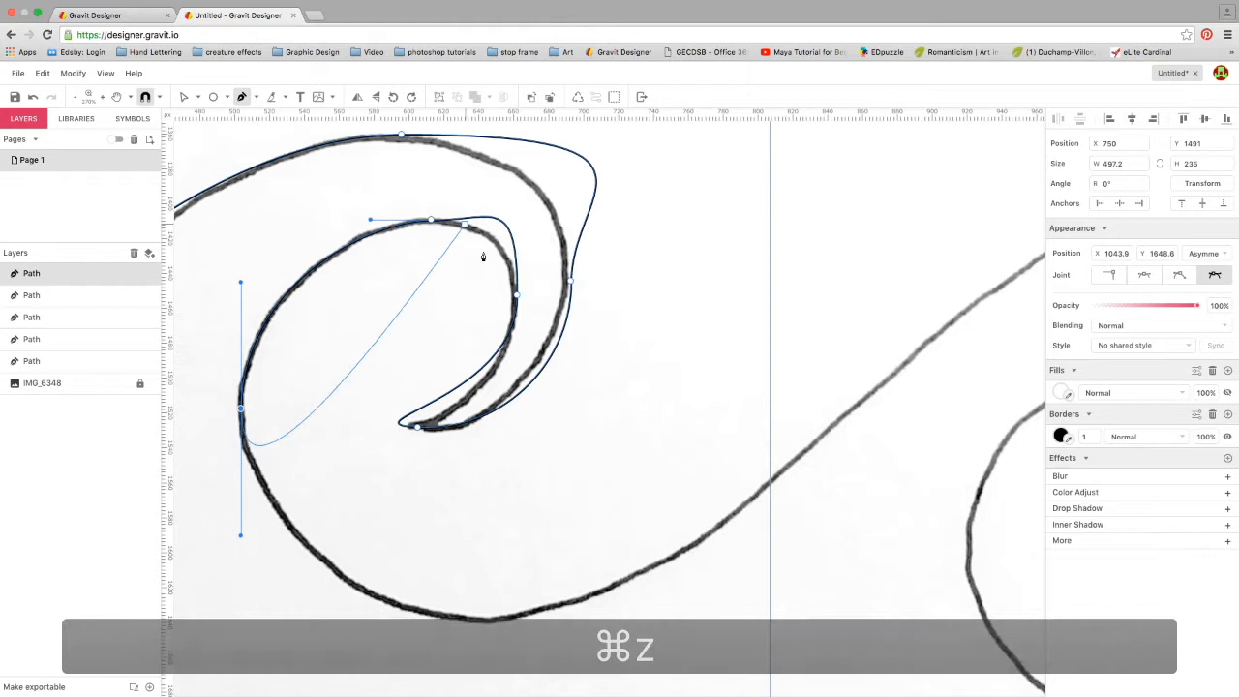
{"action": "left_click_drag", "start_coordinate": [486, 623], "coordinate": [592, 623]}
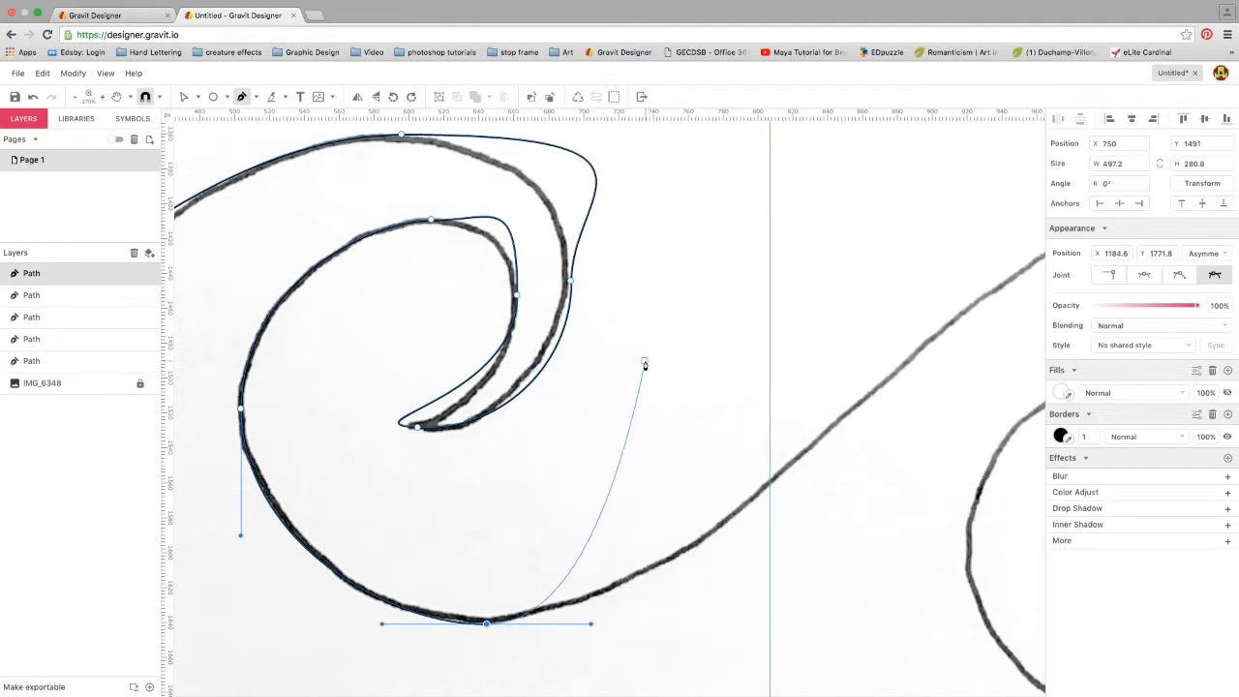
Continue the path up to the second wave with smooth nodes at its crest and outermost right extreme
{"action": "left_click_drag", "start_coordinate": [816, 385], "coordinate": [319, 441]}
{"action": "scroll", "coordinate": [442, 502], "scroll_direction": "down", "scroll_amount": 2}
{"action": "scroll", "coordinate": [444, 501], "scroll_direction": "down", "scroll_amount": 1}
{"action": "left_click_drag", "start_coordinate": [473, 459], "coordinate": [520, 378]}
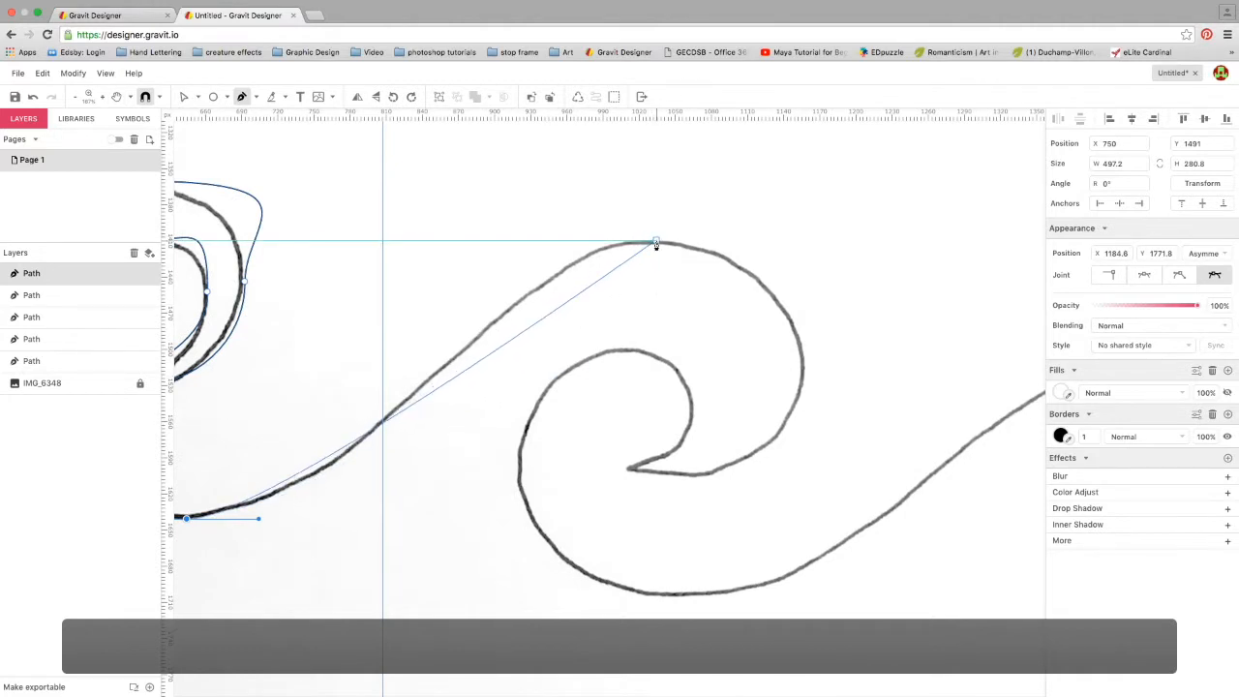
{"action": "left_click_drag", "start_coordinate": [656, 242], "coordinate": [867, 230]}
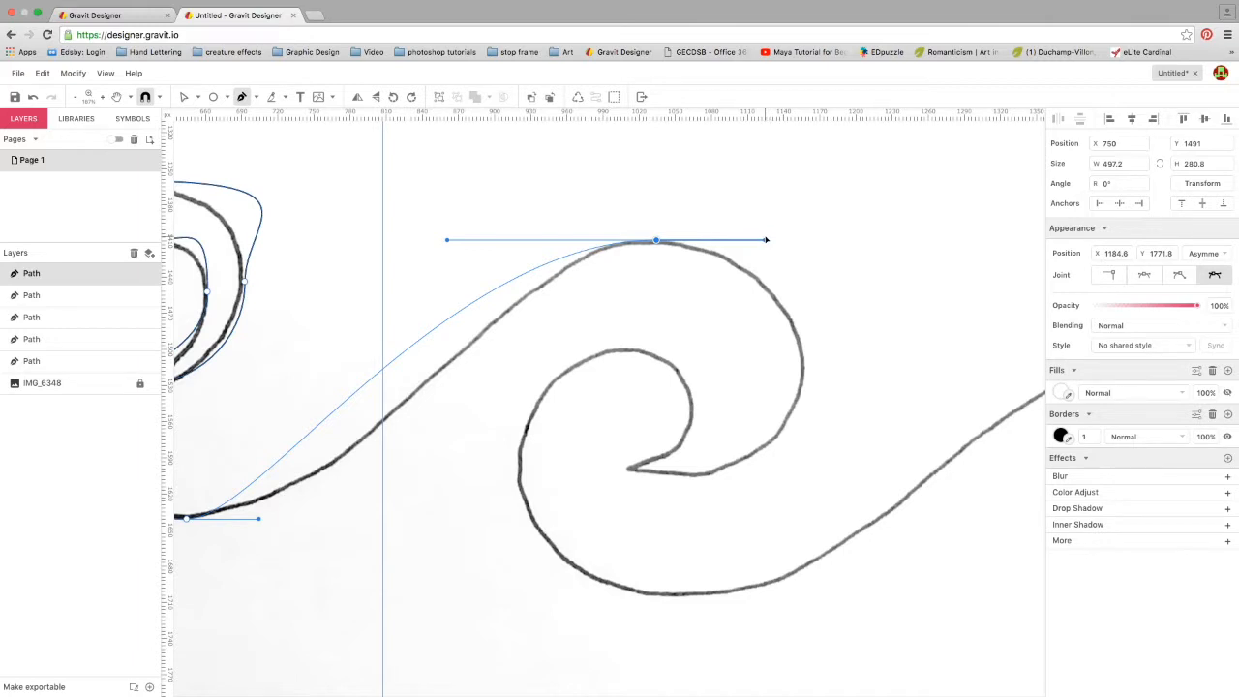
{"action": "left_click_drag", "start_coordinate": [766, 239], "coordinate": [765, 239]}
{"action": "left_click", "coordinate": [805, 363]}
{"action": "left_click_drag", "start_coordinate": [804, 363], "coordinate": [801, 416]}
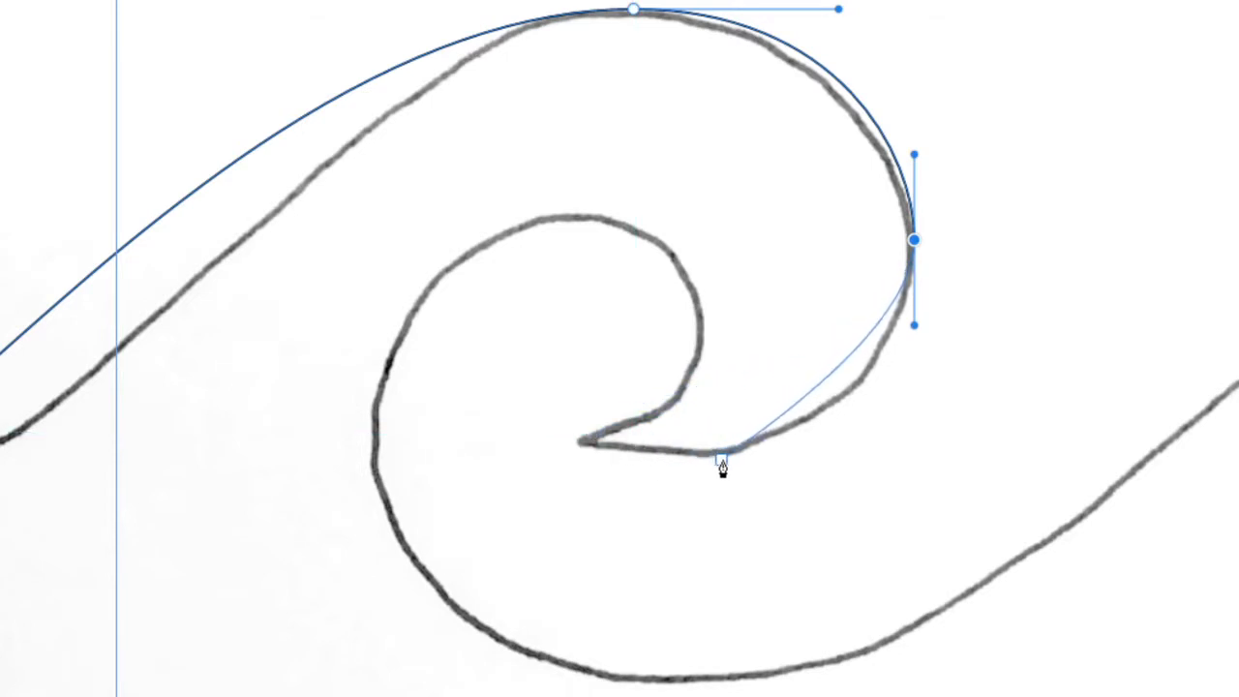
Trace the underside of the second curl, put a straight corner node at its tip, and turn back with two smooth nodes for the inner curl
{"action": "mouse_move", "coordinate": [725, 459]}
{"action": "left_mouse_down"}
{"action": "mouse_move", "coordinate": [609, 467]}
{"action": "mouse_move", "coordinate": [633, 471]}
{"action": "left_mouse_up"}
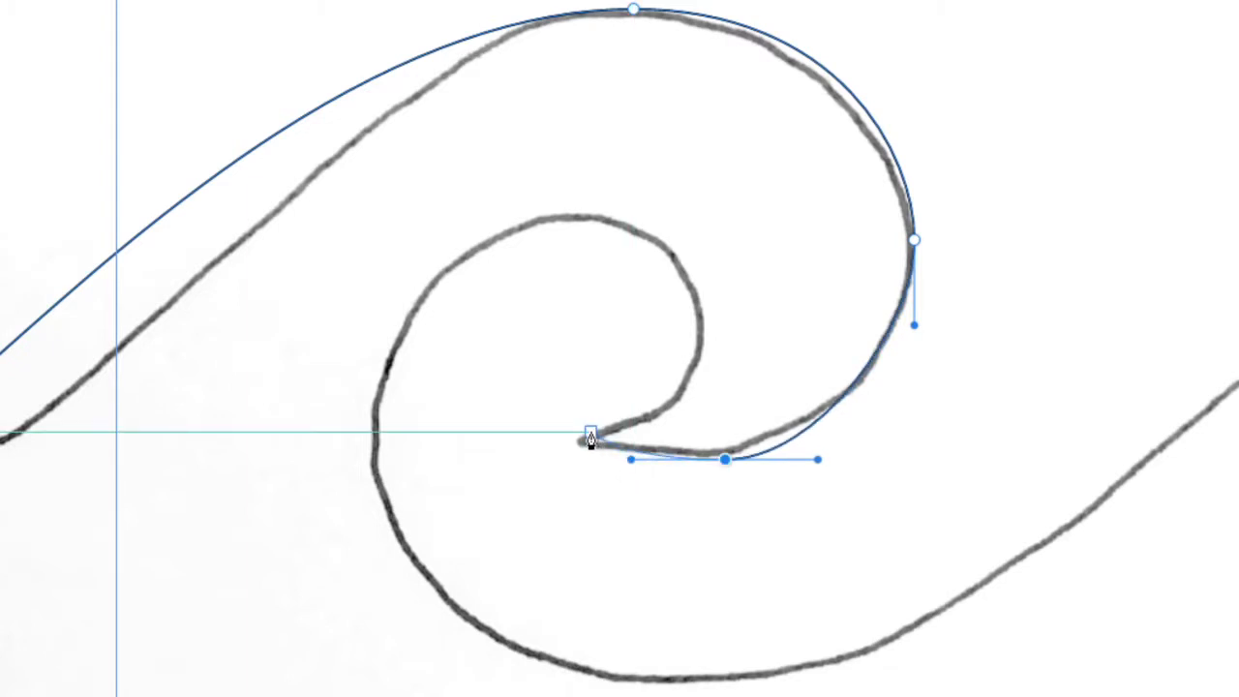
{"action": "left_click", "coordinate": [591, 434]}
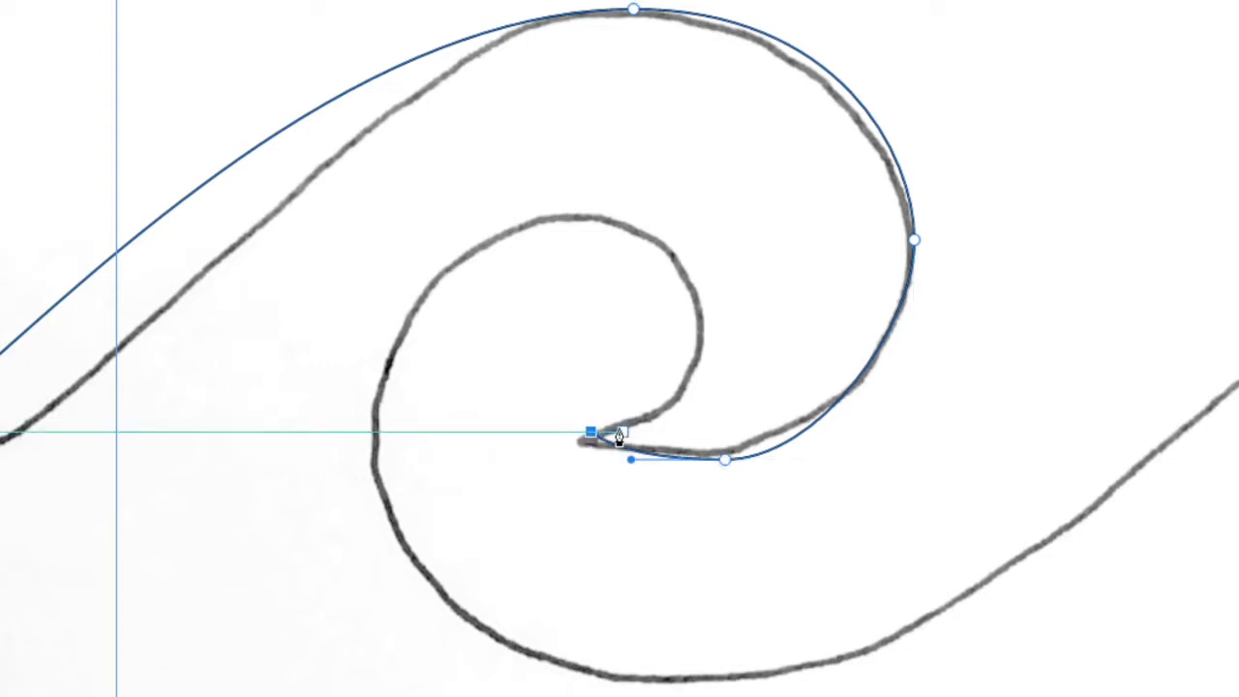
{"action": "left_click_drag", "start_coordinate": [598, 436], "coordinate": [701, 242]}
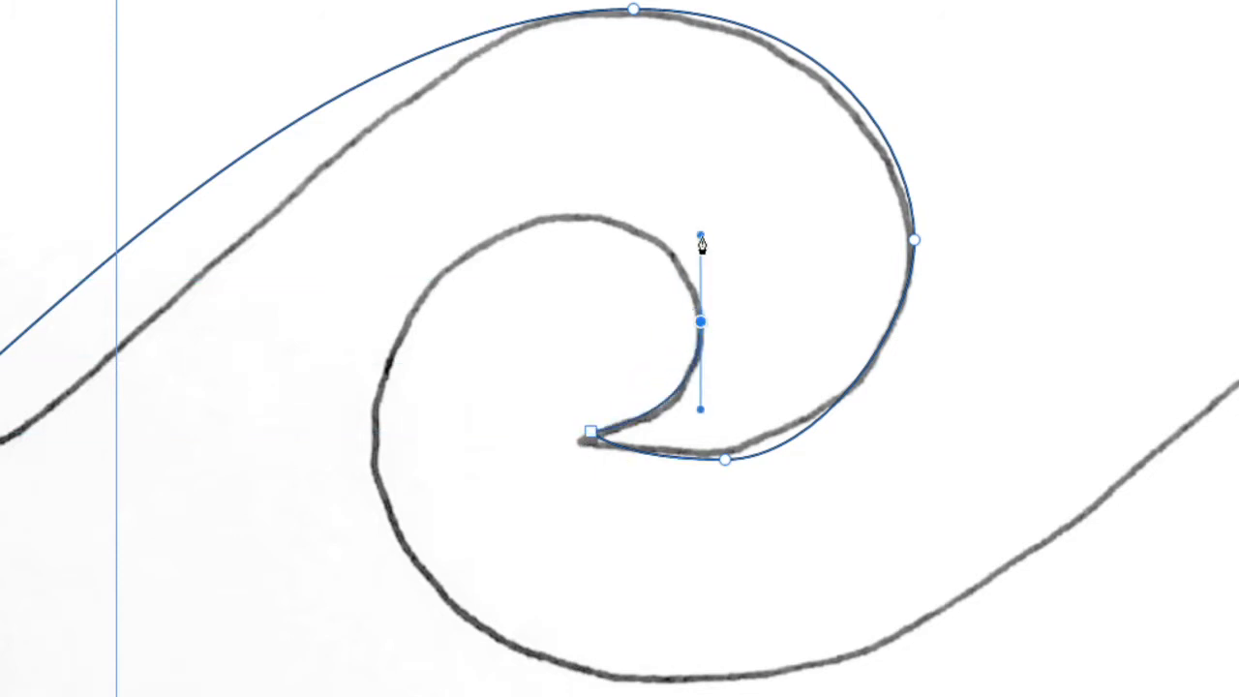
{"action": "key", "text": "super+z"}
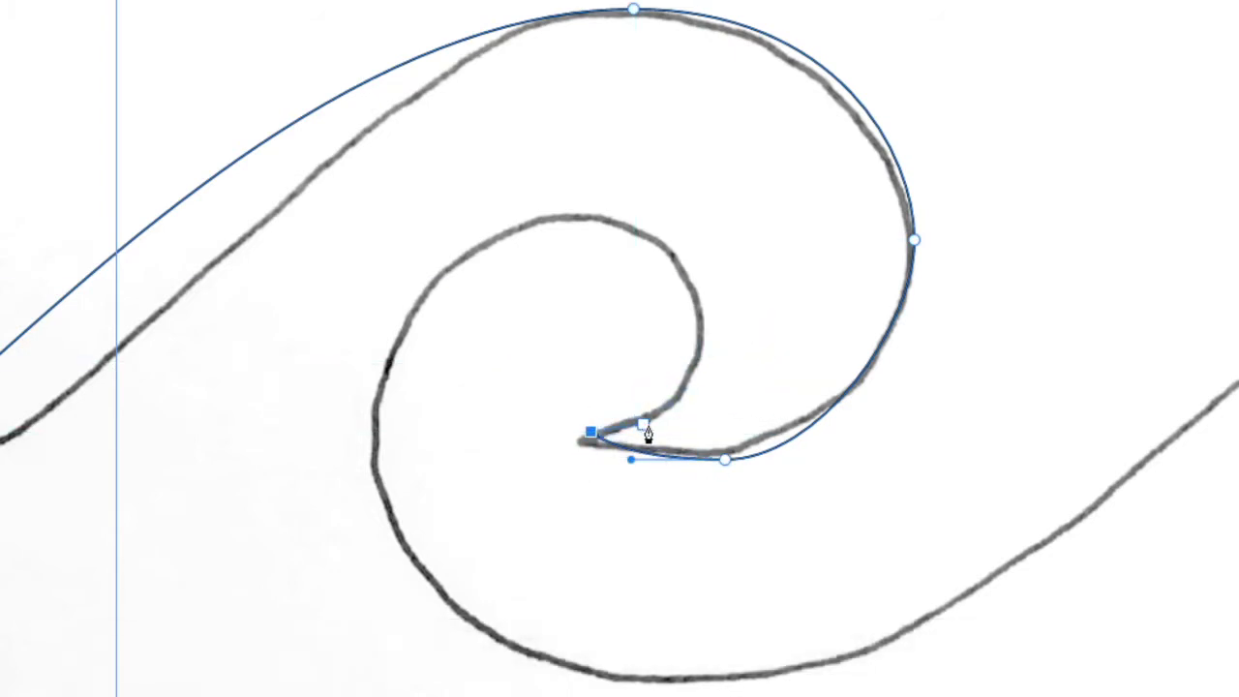
{"action": "left_click_drag", "start_coordinate": [664, 442], "coordinate": [692, 441]}
{"action": "left_click_drag", "start_coordinate": [754, 332], "coordinate": [760, 266]}
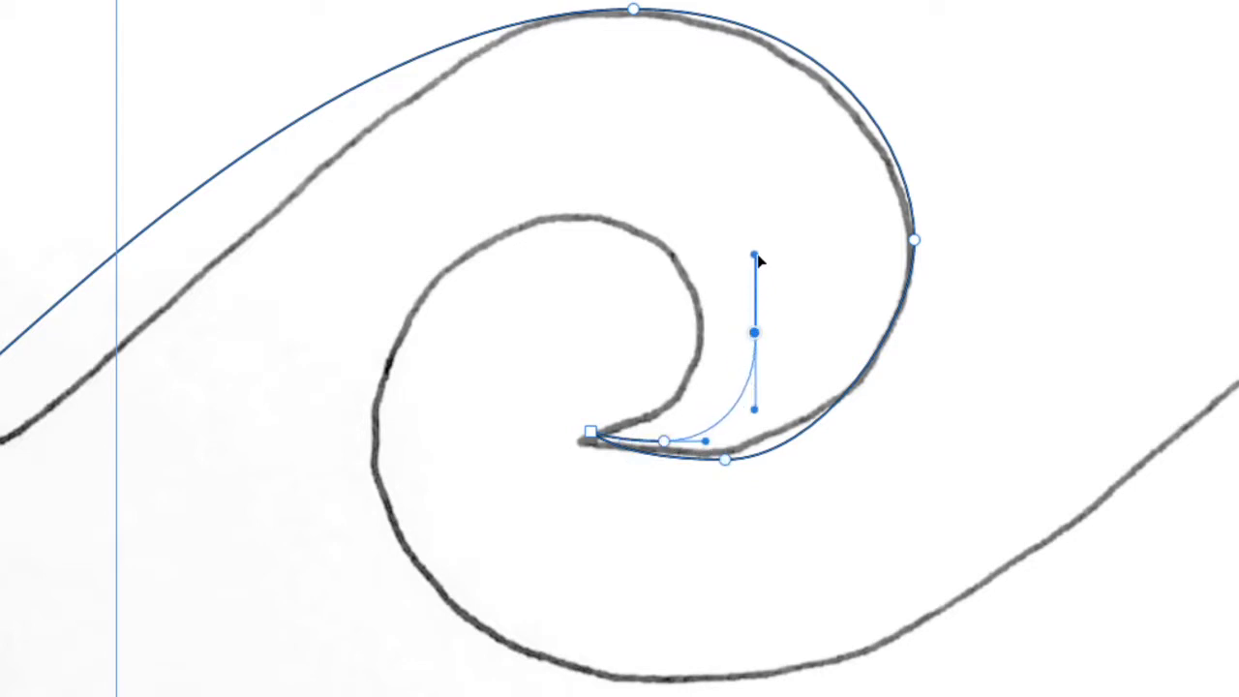
Finish the second wave with smooth nodes at the inner curl's top, its leftmost extreme, the trough and the sketch line's end
{"action": "left_click_drag", "start_coordinate": [591, 206], "coordinate": [495, 211]}
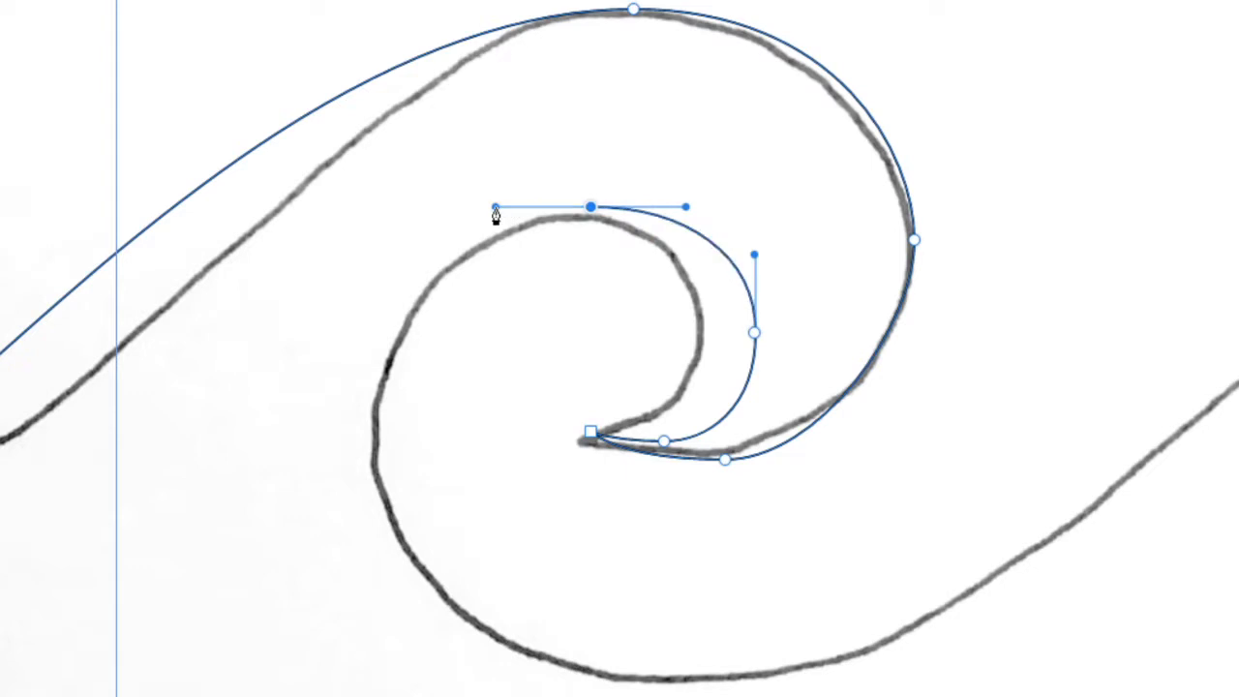
{"action": "left_click_drag", "start_coordinate": [378, 441], "coordinate": [371, 582]}
{"action": "scroll", "coordinate": [387, 577], "scroll_direction": "down", "scroll_amount": 3}
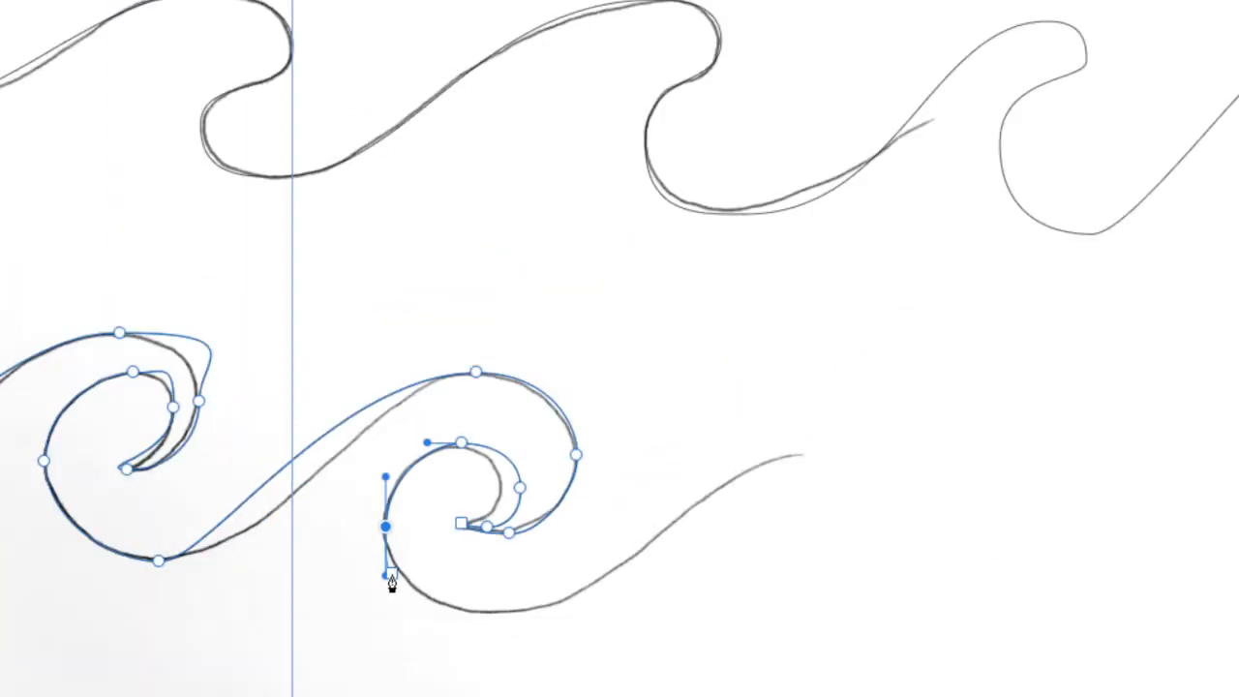
{"action": "left_click_drag", "start_coordinate": [501, 612], "coordinate": [572, 612]}
{"action": "left_click_drag", "start_coordinate": [803, 454], "coordinate": [889, 458]}
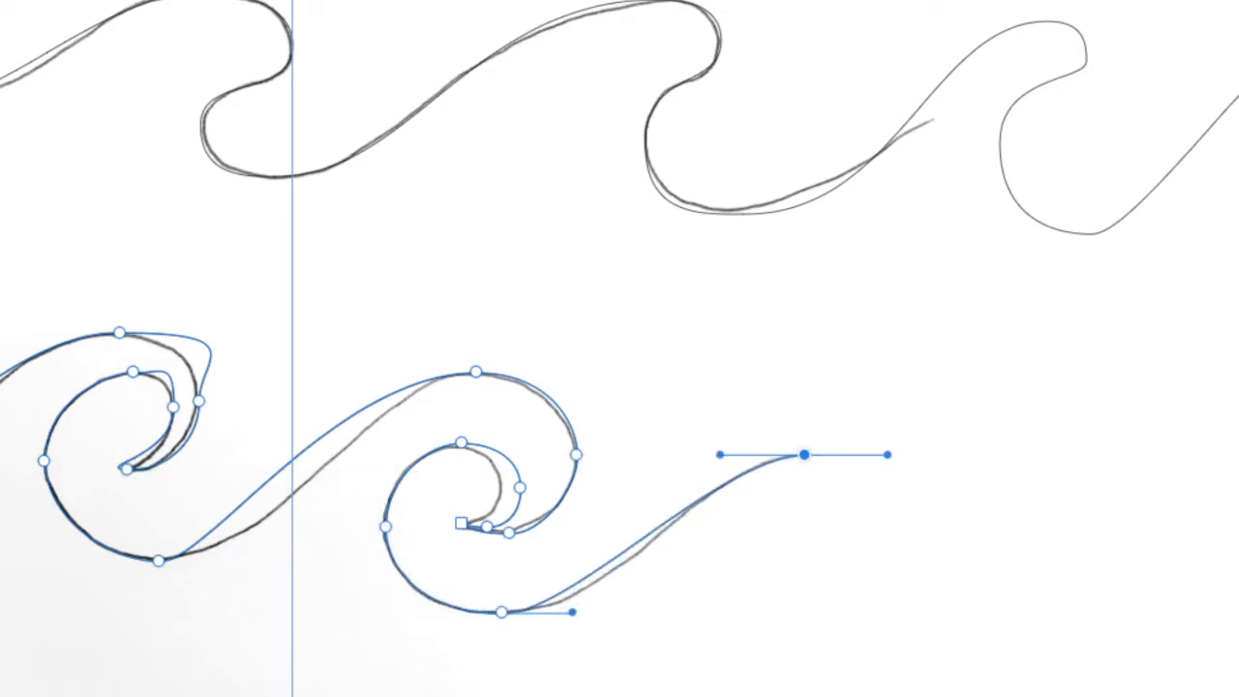
With Subselect, shorten the first crest's outgoing handle and lengthen the outgoing handle of the trough between the waves to fit the sketch
{"action": "key", "text": "d"}
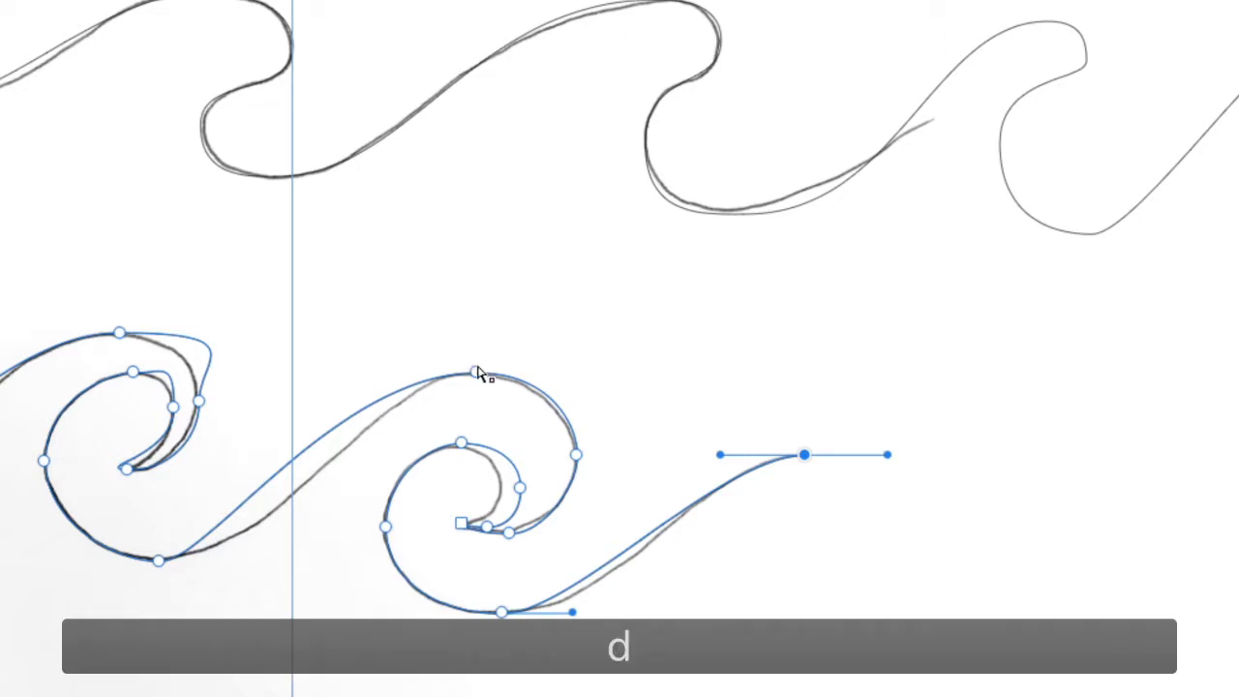
{"action": "scroll", "coordinate": [259, 404], "scroll_direction": "left", "scroll_amount": 5}
{"action": "left_click_drag", "start_coordinate": [336, 332], "coordinate": [390, 336]}
{"action": "left_click_drag", "start_coordinate": [424, 562], "coordinate": [546, 562]}
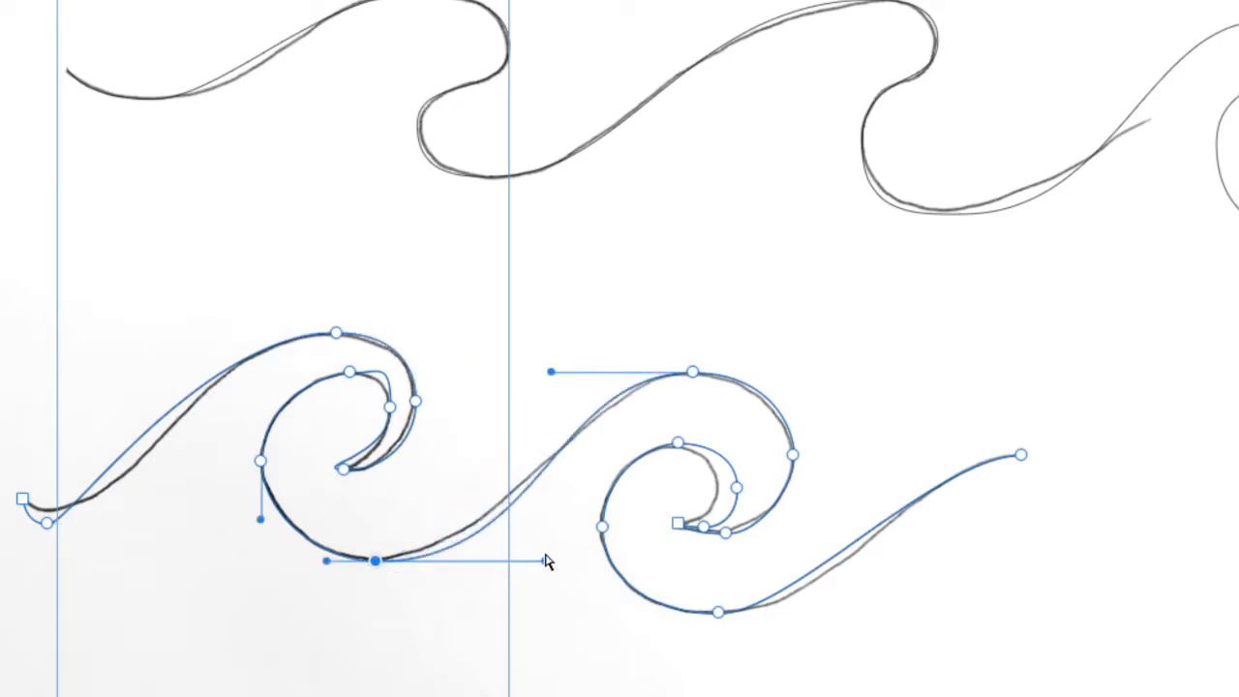
{"action": "left_click", "coordinate": [528, 571]}
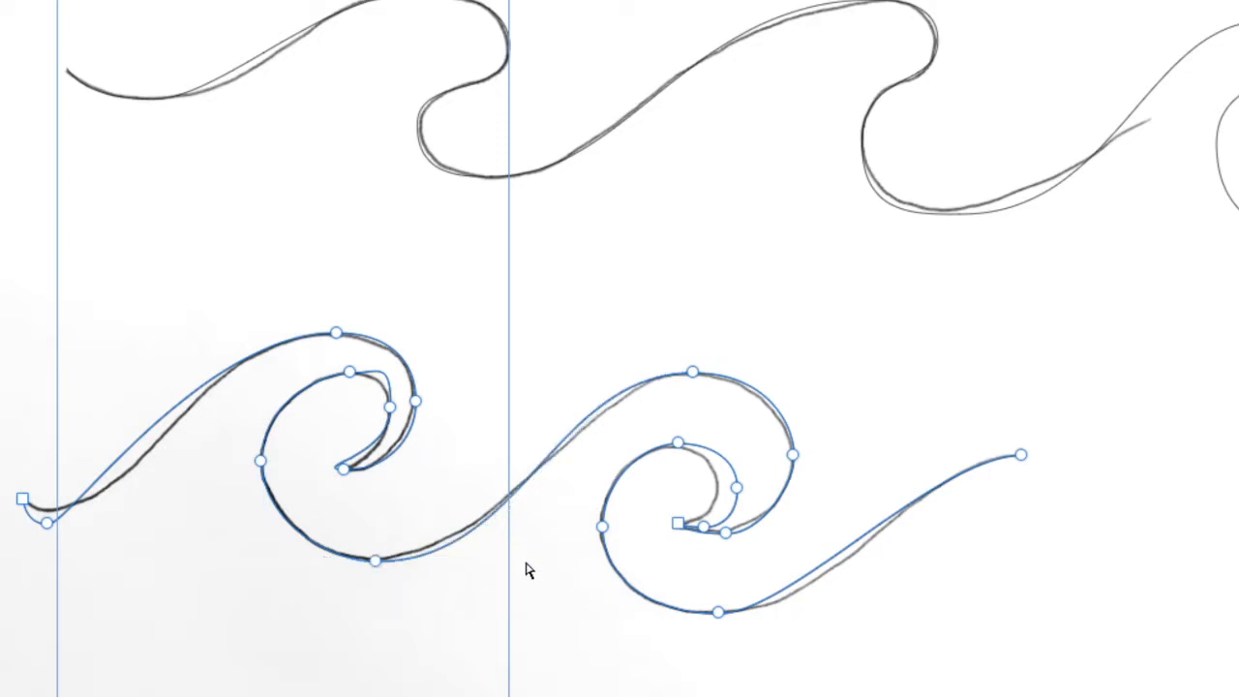
Convert the first curl's tip node to a straight joint so it forms a sharp corner like the second curl's tip
{"action": "left_click", "coordinate": [345, 470]}
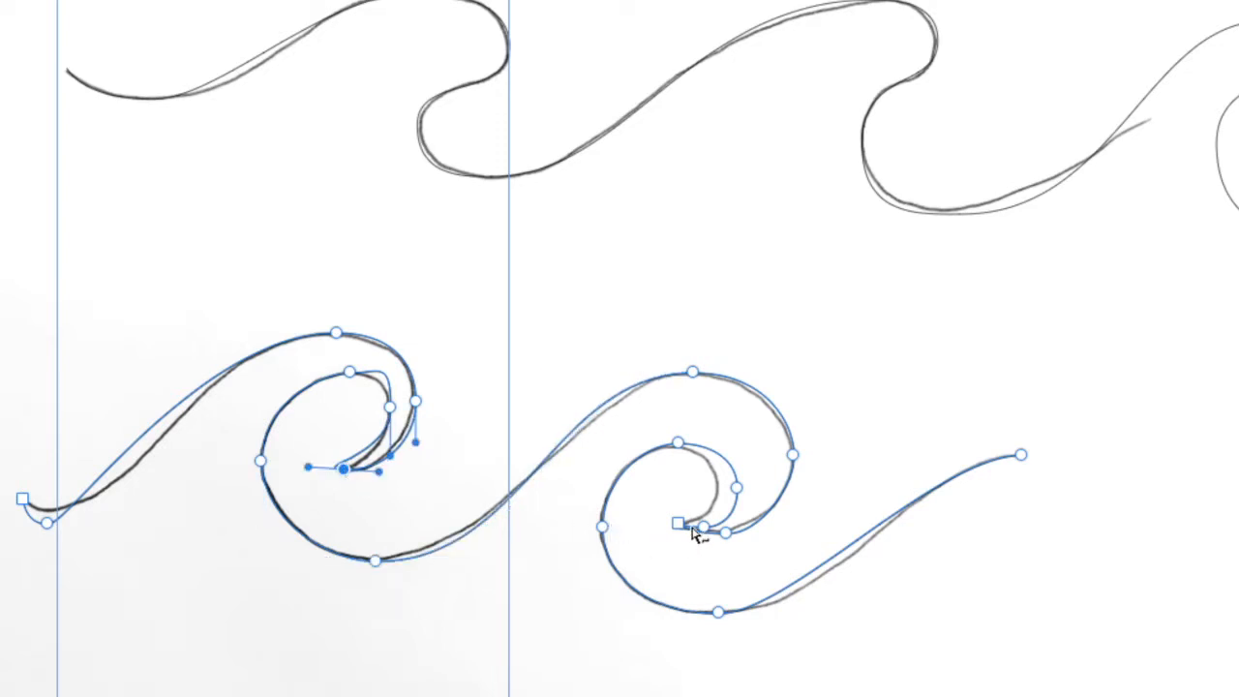
{"action": "scroll", "coordinate": [710, 545], "scroll_direction": "up", "scroll_amount": 8}
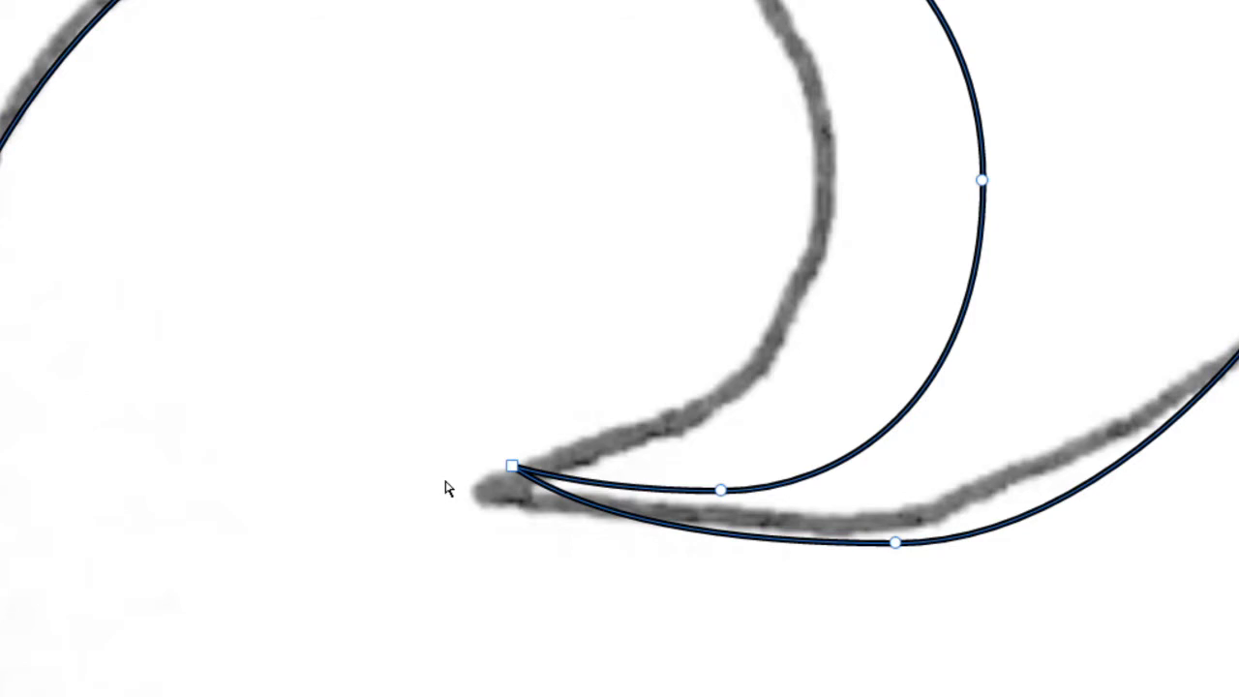
{"action": "scroll", "coordinate": [448, 489], "scroll_direction": "down", "scroll_amount": 4}
{"action": "left_click_drag", "start_coordinate": [230, 458], "coordinate": [1115, 430]}
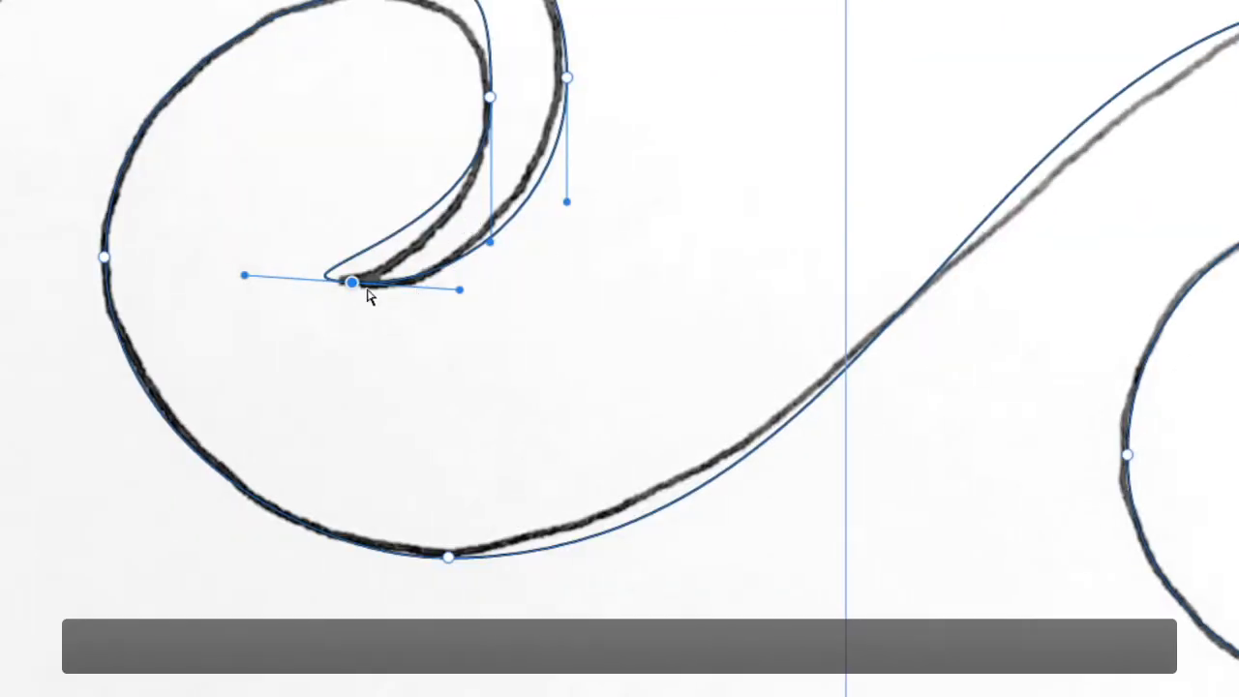
{"action": "left_click_drag", "start_coordinate": [245, 278], "coordinate": [270, 294]}
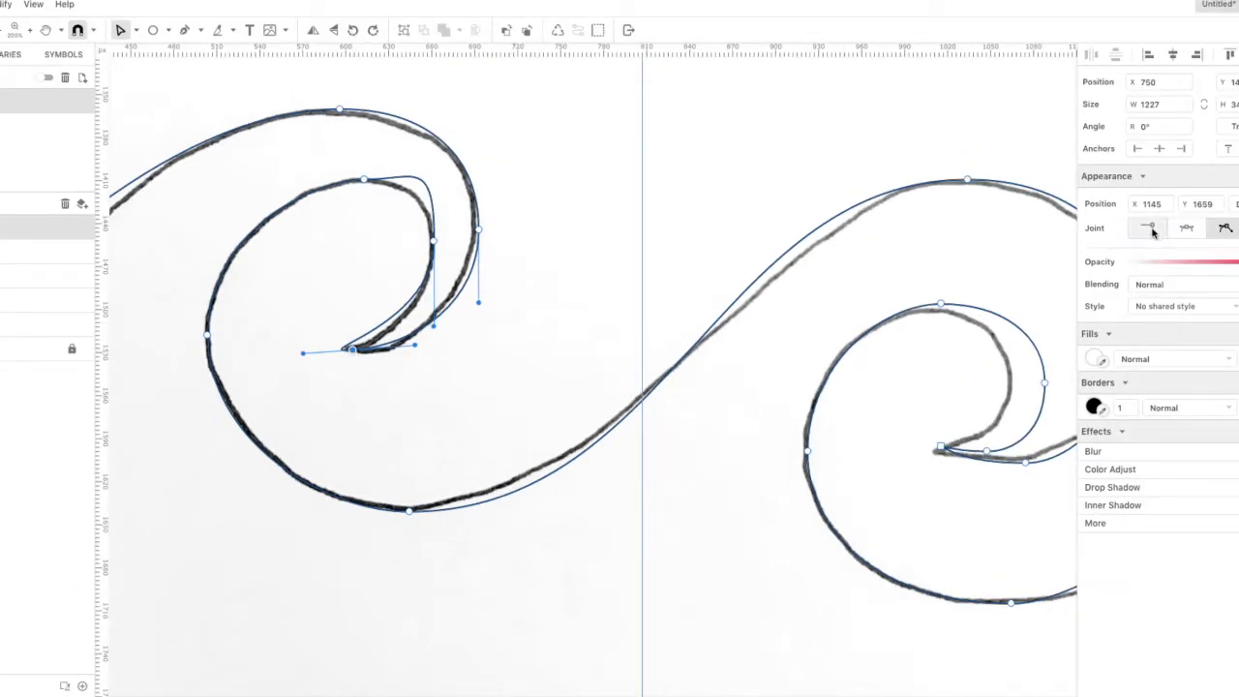
{"action": "left_click", "coordinate": [1150, 228]}
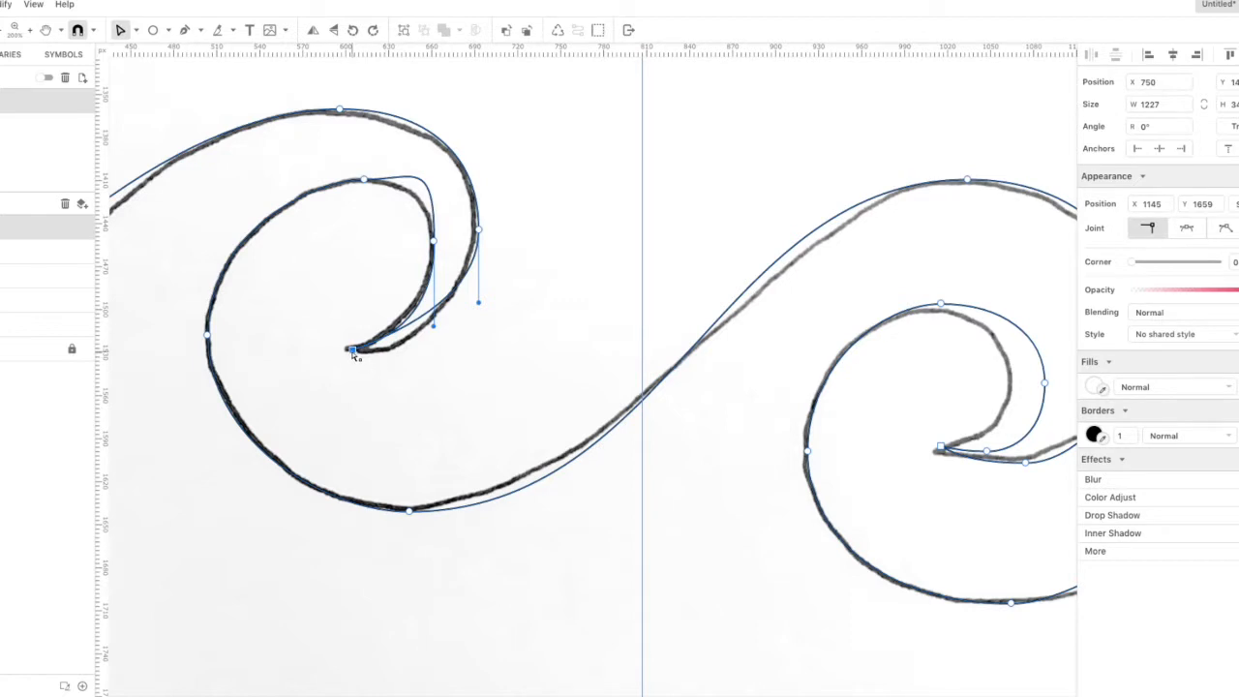
Lengthen the lower handle of the first curl's outer right node so the outer curve bulges out towards the sketched tip
{"action": "scroll", "coordinate": [445, 334], "scroll_direction": "up", "scroll_amount": 5}
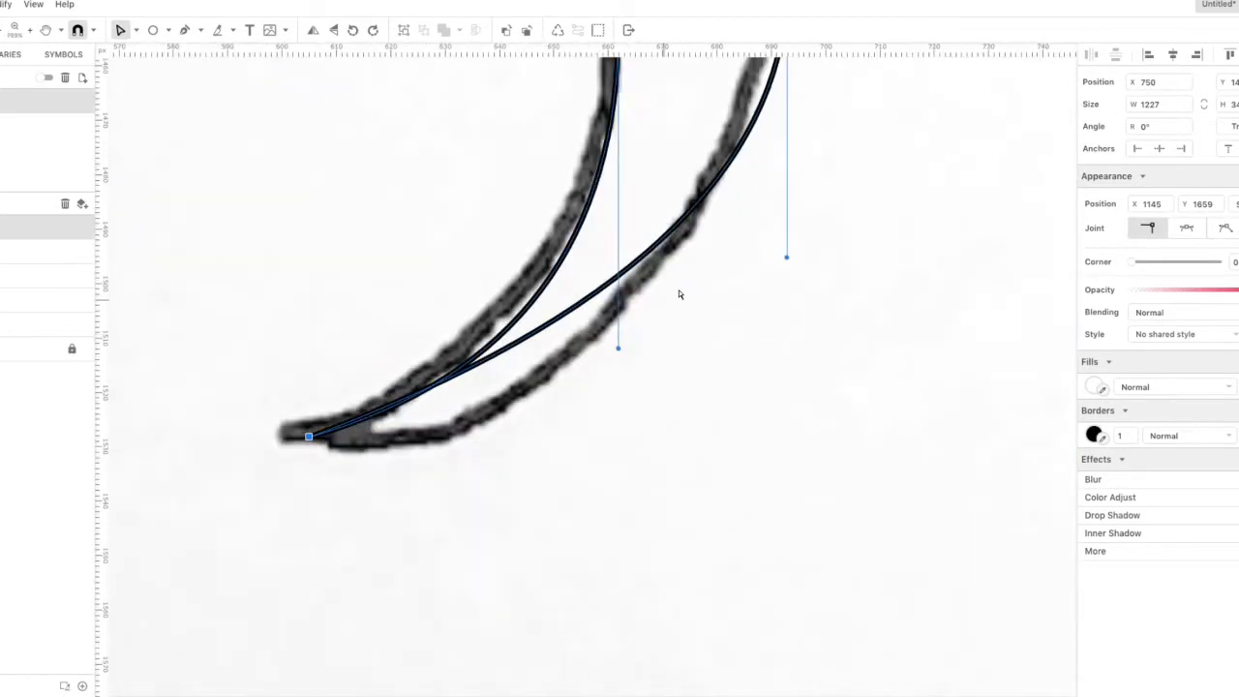
{"action": "left_click_drag", "start_coordinate": [788, 262], "coordinate": [775, 417]}
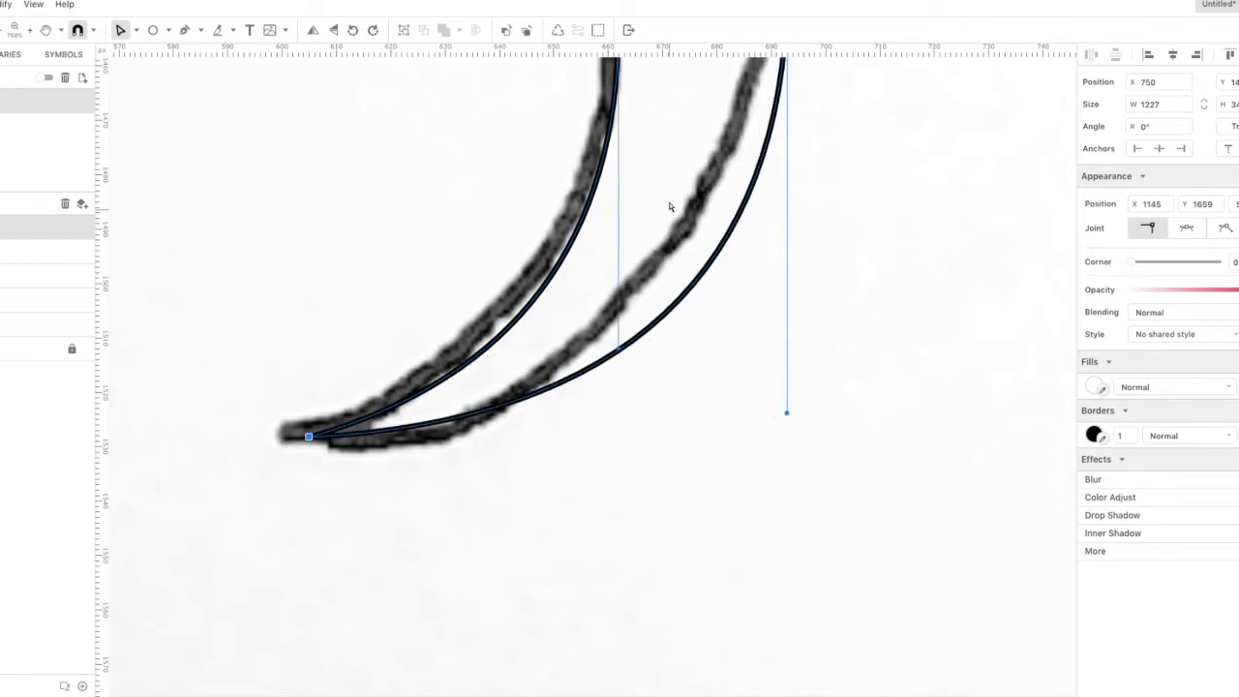
{"action": "scroll", "coordinate": [661, 353], "scroll_direction": "up", "scroll_amount": 5}
{"action": "scroll", "coordinate": [665, 355], "scroll_direction": "down", "scroll_amount": 5}
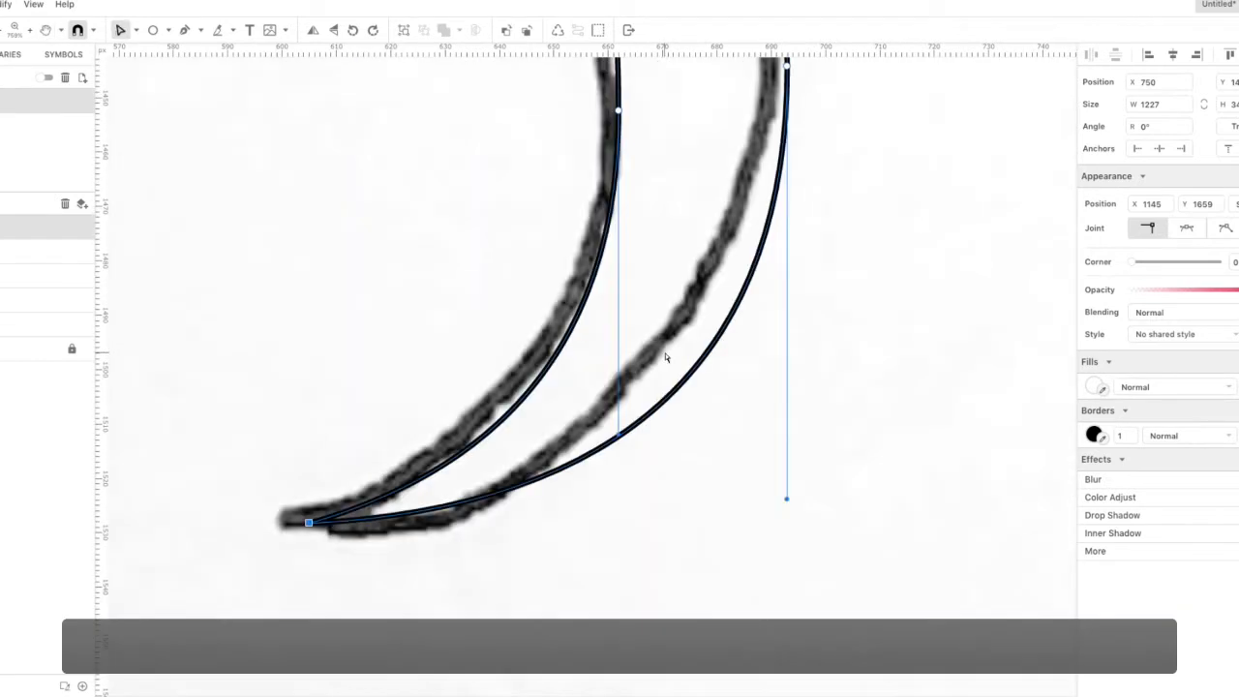
Shorten both vertical handles of the first curl's inner right node so the inner curve follows the sketch line
{"action": "scroll", "coordinate": [665, 352], "scroll_direction": "down", "scroll_amount": 3}
{"action": "left_click", "coordinate": [639, 226]}
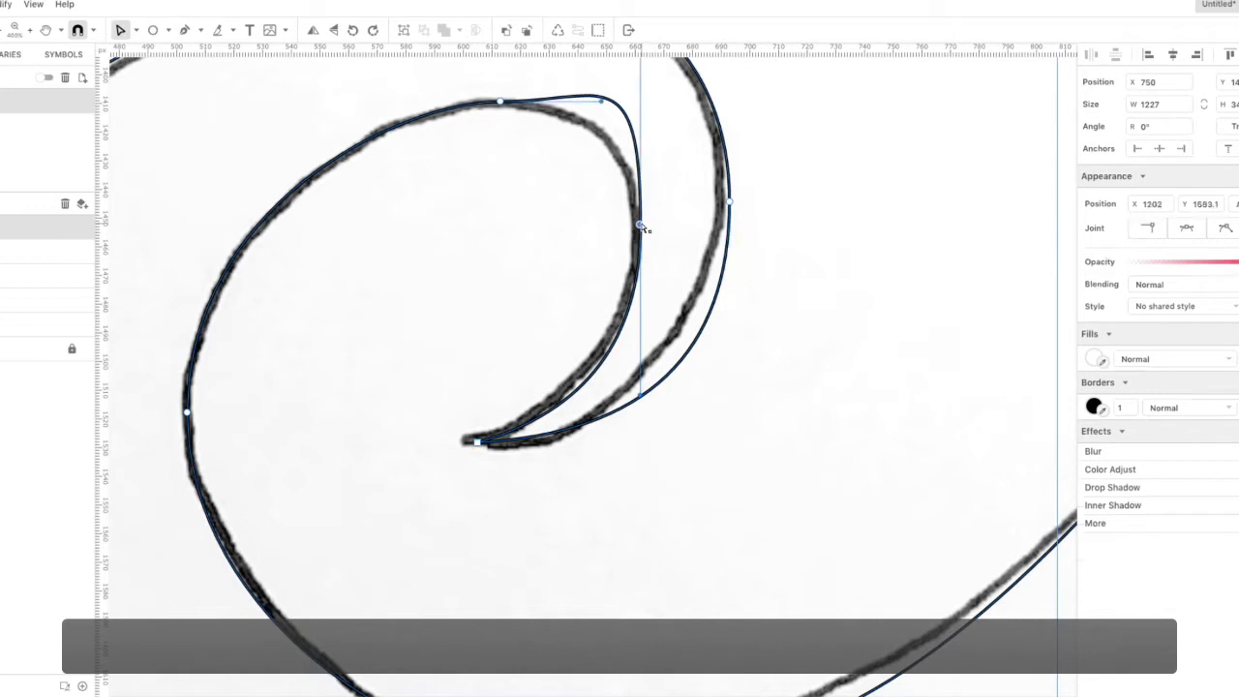
{"action": "scroll", "coordinate": [668, 93], "scroll_direction": "up", "scroll_amount": 3}
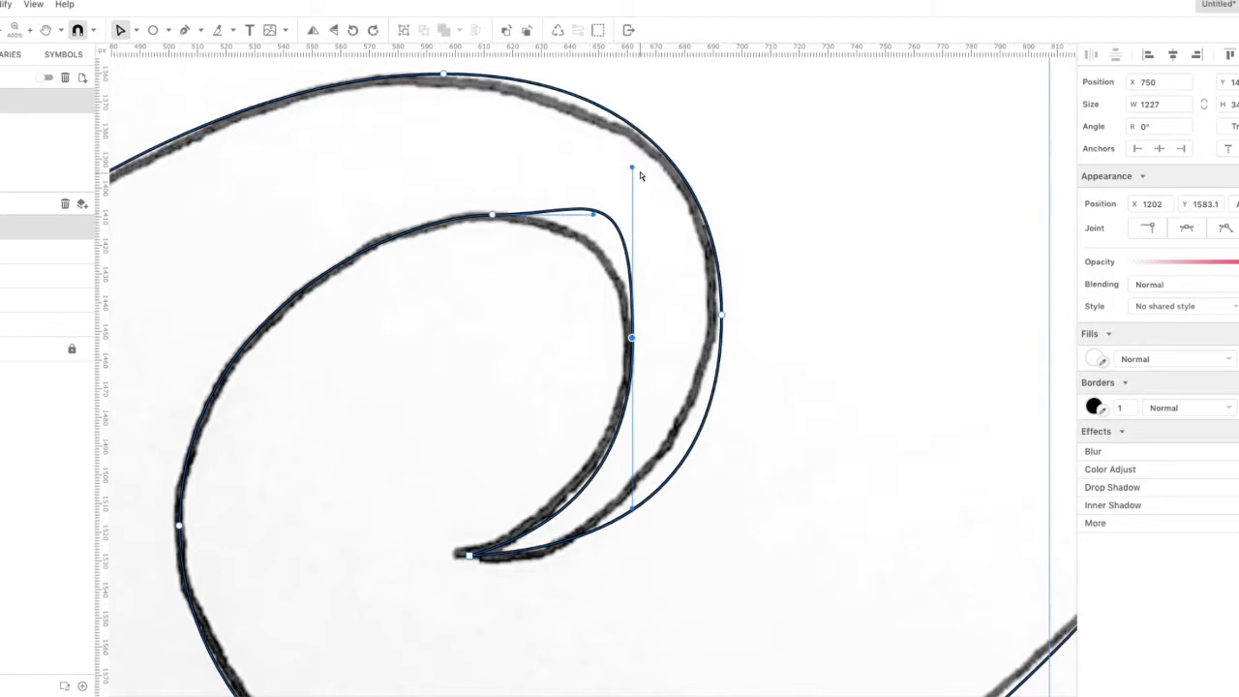
{"action": "left_click_drag", "start_coordinate": [632, 170], "coordinate": [631, 264]}
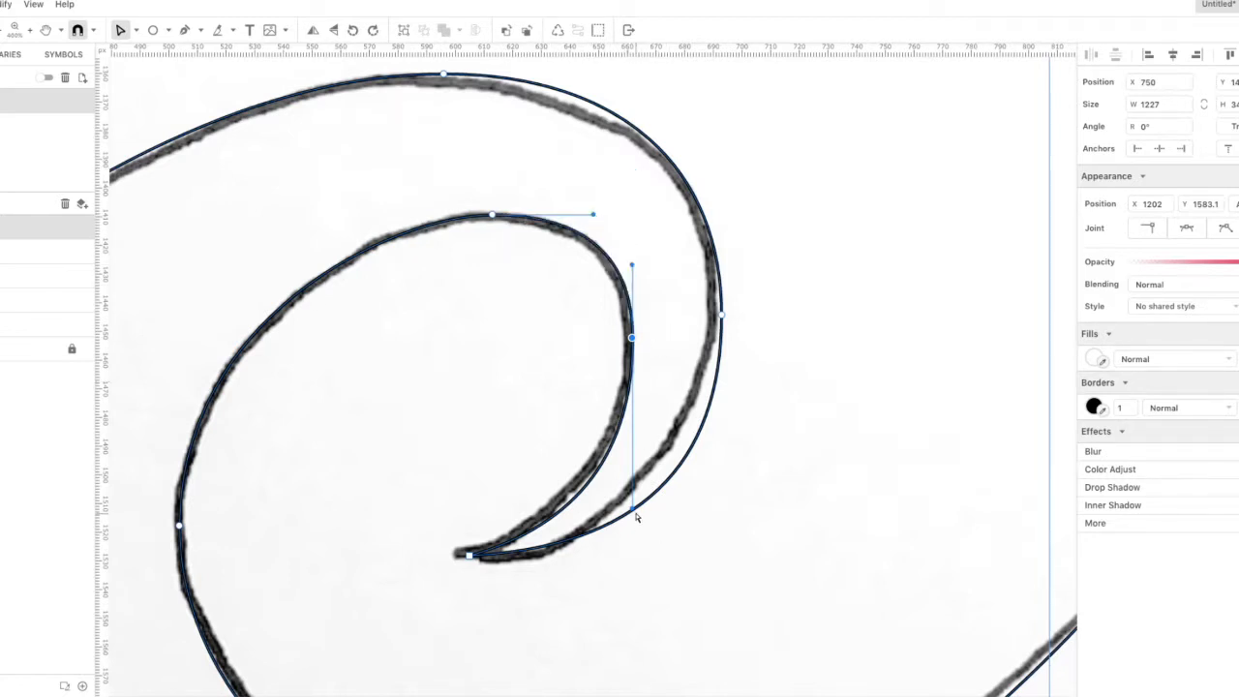
{"action": "left_click_drag", "start_coordinate": [634, 515], "coordinate": [638, 505]}
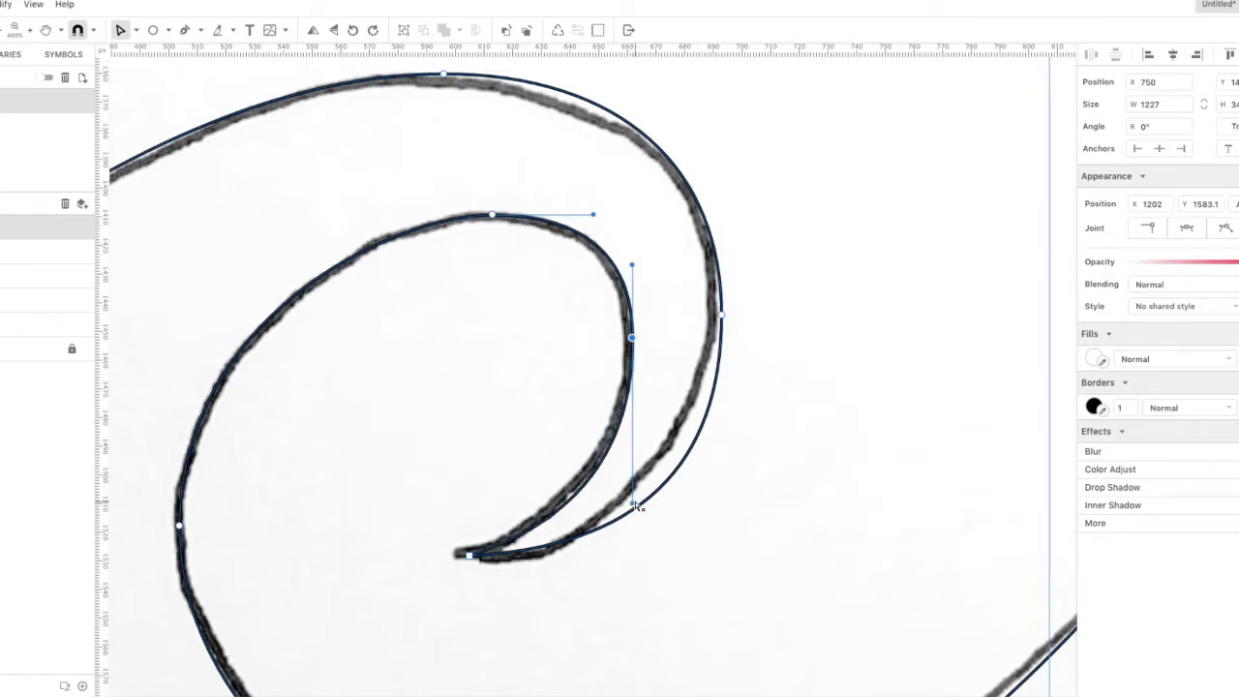
Change the first curl's tip node to a disconnected joint, shorten its inner handle and level its outer handle horizontally
{"action": "left_click", "coordinate": [472, 557]}
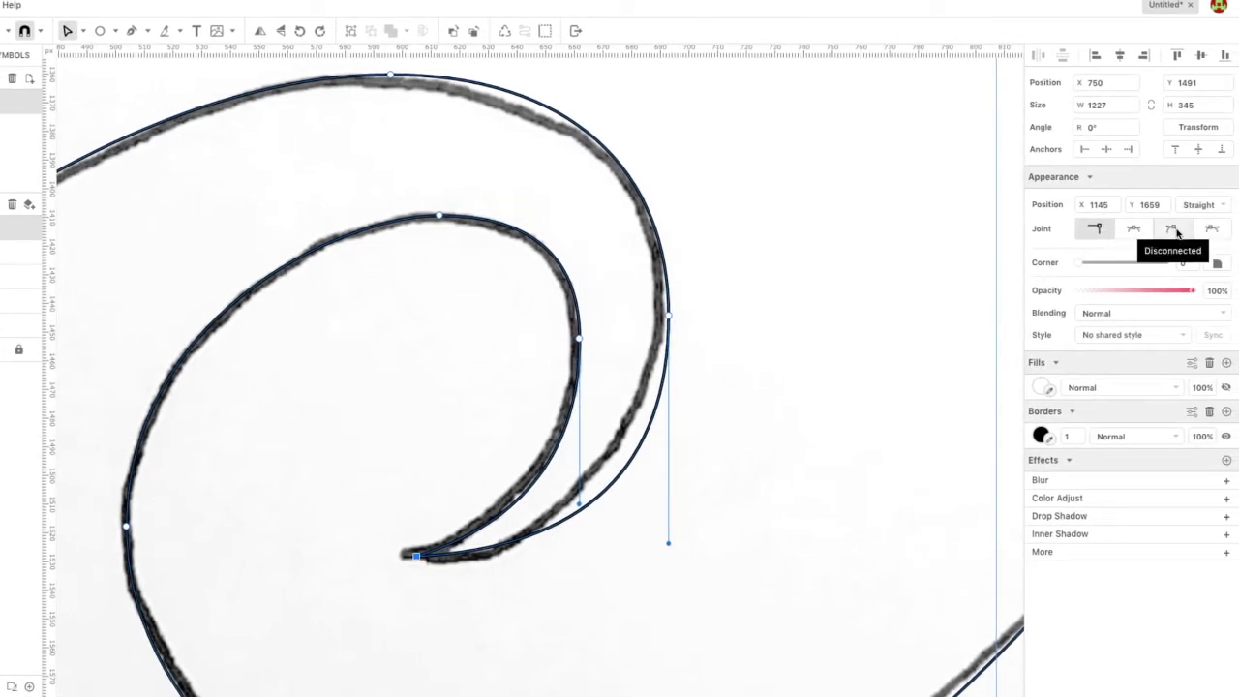
{"action": "left_click", "coordinate": [1173, 229]}
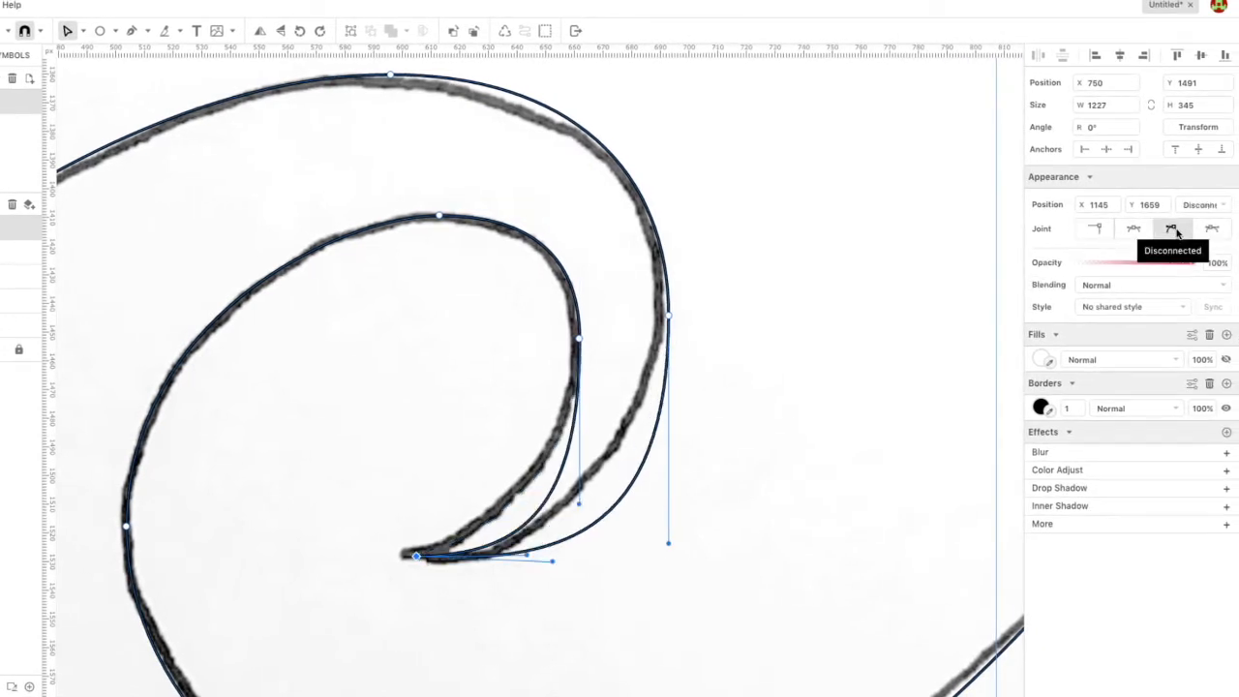
{"action": "left_click_drag", "start_coordinate": [530, 561], "coordinate": [508, 542]}
{"action": "left_click", "coordinate": [508, 549]}
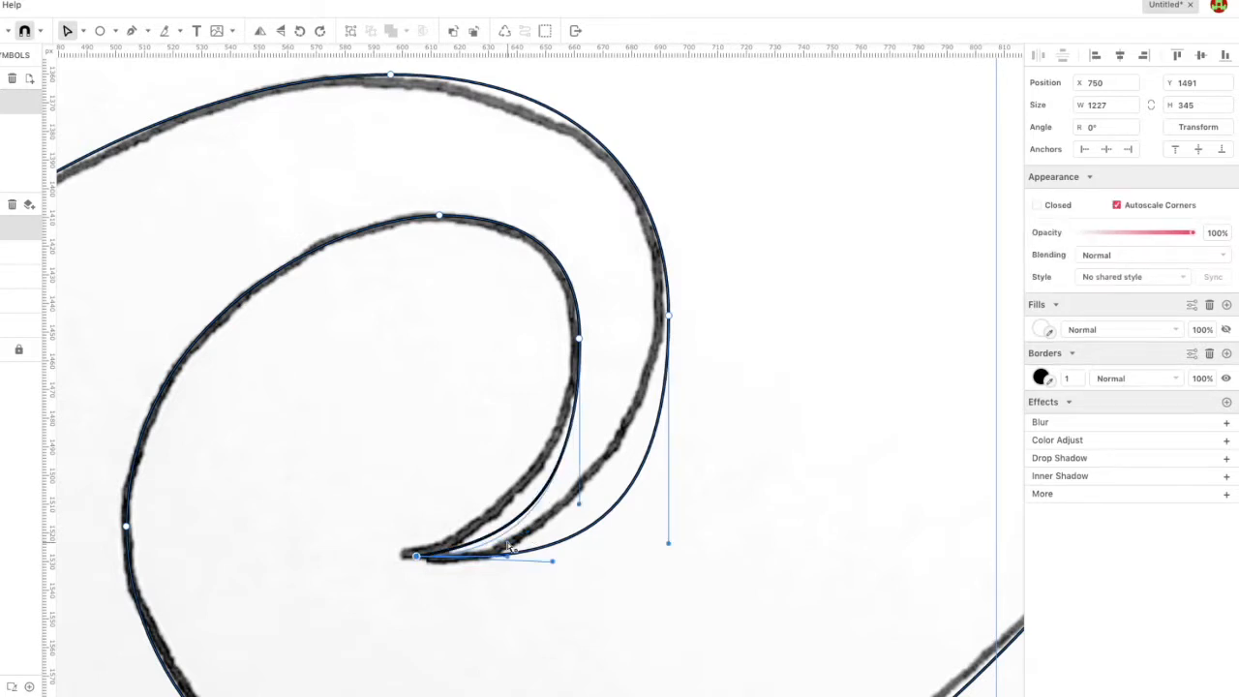
{"action": "left_click", "coordinate": [415, 558]}
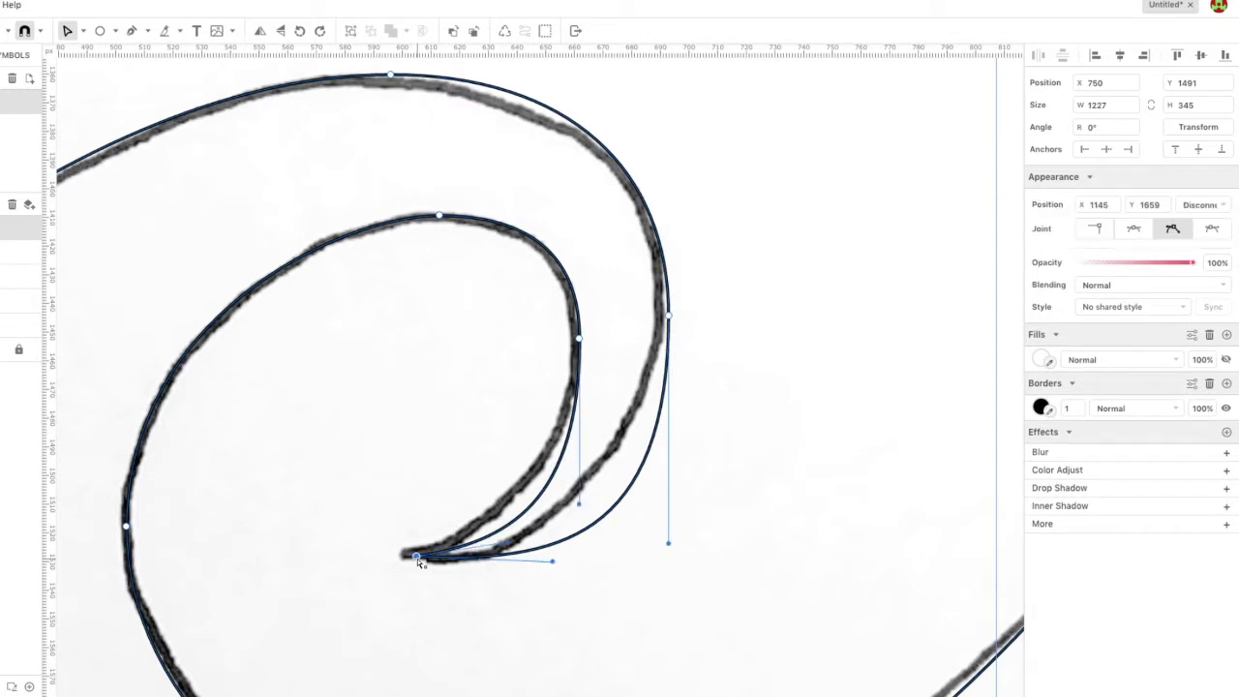
{"action": "left_click_drag", "start_coordinate": [510, 549], "coordinate": [554, 566]}
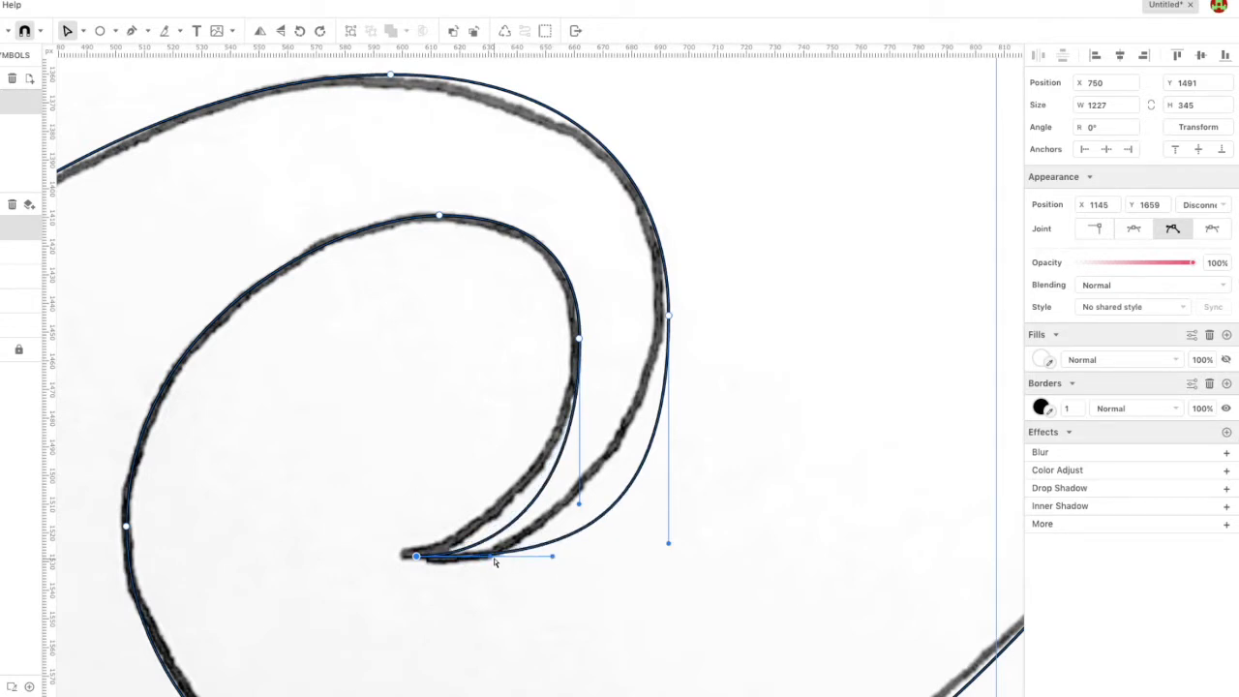
{"action": "mouse_move", "coordinate": [497, 559]}
{"action": "left_mouse_down"}
{"action": "mouse_move", "coordinate": [464, 527]}
{"action": "mouse_move", "coordinate": [484, 492]}
{"action": "mouse_move", "coordinate": [456, 513]}
{"action": "mouse_move", "coordinate": [509, 559]}
{"action": "left_mouse_up"}
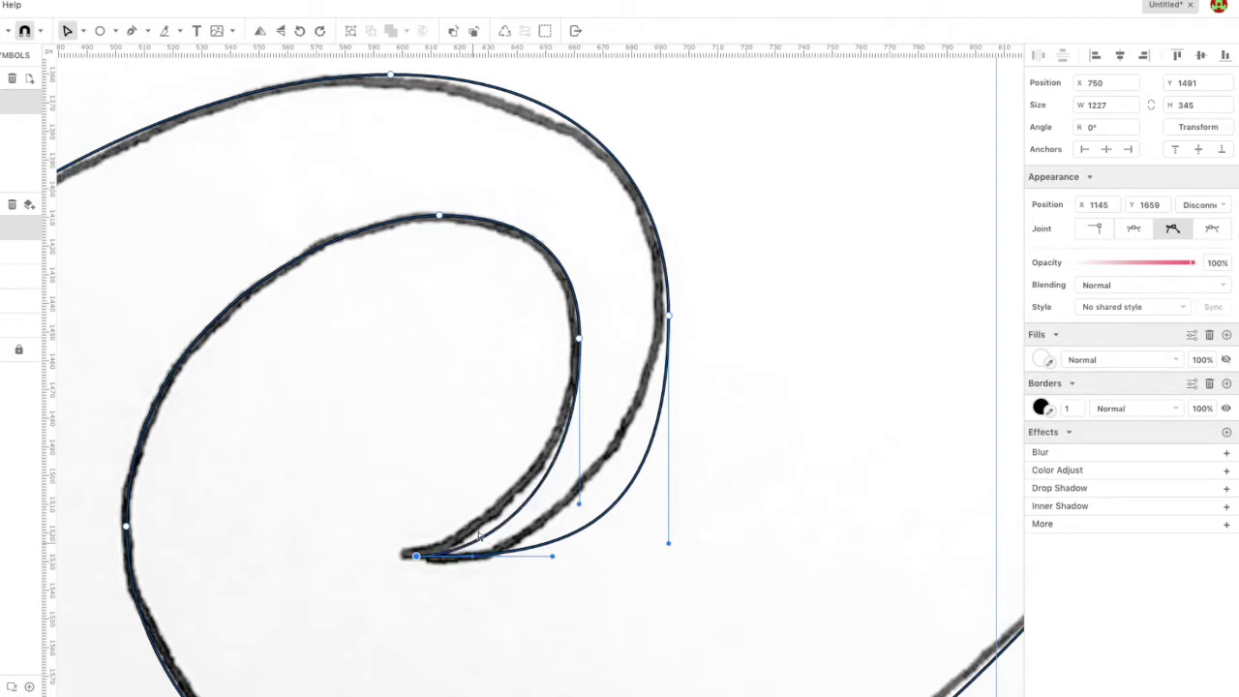
{"action": "left_click", "coordinate": [730, 447]}
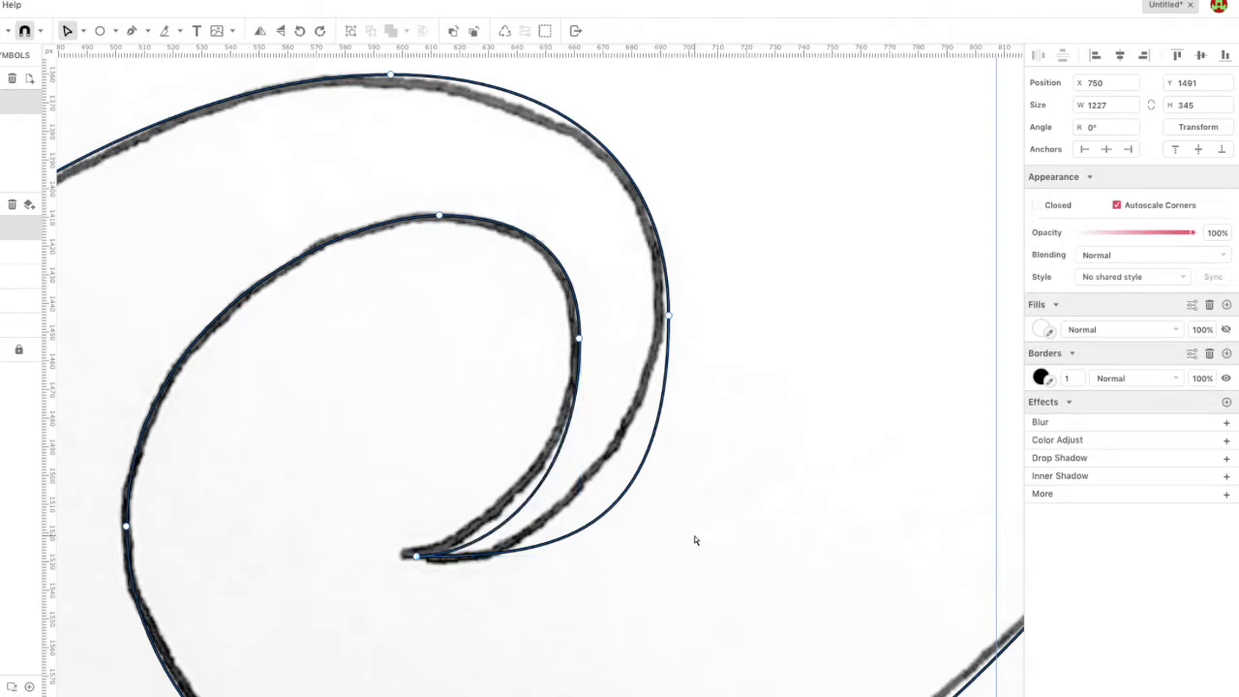
With the Pen tool, start tracing shape 5 with smooth horizontal-handled nodes at the top of its rounded bulge and at the first trough
{"action": "scroll", "coordinate": [693, 535], "scroll_direction": "down", "scroll_amount": 5}
{"action": "left_click_drag", "start_coordinate": [776, 530], "coordinate": [474, 213]}
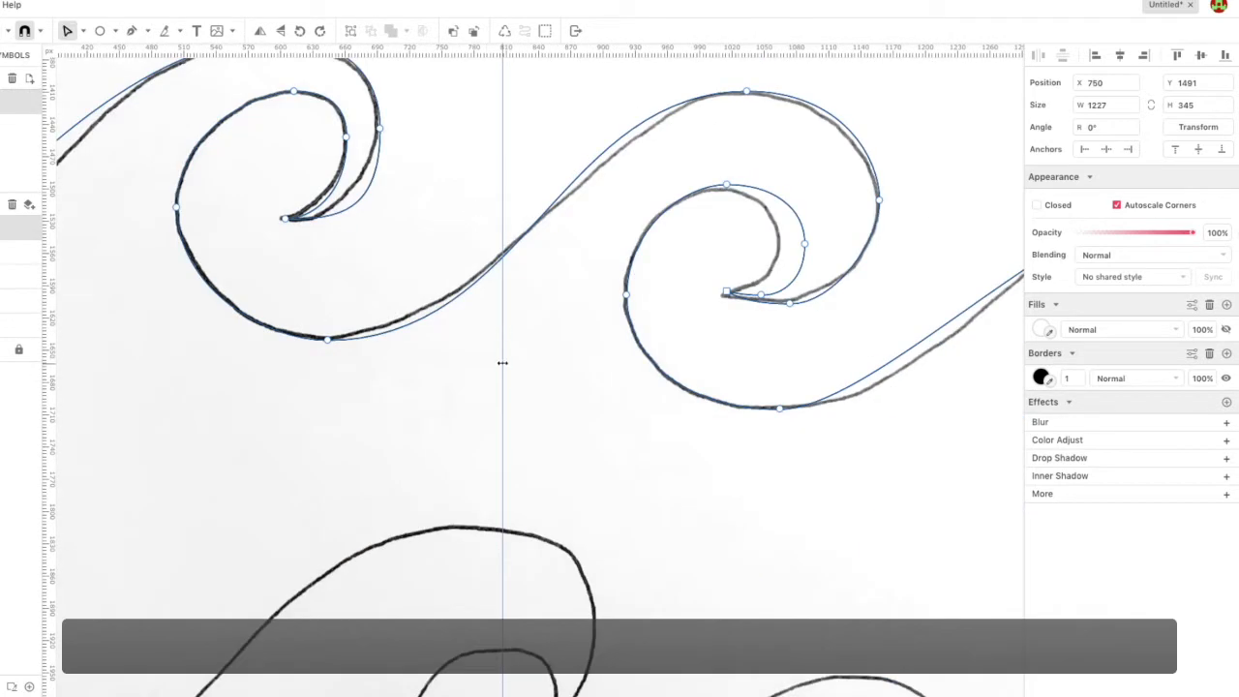
{"action": "scroll", "coordinate": [499, 365], "scroll_direction": "down", "scroll_amount": 6}
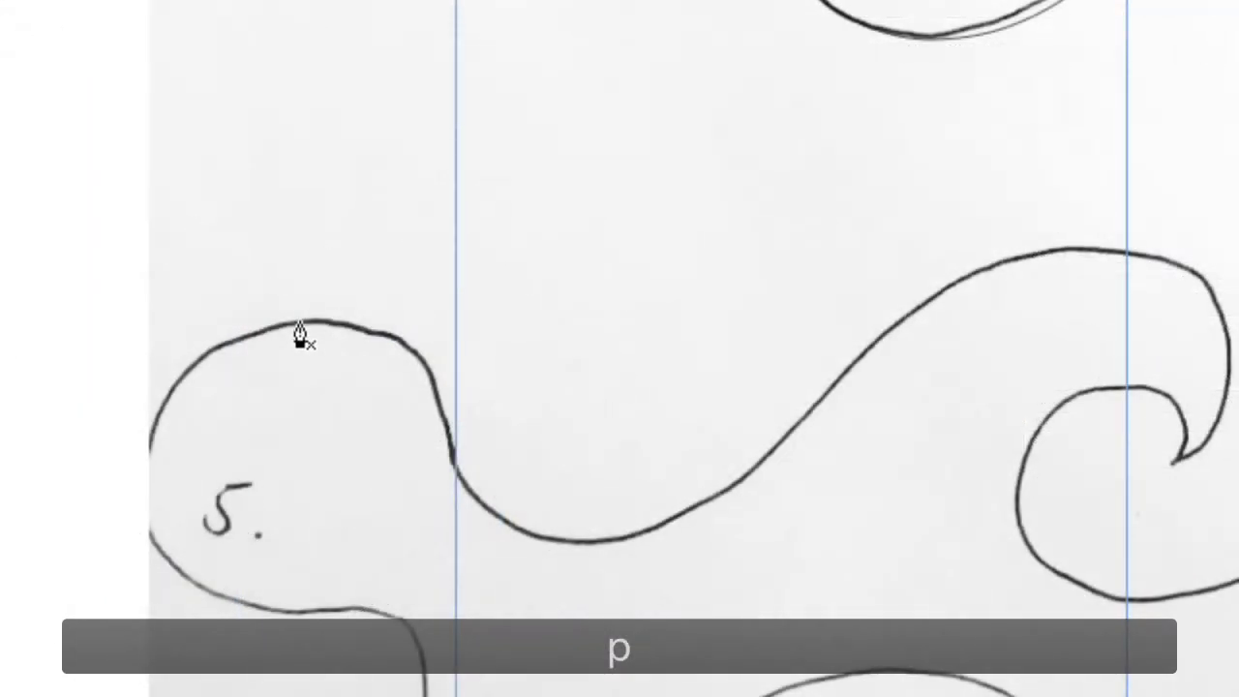
{"action": "left_click_drag", "start_coordinate": [300, 321], "coordinate": [387, 330]}
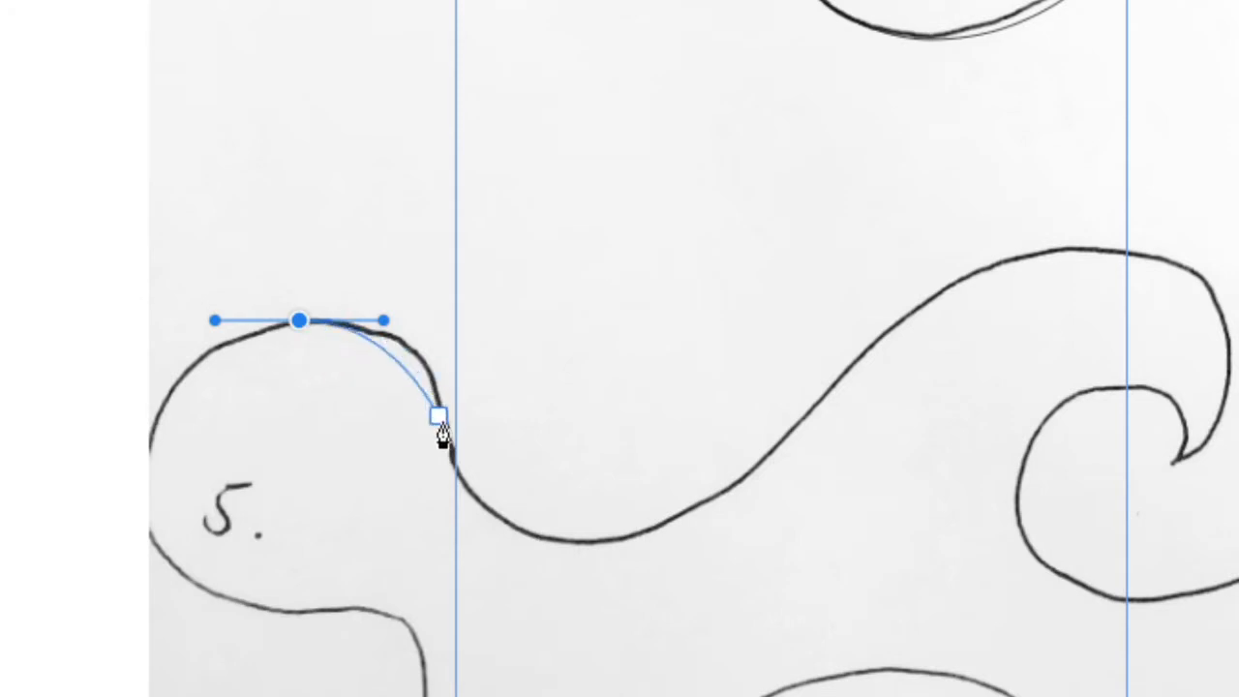
{"action": "left_click", "coordinate": [587, 542]}
{"action": "left_click_drag", "start_coordinate": [587, 542], "coordinate": [764, 539]}
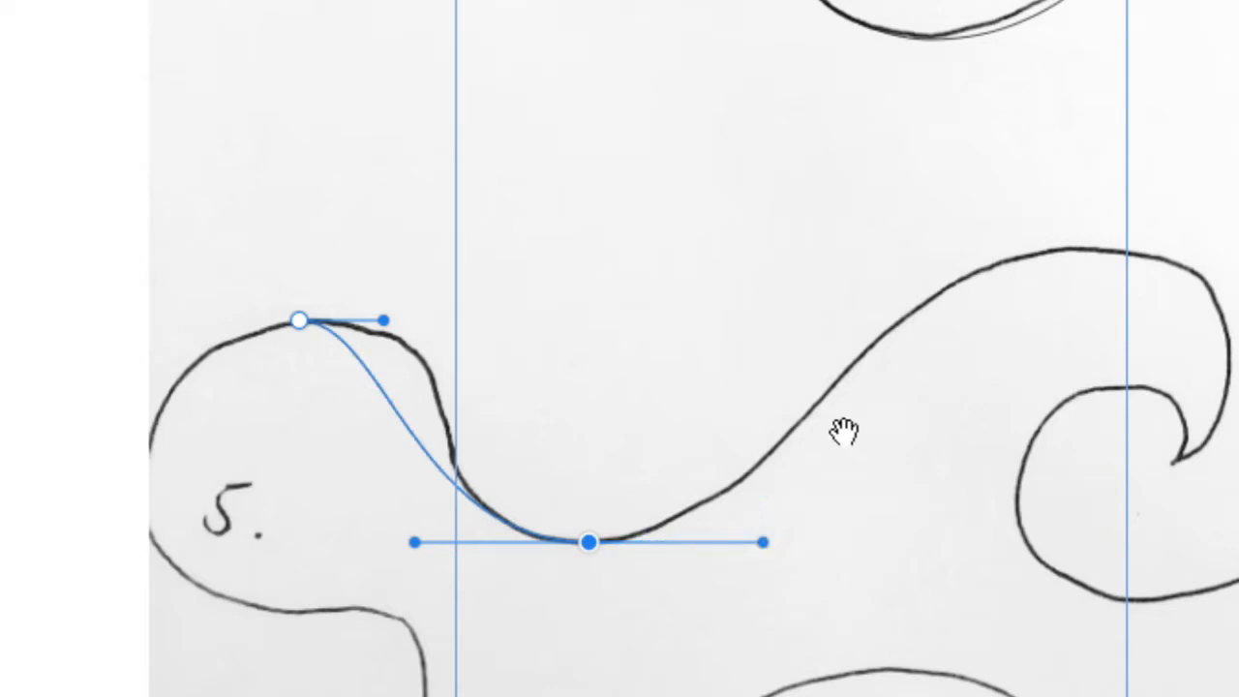
Continue shape 5 with a smooth crest node whose outgoing handle is shortened, a smooth rightmost node and a corner node at the curl's tip
{"action": "left_click_drag", "start_coordinate": [839, 429], "coordinate": [411, 425]}
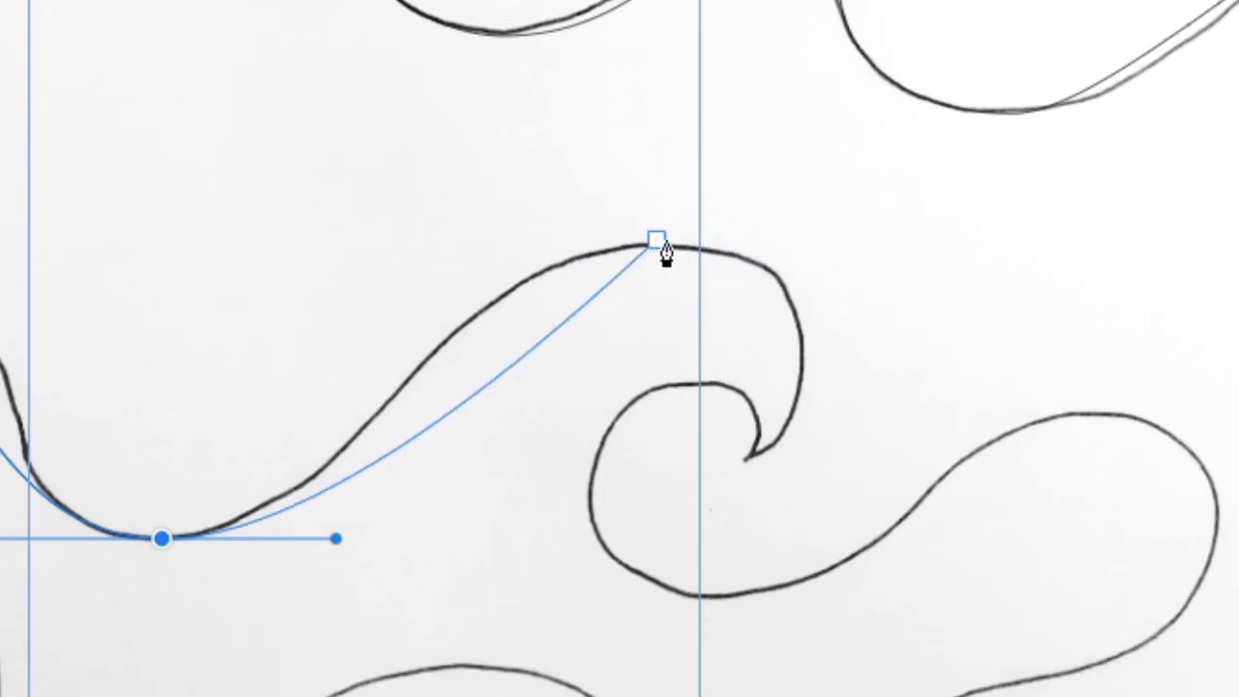
{"action": "left_click_drag", "start_coordinate": [680, 235], "coordinate": [899, 243]}
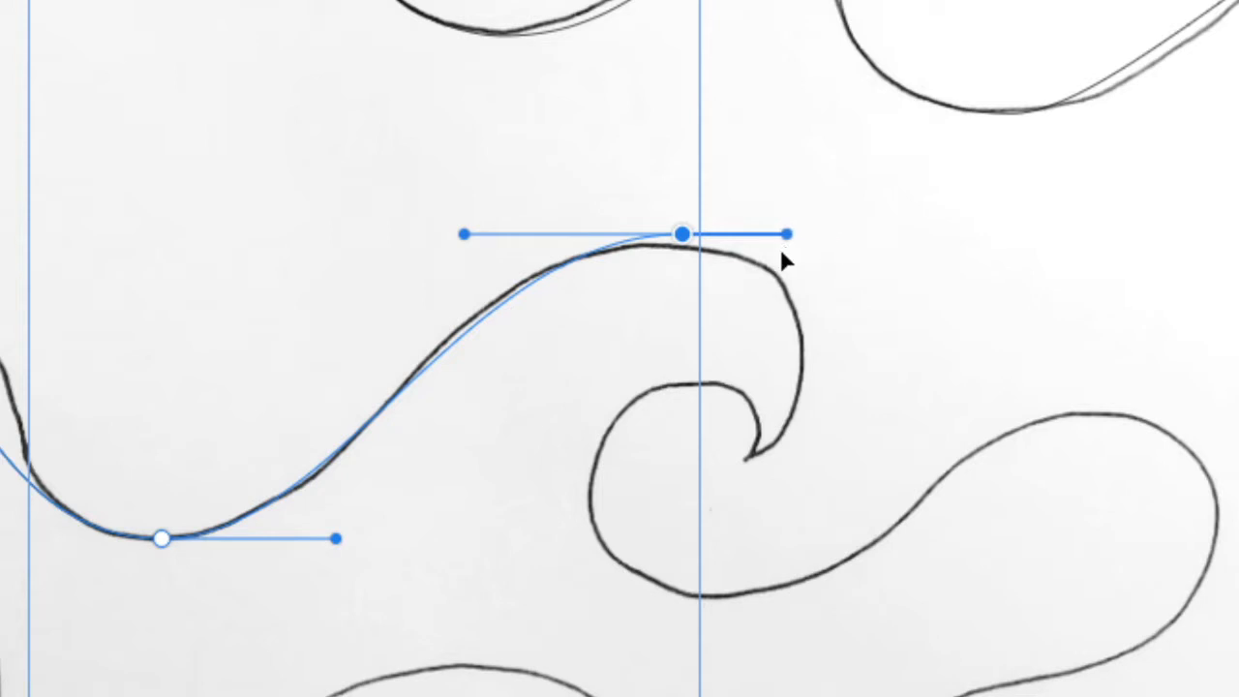
{"action": "left_click_drag", "start_coordinate": [790, 254], "coordinate": [771, 252]}
{"action": "left_click", "coordinate": [814, 351]}
{"action": "left_click_drag", "start_coordinate": [818, 366], "coordinate": [811, 411]}
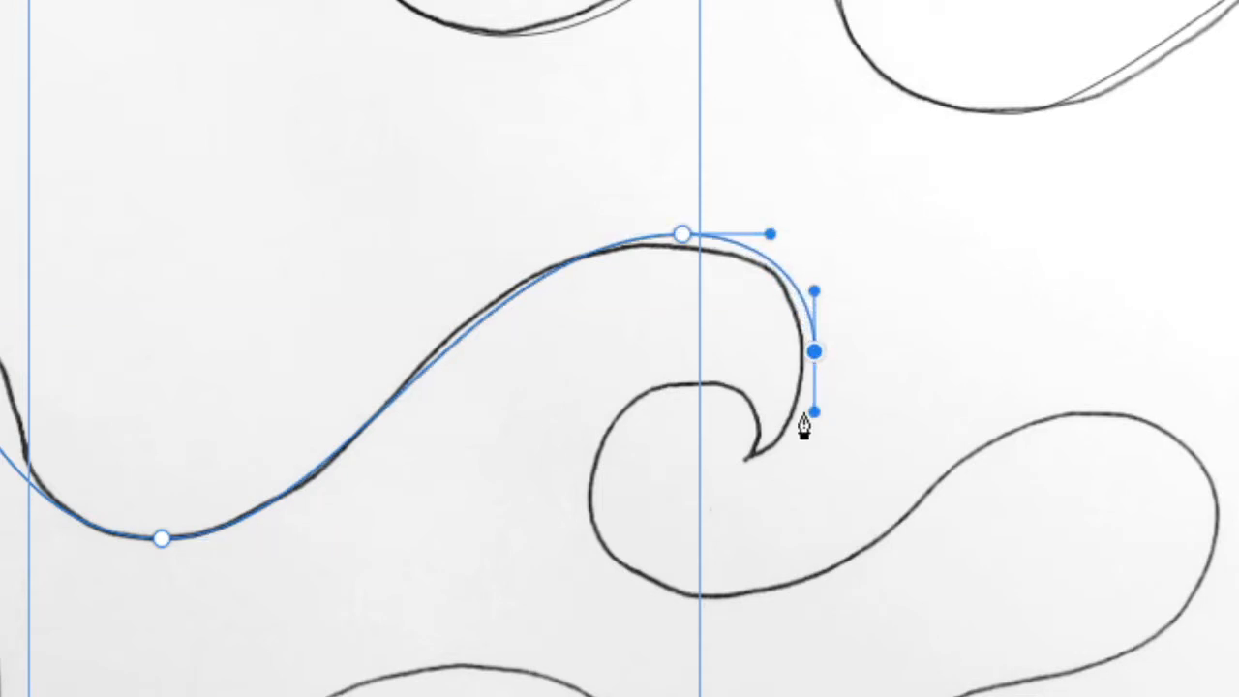
{"action": "left_click", "coordinate": [741, 467]}
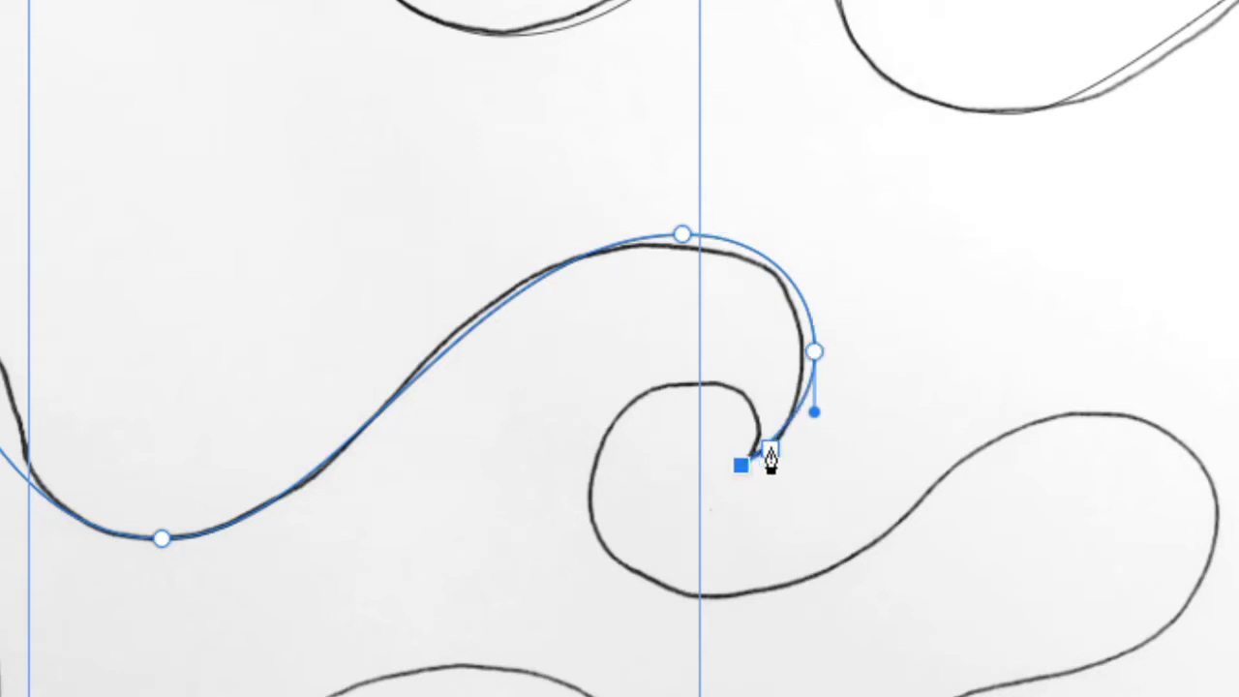
Trace shape 5's inner curl with smooth nodes at its inner right side, top, leftmost extreme and bottom
{"action": "left_click_drag", "start_coordinate": [767, 425], "coordinate": [765, 409]}
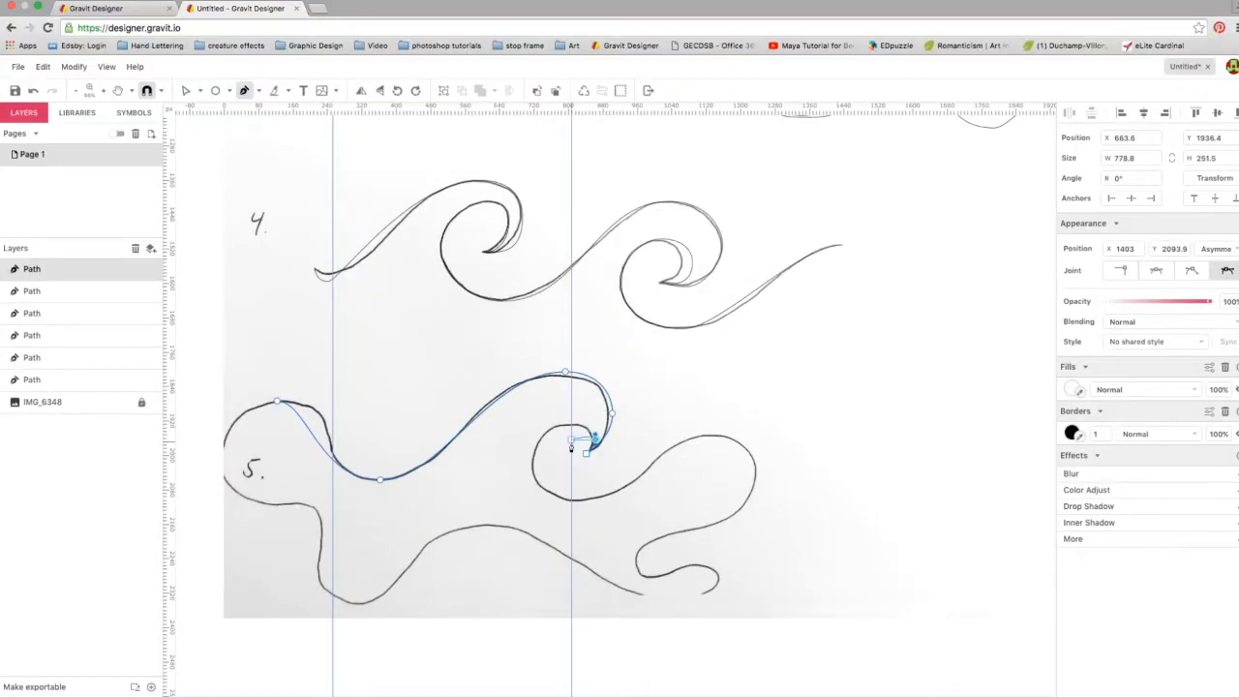
{"action": "scroll", "coordinate": [571, 445], "scroll_direction": "up", "scroll_amount": 8}
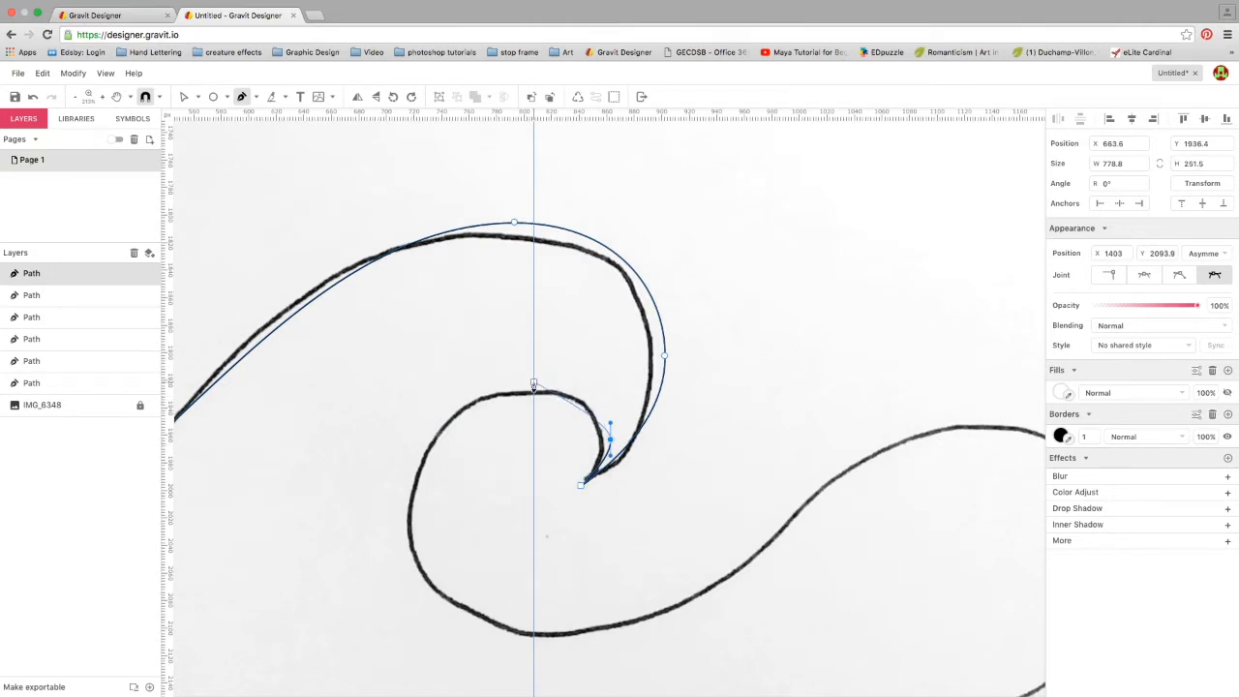
{"action": "left_click_drag", "start_coordinate": [534, 361], "coordinate": [462, 364]}
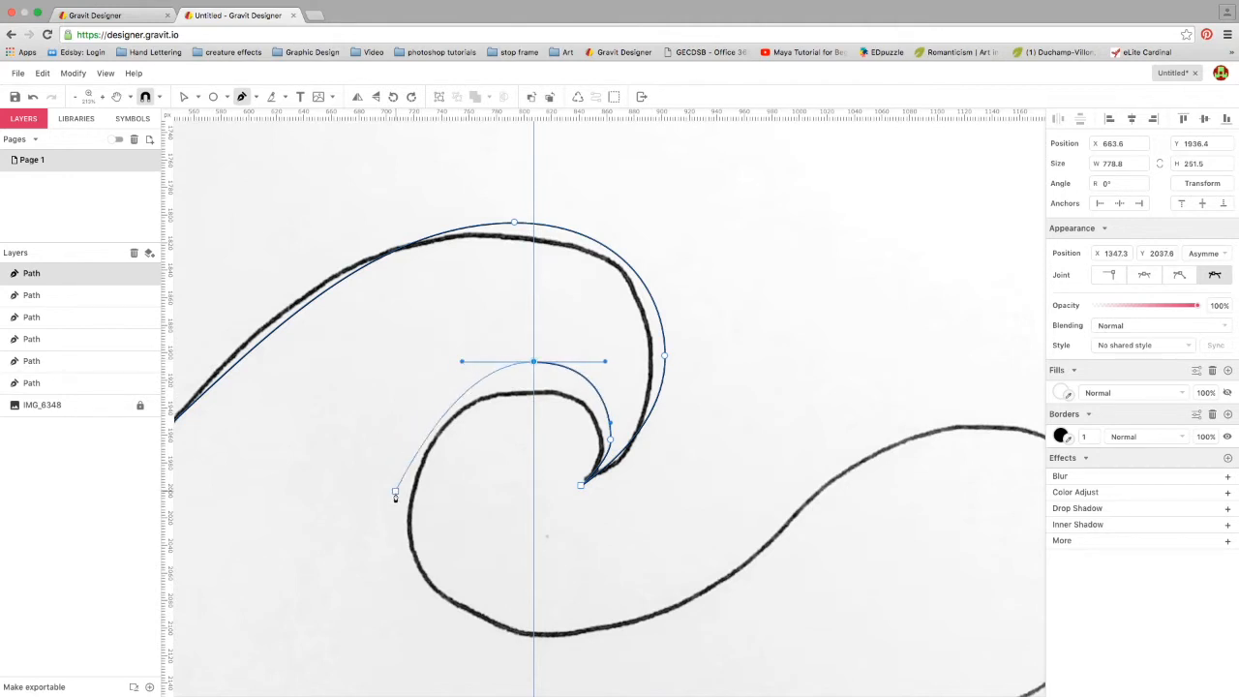
{"action": "left_click_drag", "start_coordinate": [411, 522], "coordinate": [412, 619]}
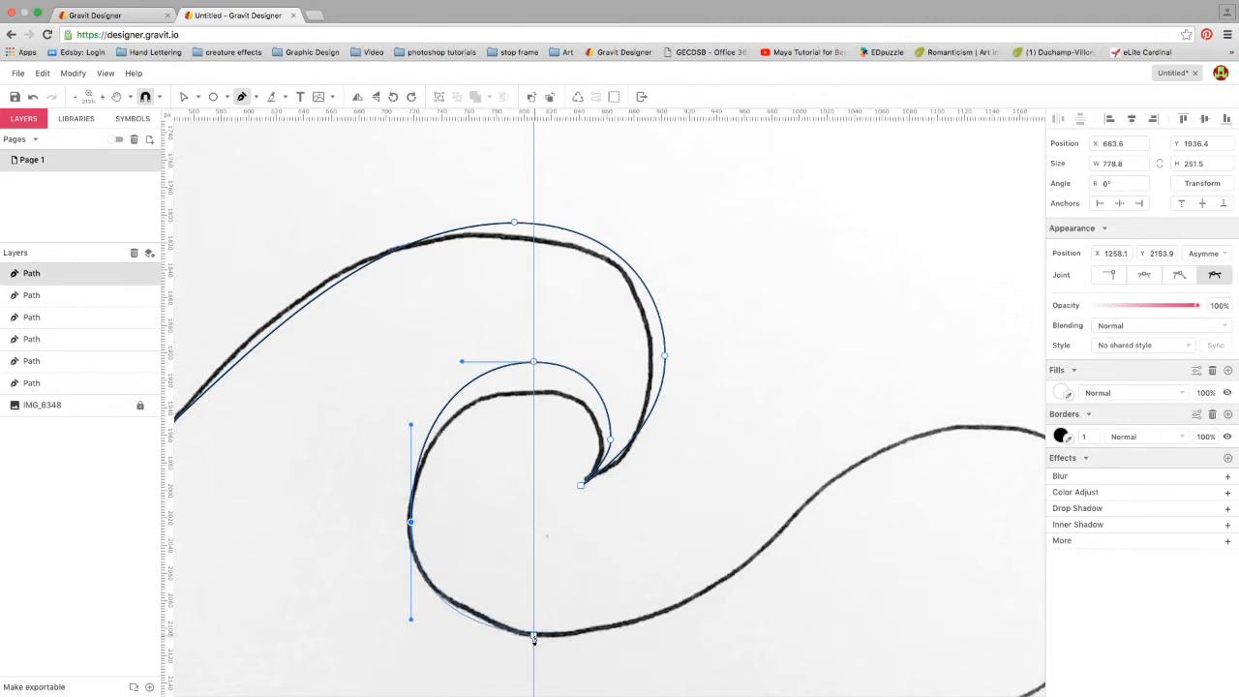
{"action": "left_click_drag", "start_coordinate": [534, 635], "coordinate": [569, 637]}
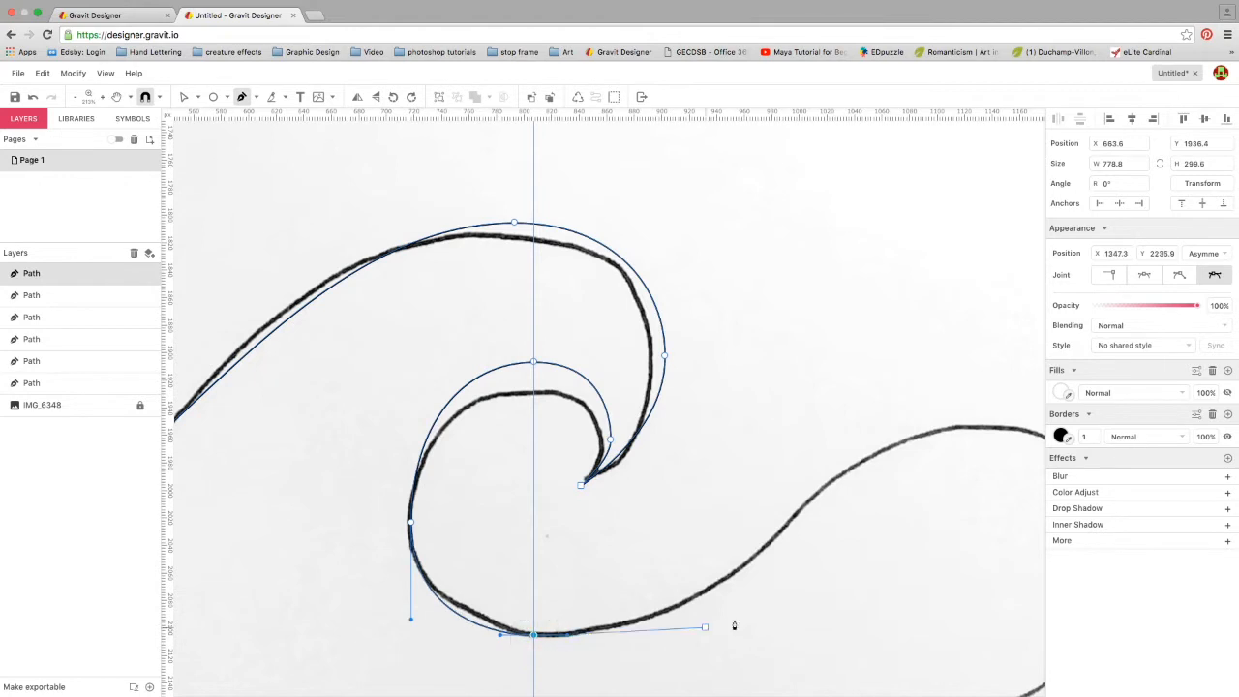
Add a smooth node at the large lobe's top with independently sized handles, plus a vertical-handled node at its rightmost extreme
{"action": "key", "text": "space"}
{"action": "left_click_drag", "start_coordinate": [908, 483], "coordinate": [610, 340]}
{"action": "left_click_drag", "start_coordinate": [694, 282], "coordinate": [852, 288]}
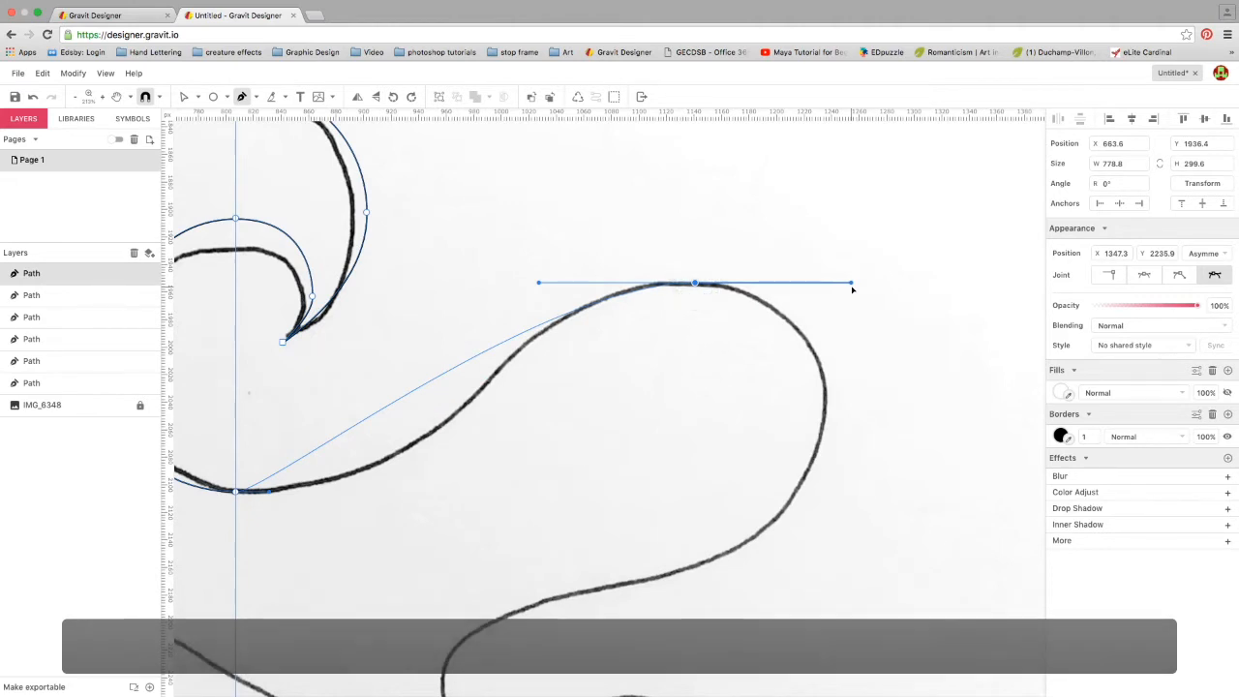
{"action": "left_click_drag", "start_coordinate": [852, 288], "coordinate": [874, 289]}
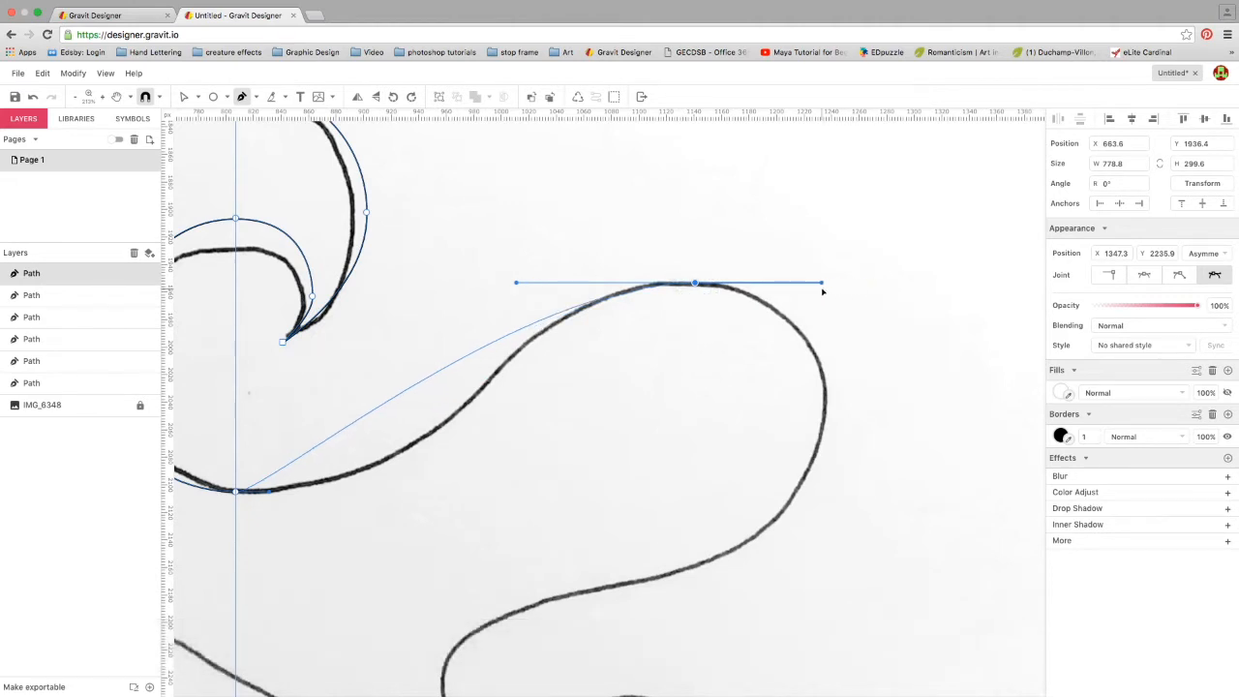
{"action": "left_click_drag", "start_coordinate": [754, 290], "coordinate": [865, 288]}
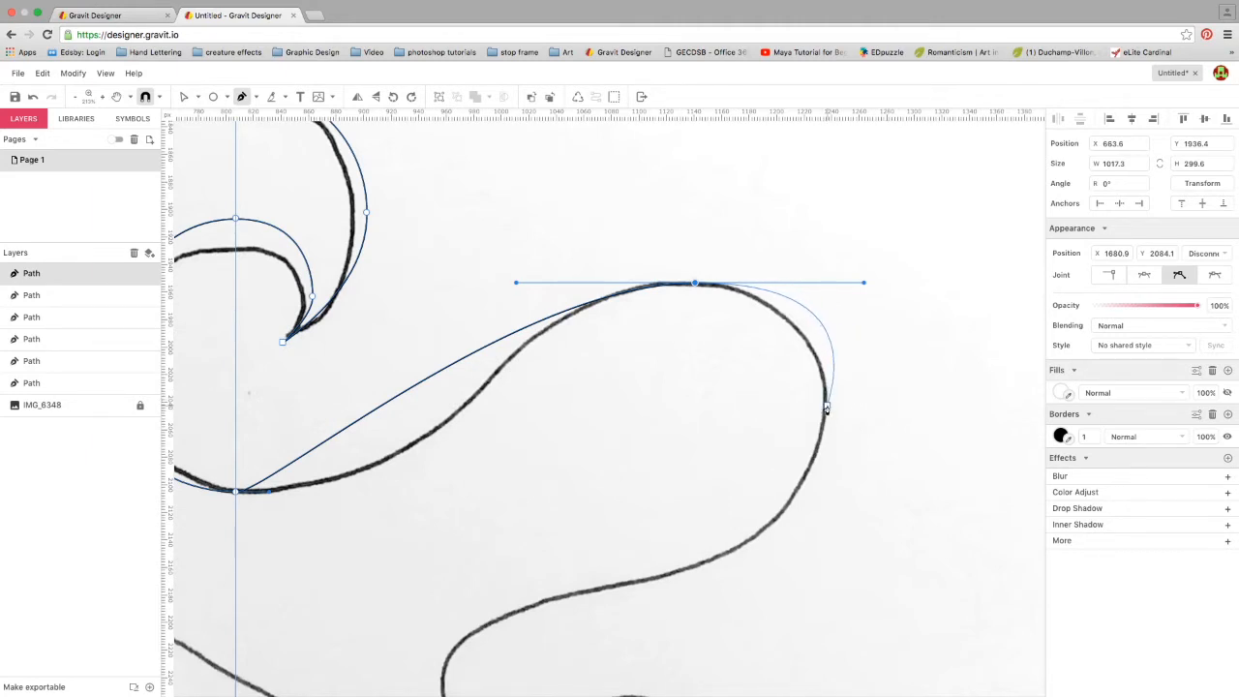
{"action": "left_click_drag", "start_coordinate": [825, 406], "coordinate": [826, 456]}
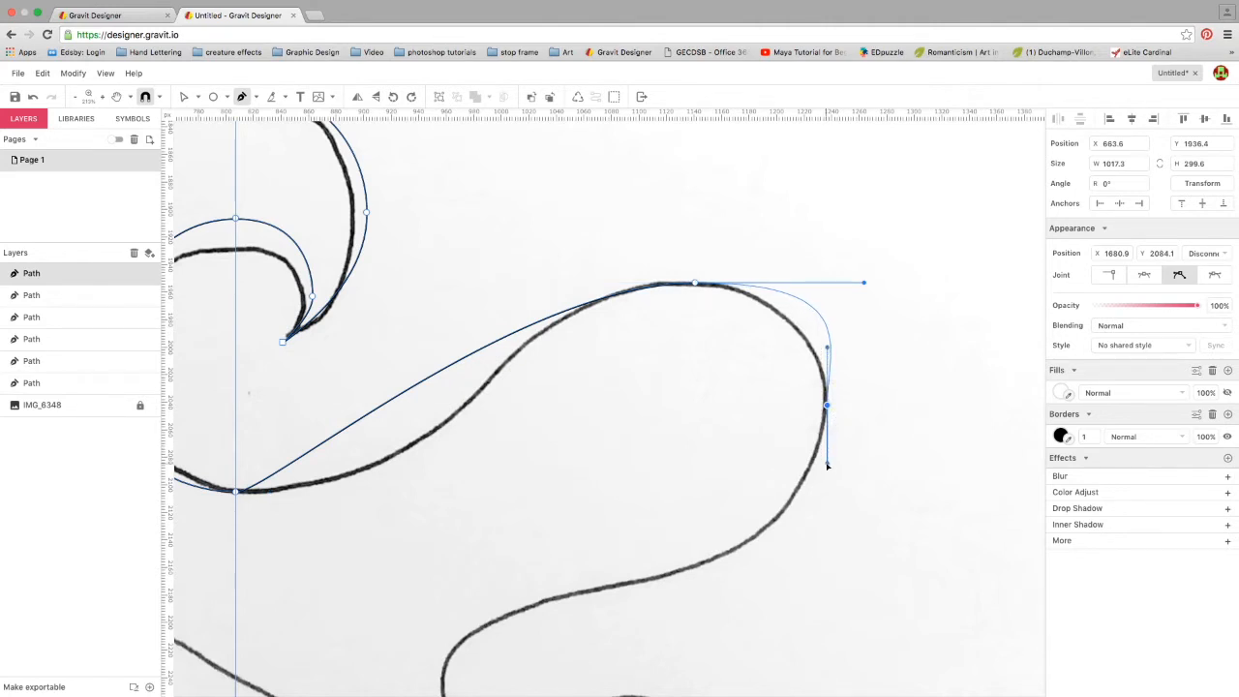
{"action": "left_click_drag", "start_coordinate": [826, 467], "coordinate": [827, 468]}
Add smooth nodes at the leftmost extreme and bottom of the bend below the lobe, and undo the stray node above it
{"action": "key", "text": "space"}
{"action": "left_click_drag", "start_coordinate": [704, 543], "coordinate": [810, 324]}
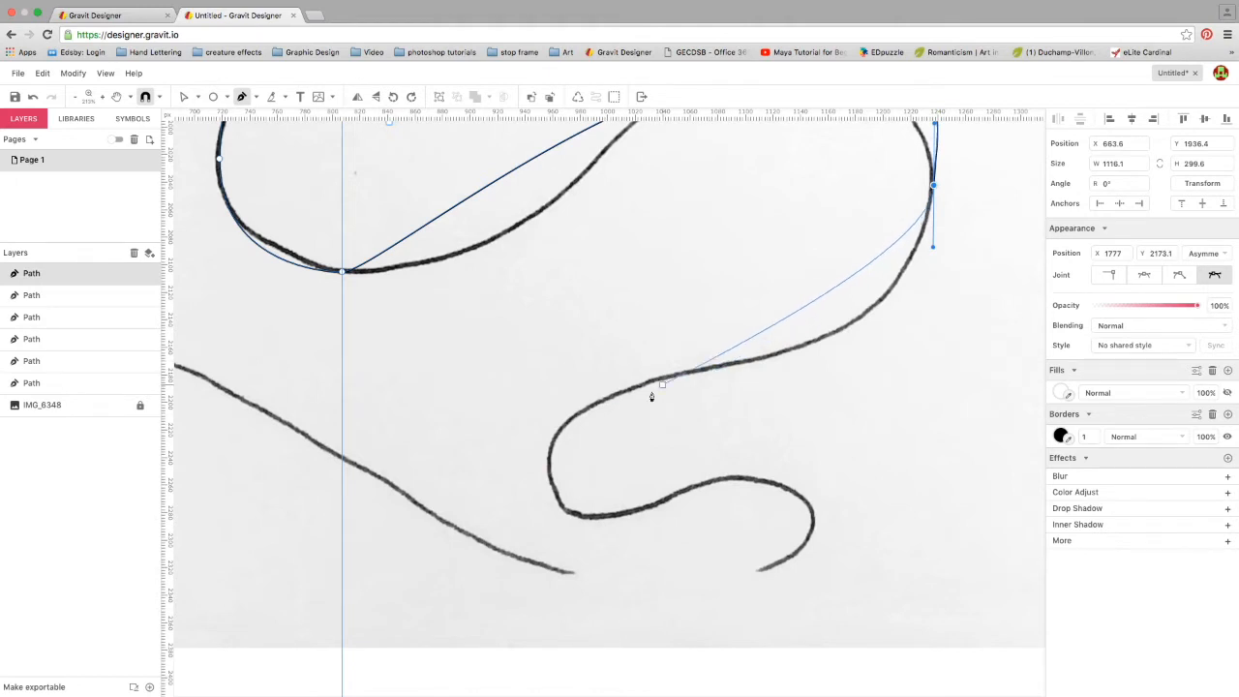
{"action": "left_click_drag", "start_coordinate": [549, 468], "coordinate": [551, 558]}
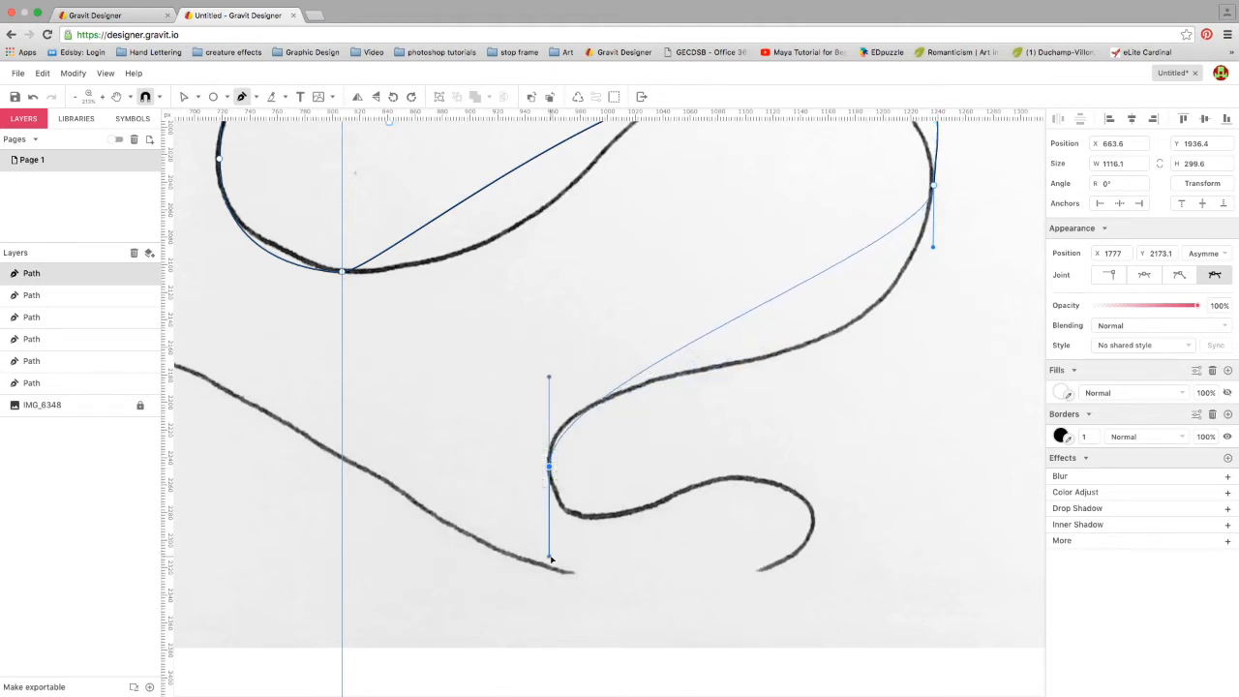
{"action": "left_click_drag", "start_coordinate": [551, 559], "coordinate": [550, 561]}
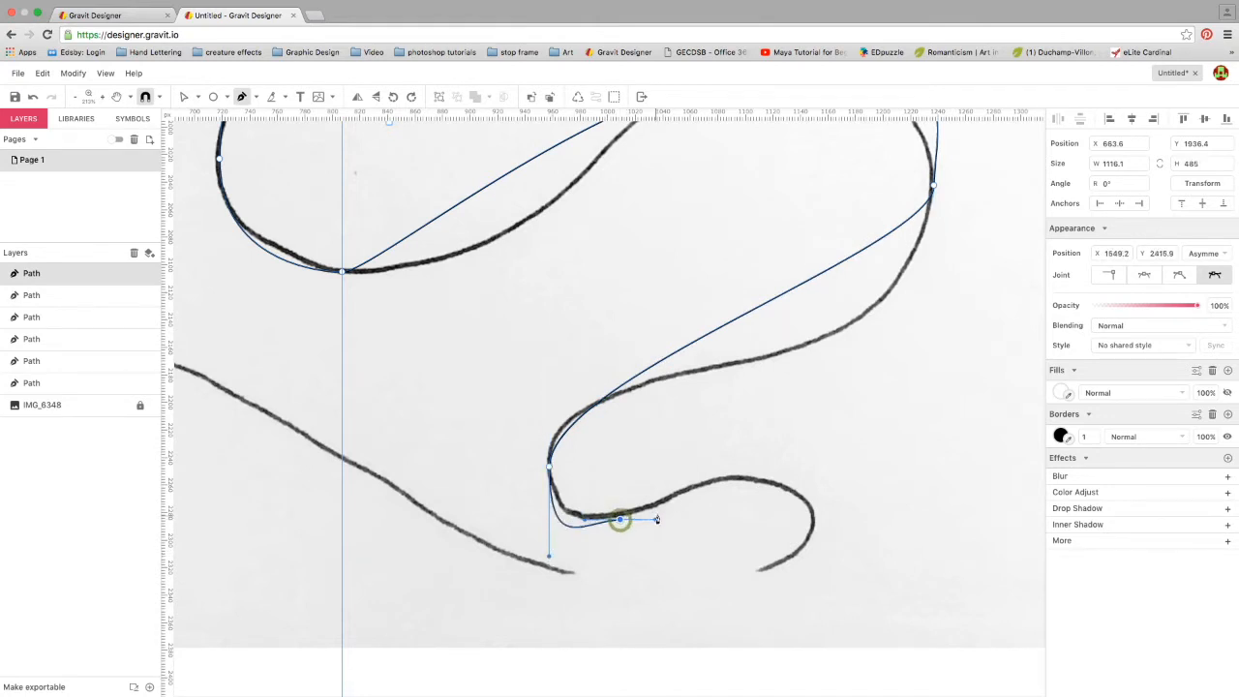
{"action": "left_click_drag", "start_coordinate": [732, 408], "coordinate": [777, 413]}
{"action": "key", "text": "super+z"}
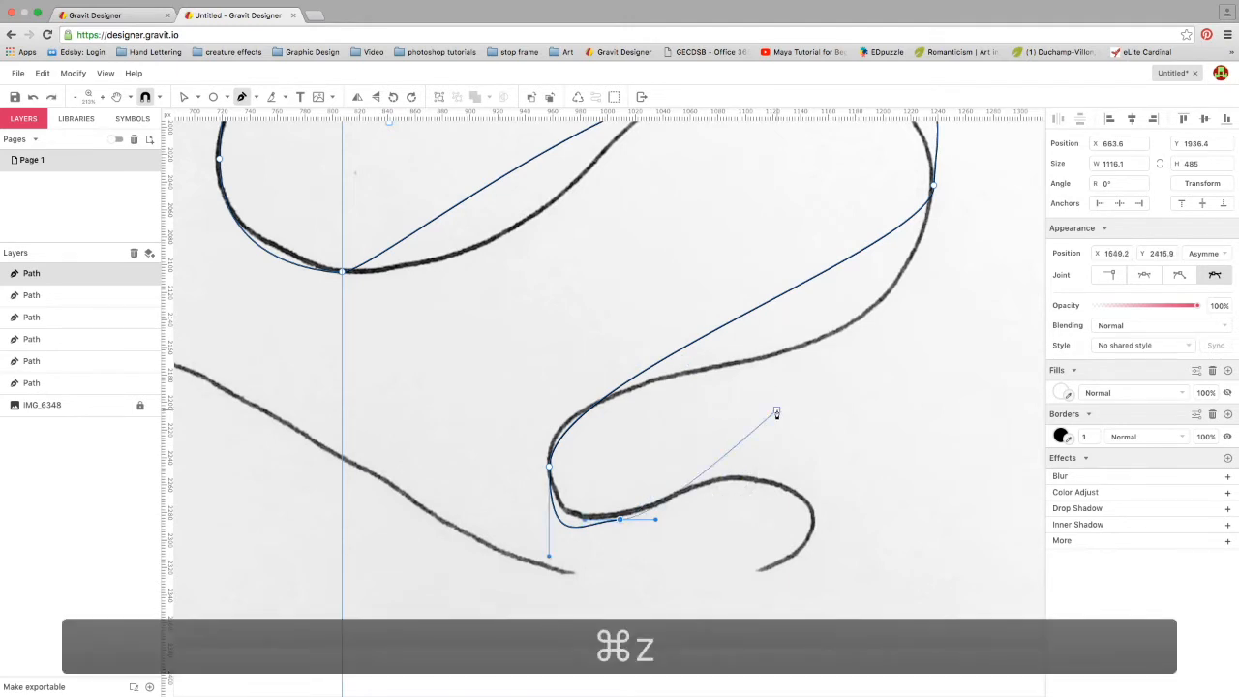
{"action": "key", "text": "super+z"}
Trace the small end hook with smooth nodes at its top and rightmost extreme, adding a horizontal-handled node below the sketch's gap
{"action": "left_click_drag", "start_coordinate": [777, 479], "coordinate": [800, 479]}
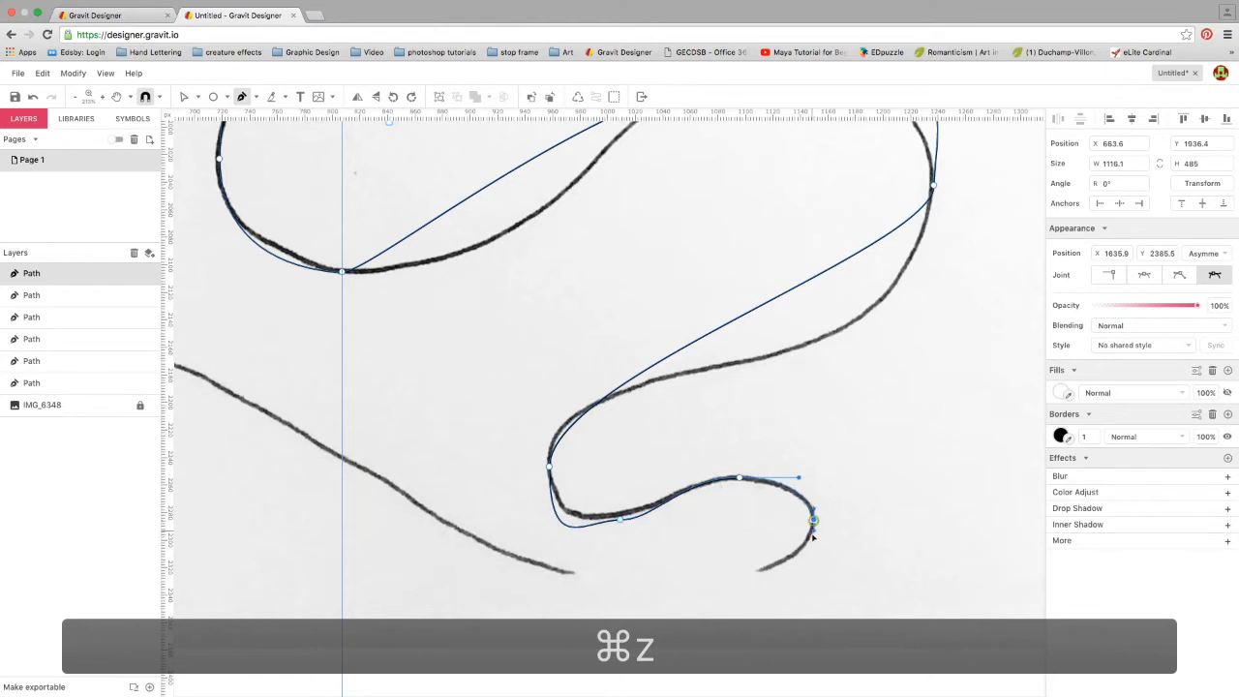
{"action": "left_click_drag", "start_coordinate": [811, 545], "coordinate": [813, 540]}
{"action": "left_click_drag", "start_coordinate": [681, 597], "coordinate": [579, 596]}
Place a node at the crest of shape 5's lower wave with long horizontal handles, making the outgoing one shorter
{"action": "key", "text": "space"}
{"action": "mouse_move", "coordinate": [440, 451]}
{"action": "left_mouse_down"}
{"action": "mouse_move", "coordinate": [889, 402]}
{"action": "mouse_move", "coordinate": [818, 393]}
{"action": "left_mouse_up"}
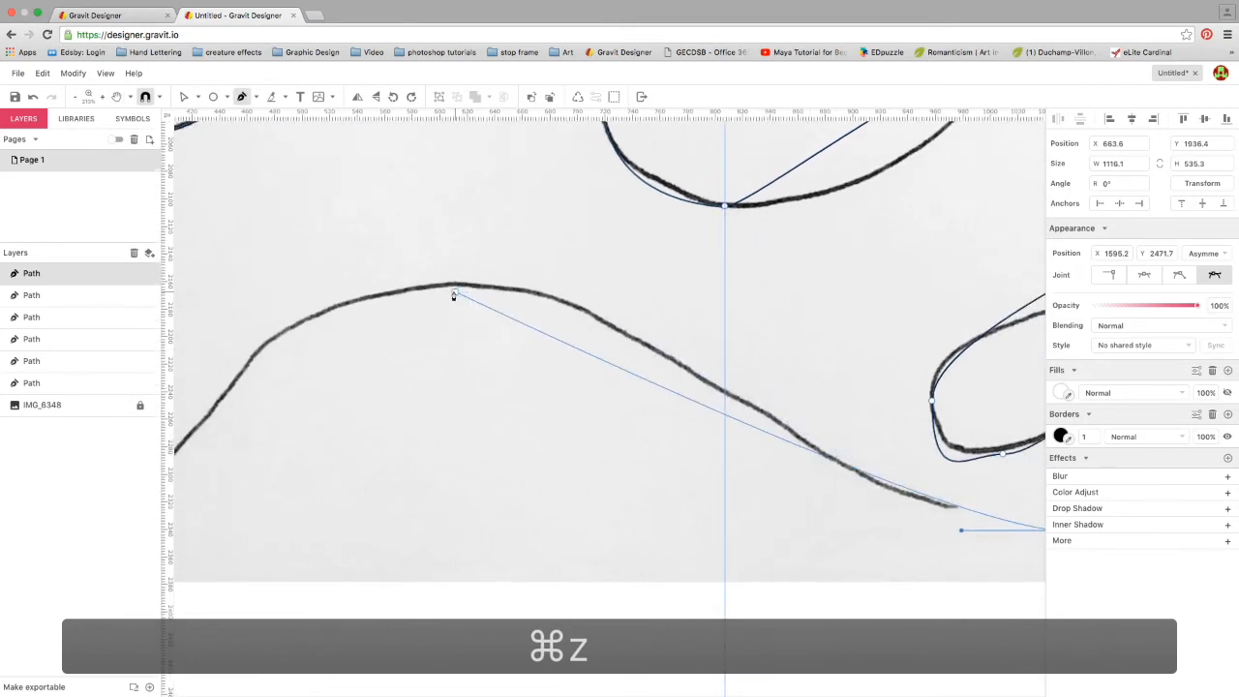
{"action": "left_click_drag", "start_coordinate": [449, 289], "coordinate": [205, 275]}
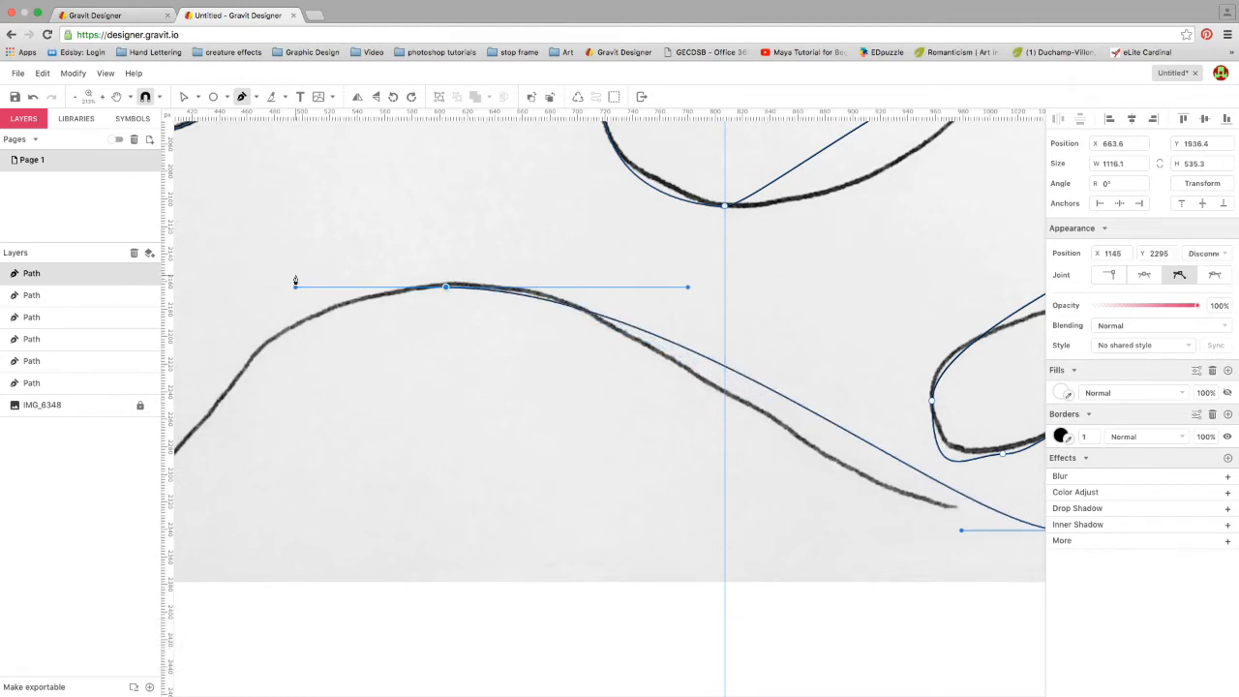
Continue shape 5's outline with horizontal-handled node at the lower trough and vertical-handled nodes at the adjoining narrow bend's left and right extremes
{"action": "scroll", "coordinate": [296, 279], "scroll_direction": "down", "scroll_amount": 5}
{"action": "left_click_drag", "start_coordinate": [303, 246], "coordinate": [680, 338]}
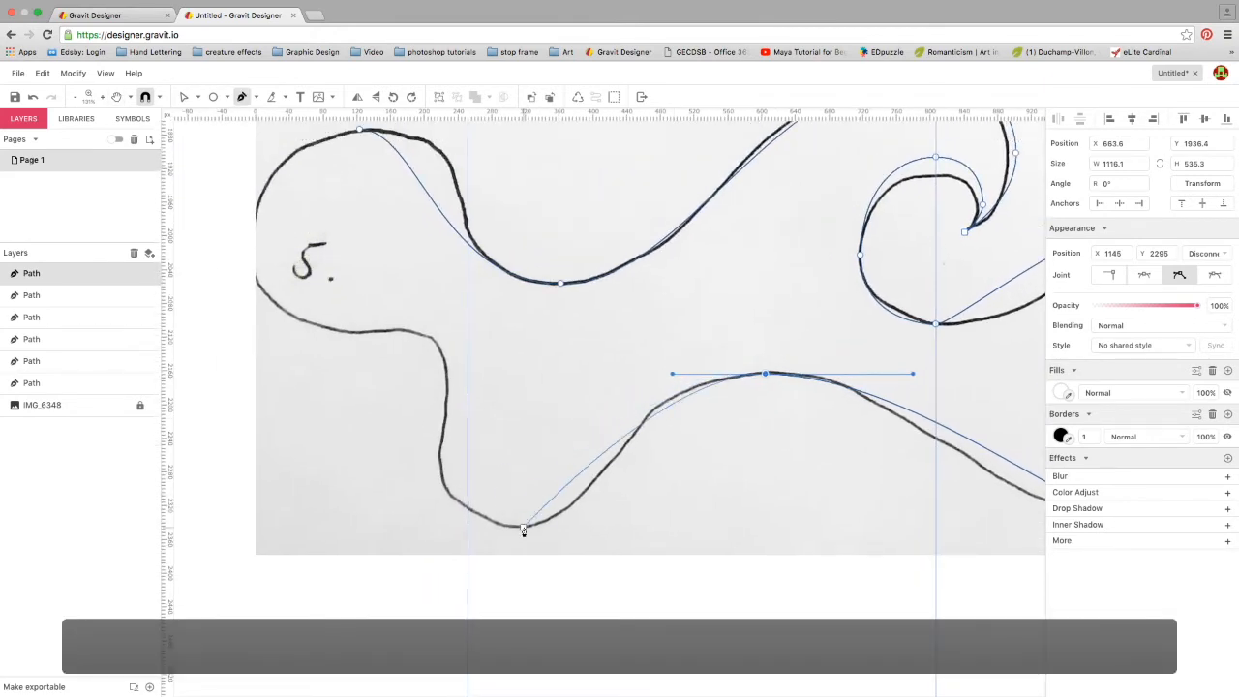
{"action": "left_click_drag", "start_coordinate": [509, 527], "coordinate": [372, 533]}
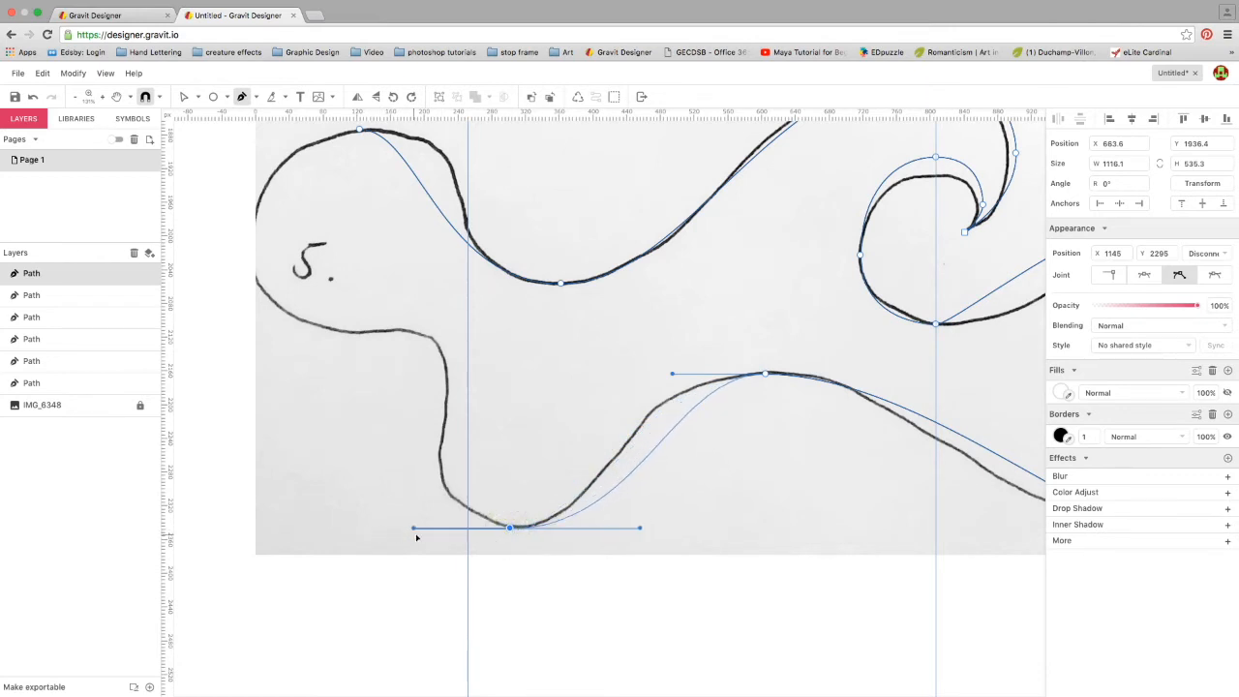
{"action": "left_click_drag", "start_coordinate": [449, 530], "coordinate": [448, 528]}
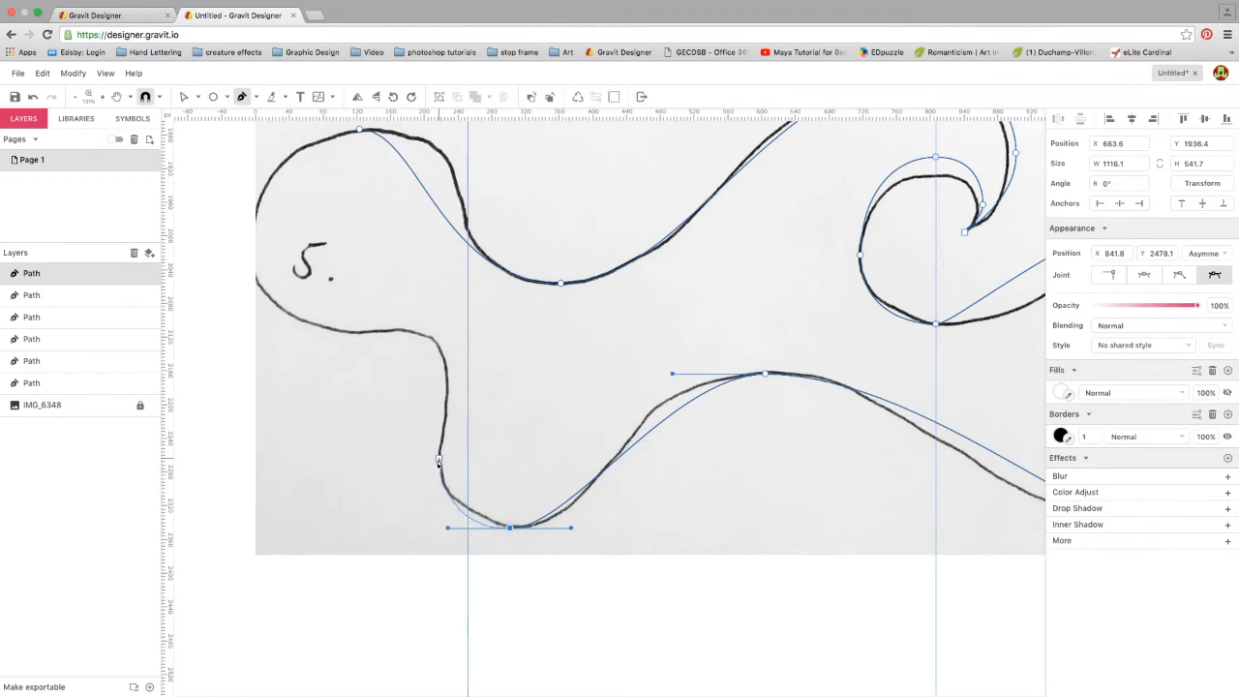
{"action": "left_click_drag", "start_coordinate": [438, 442], "coordinate": [457, 385]}
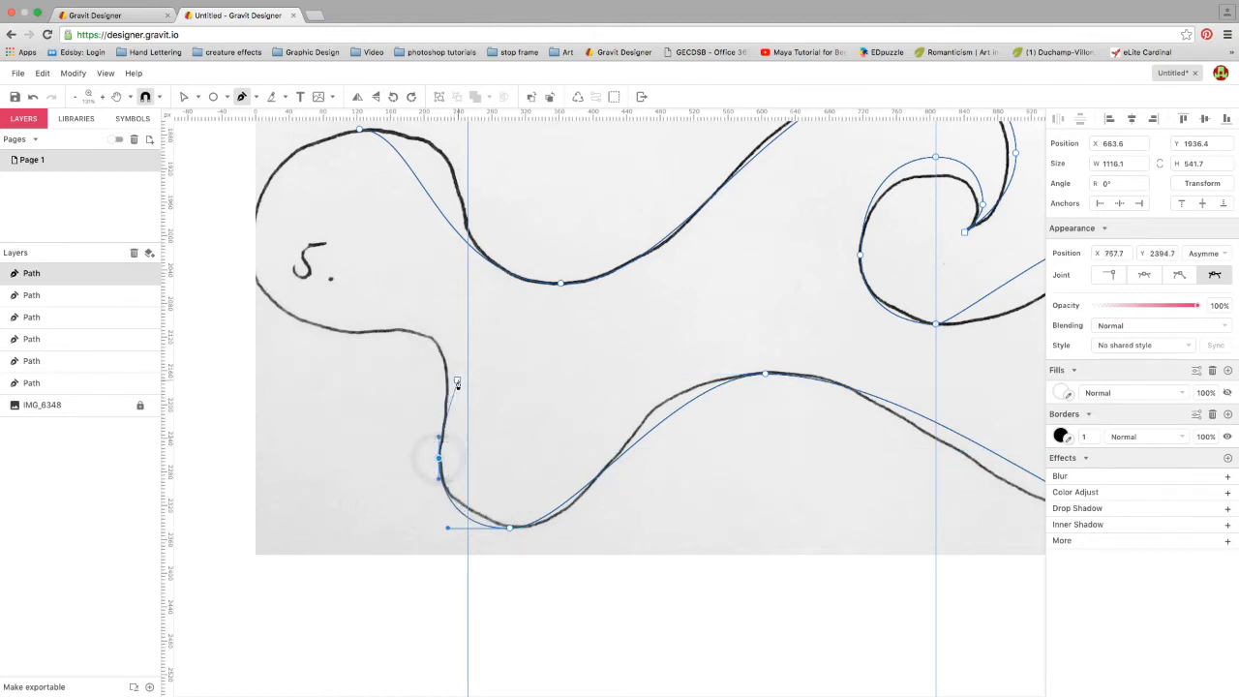
{"action": "left_click_drag", "start_coordinate": [461, 333], "coordinate": [455, 355]}
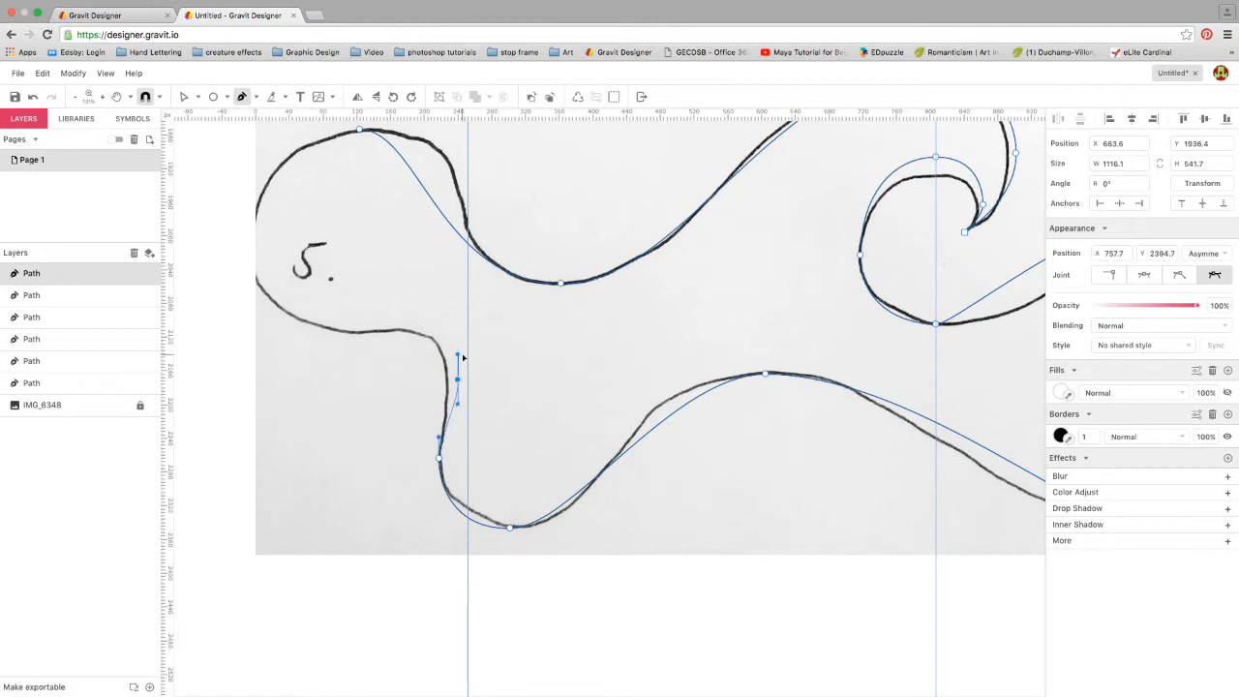
Add smooth nodes at the narrow bend's top and the round lobe's bottom and leftmost extreme, closing the path at the lobe's top node
{"action": "left_click", "coordinate": [404, 326]}
{"action": "left_click", "coordinate": [321, 337]}
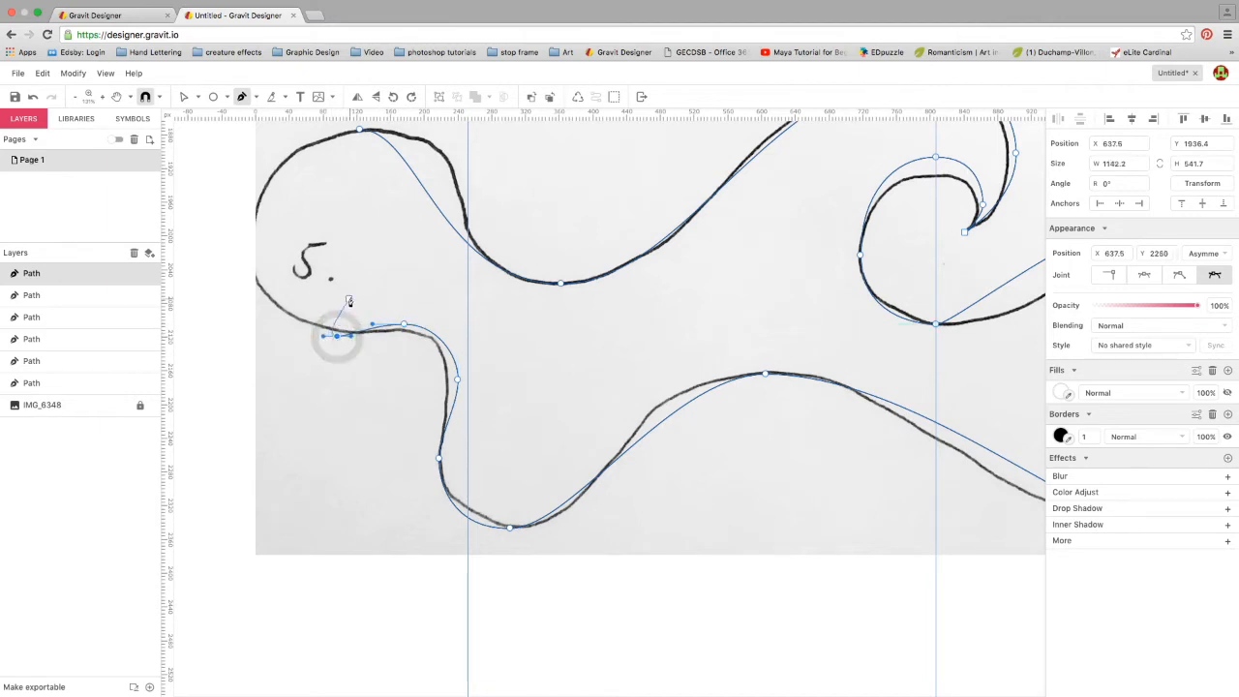
{"action": "key", "text": "space"}
{"action": "left_click_drag", "start_coordinate": [373, 290], "coordinate": [422, 310]}
{"action": "left_click_drag", "start_coordinate": [287, 259], "coordinate": [283, 198]}
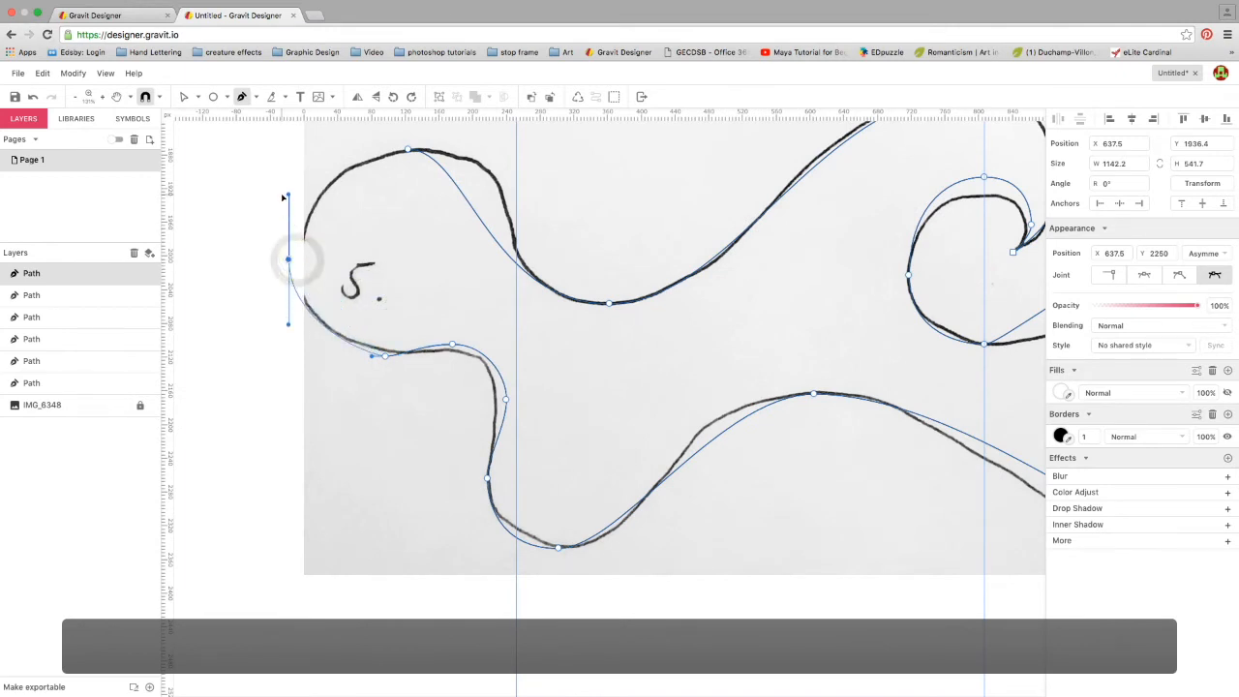
{"action": "left_click", "coordinate": [409, 151]}
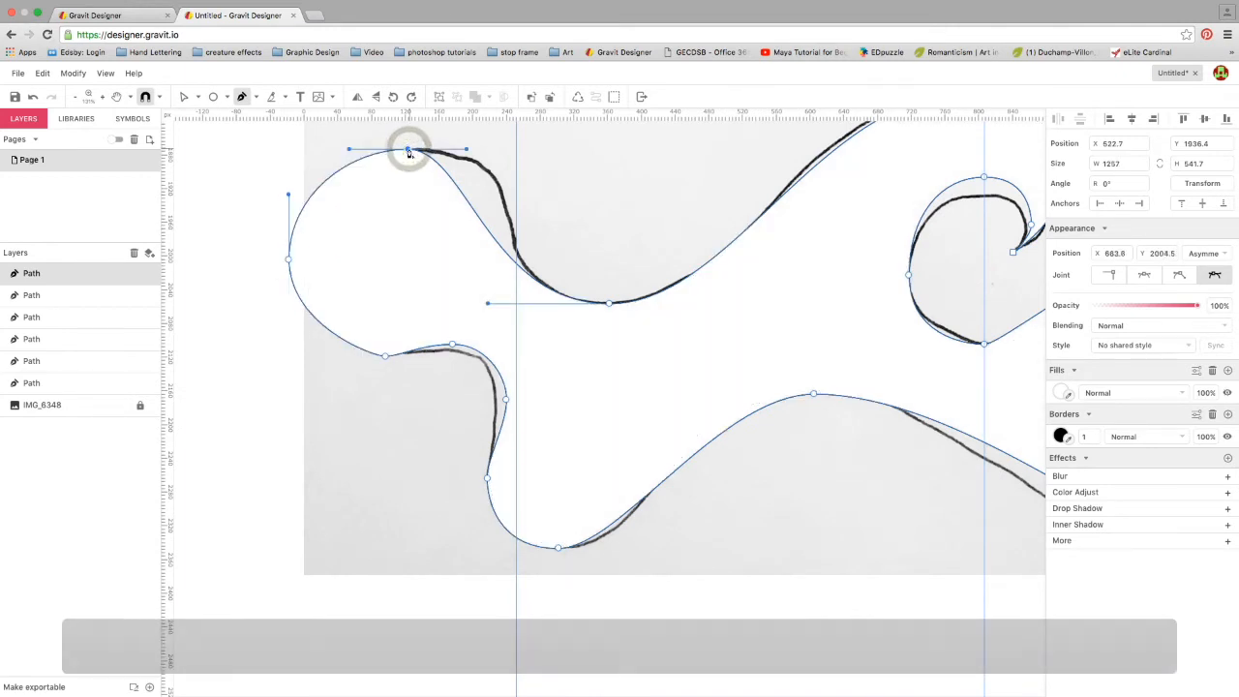
With the Subselect tool, lengthen the facing handles of the round lobe's top node and the upper trough node to match the sketch
{"action": "left_click", "coordinate": [185, 98]}
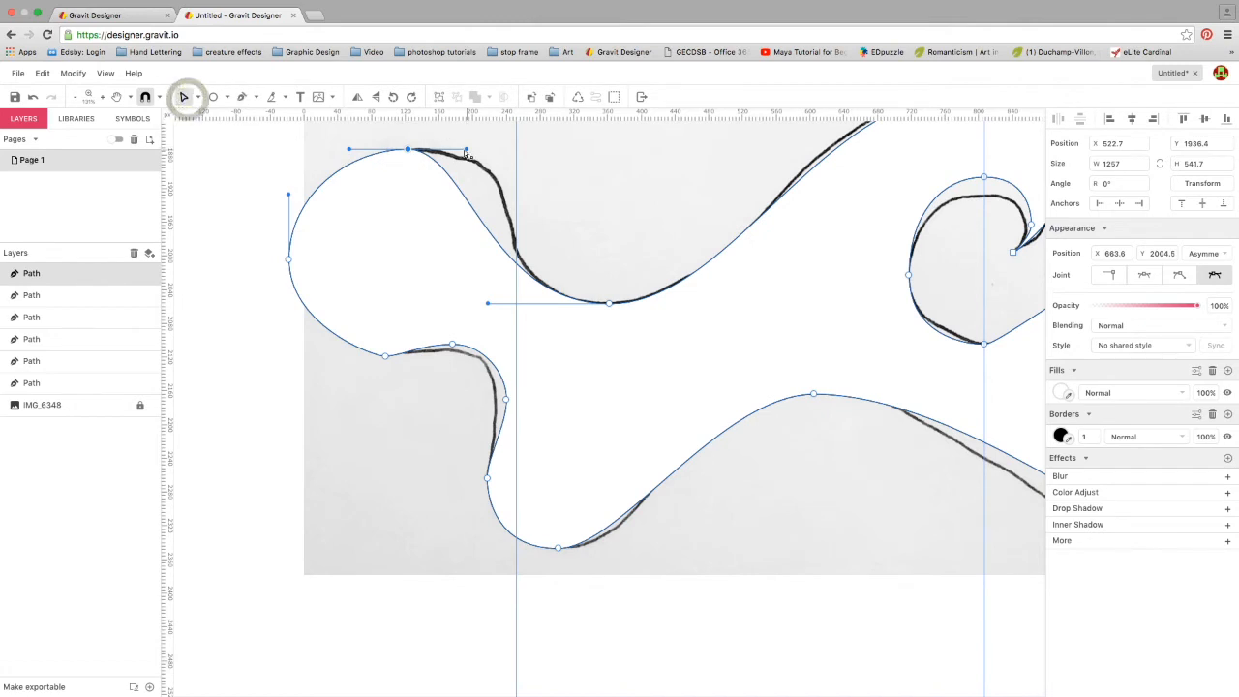
{"action": "left_click_drag", "start_coordinate": [469, 152], "coordinate": [549, 149]}
{"action": "left_click", "coordinate": [488, 304]}
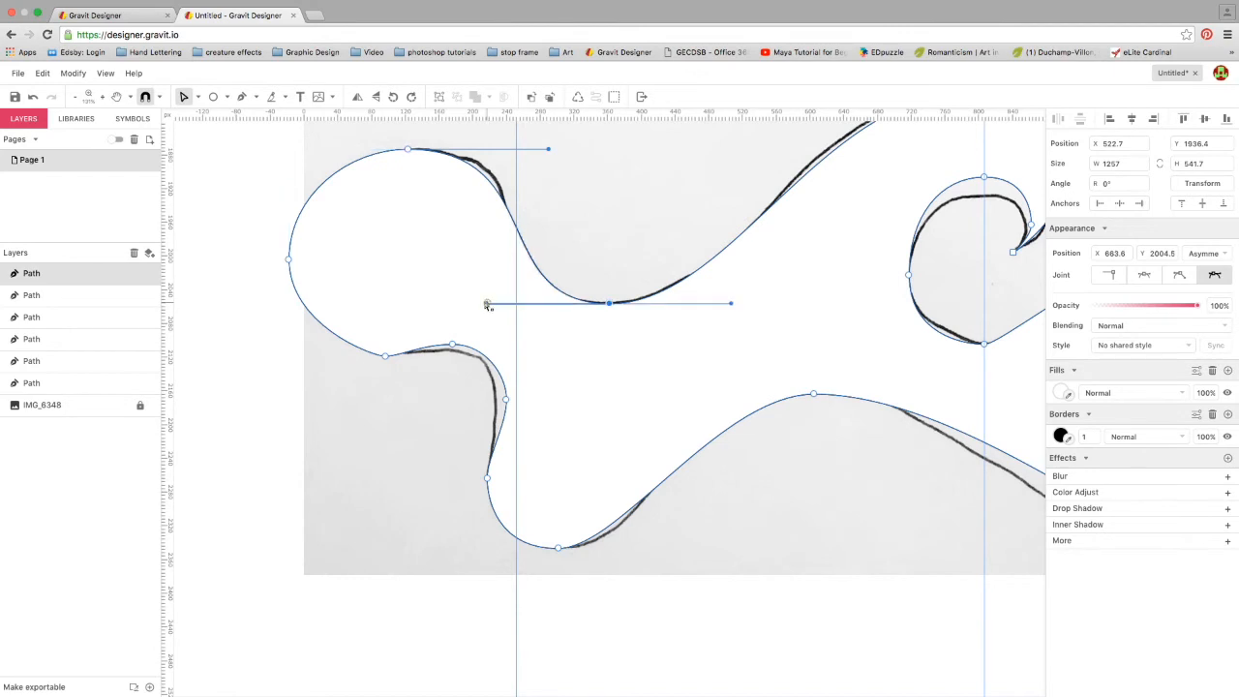
{"action": "left_click_drag", "start_coordinate": [470, 304], "coordinate": [468, 303]}
{"action": "left_click_drag", "start_coordinate": [551, 153], "coordinate": [567, 151]}
Shift the narrow bend's top node slightly right and lengthen the outer handle of the round lobe's bottom node
{"action": "left_click", "coordinate": [453, 347]}
{"action": "left_click_drag", "start_coordinate": [400, 357], "coordinate": [476, 346]}
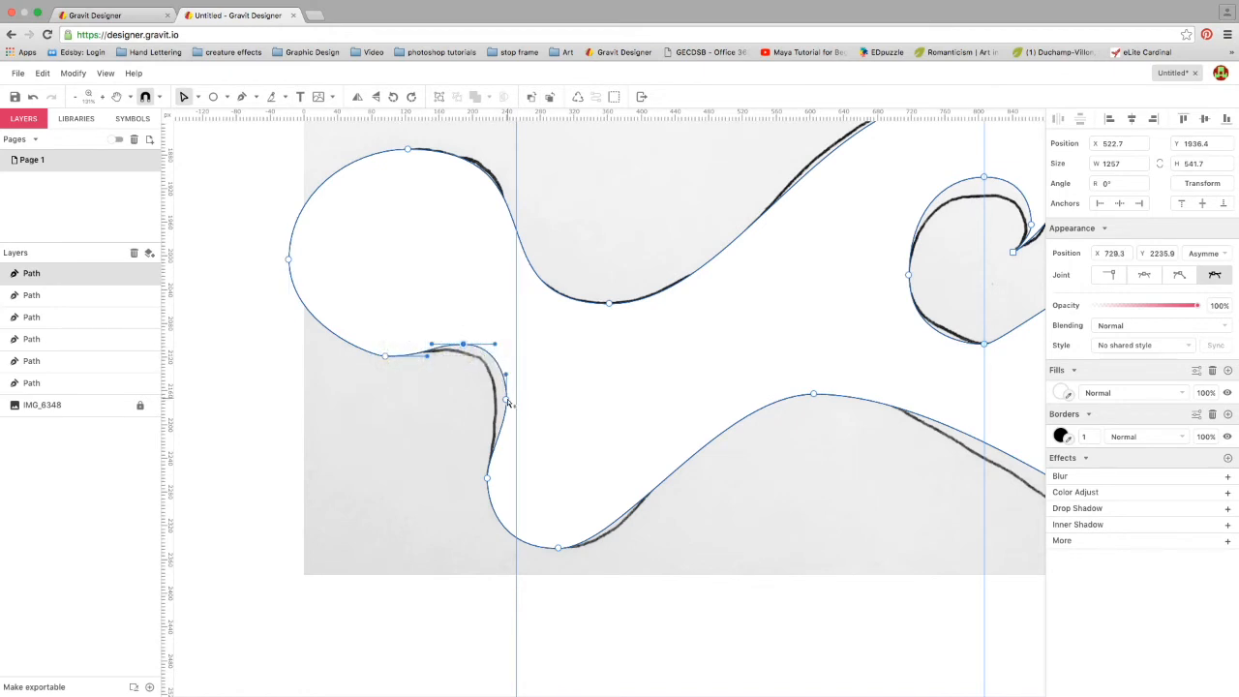
{"action": "left_click", "coordinate": [506, 401]}
{"action": "left_click_drag", "start_coordinate": [369, 359], "coordinate": [350, 358]}
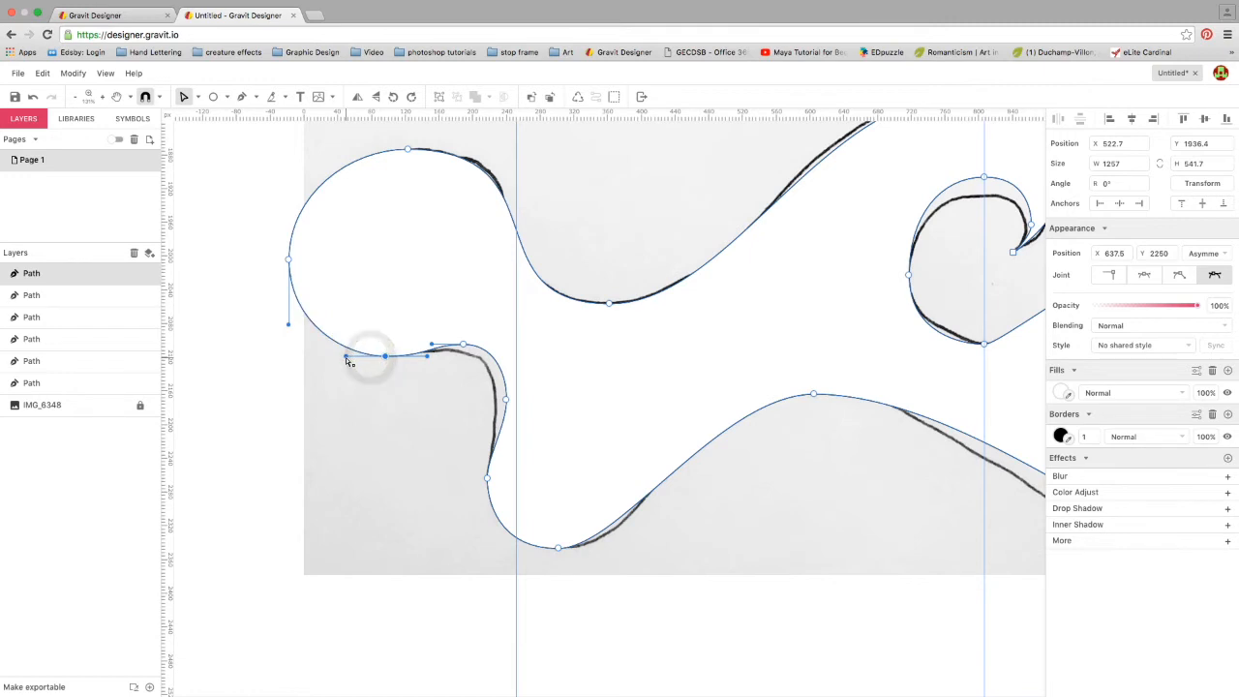
Lengthen the facing handles of the lower trough and crest nodes, plus the end hook's bottom node handle toward the crest
{"action": "scroll", "coordinate": [723, 518], "scroll_direction": "right", "scroll_amount": 5}
{"action": "scroll", "coordinate": [723, 518], "scroll_direction": "down", "scroll_amount": 2}
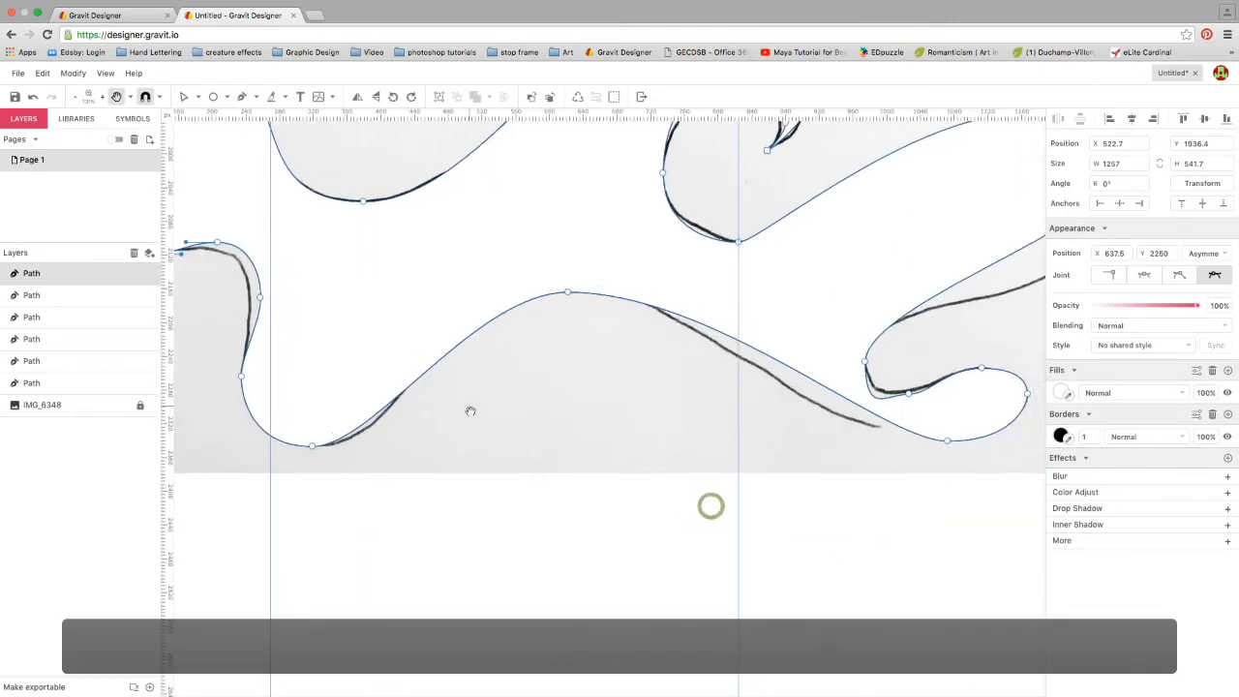
{"action": "left_click", "coordinate": [312, 446]}
{"action": "left_click_drag", "start_coordinate": [376, 447], "coordinate": [421, 446]}
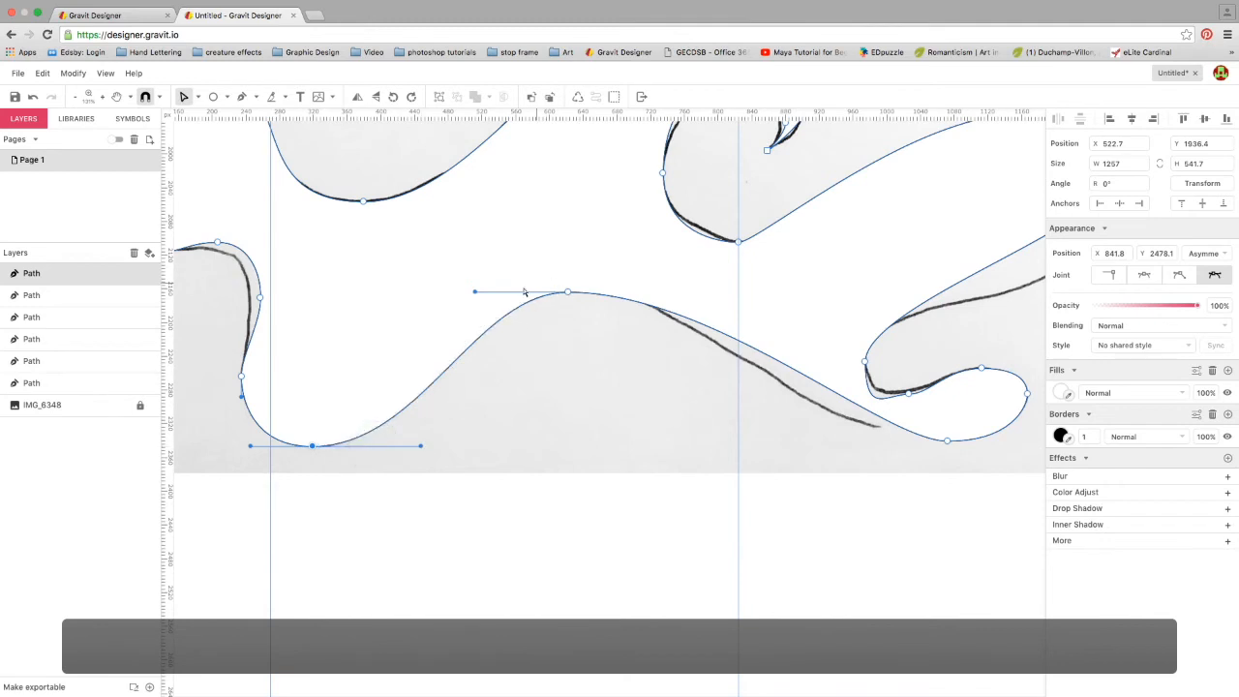
{"action": "left_click_drag", "start_coordinate": [475, 291], "coordinate": [442, 295]}
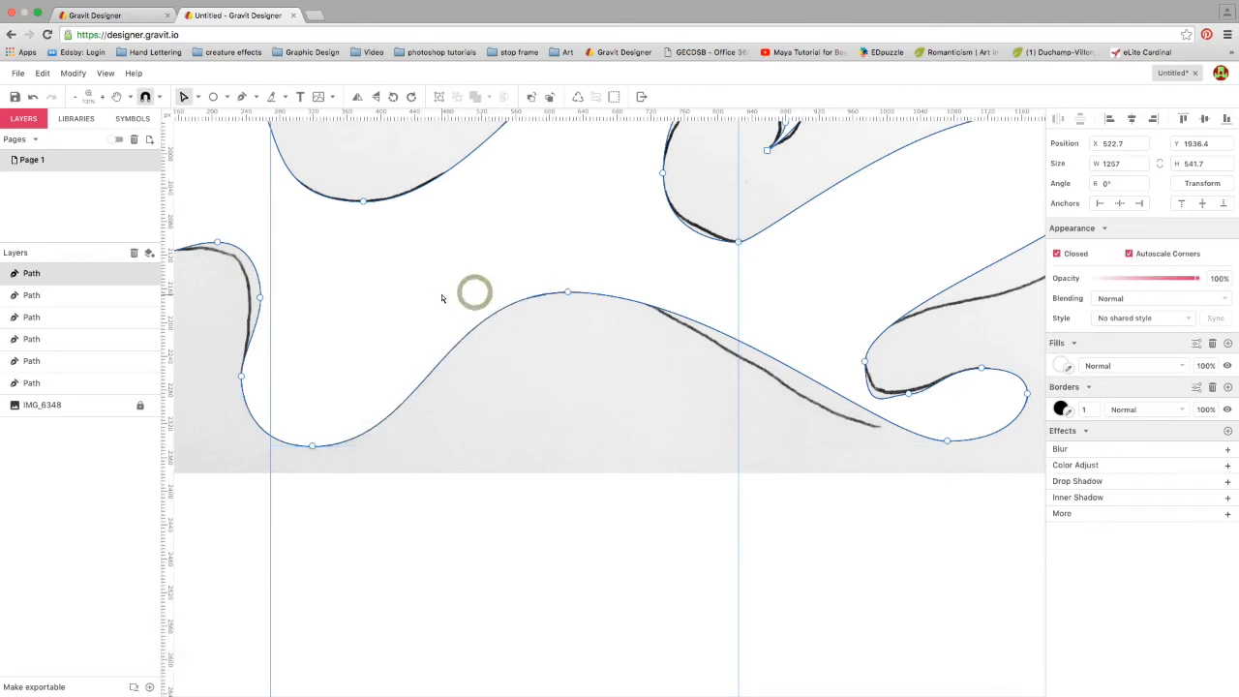
{"action": "left_click", "coordinate": [949, 440]}
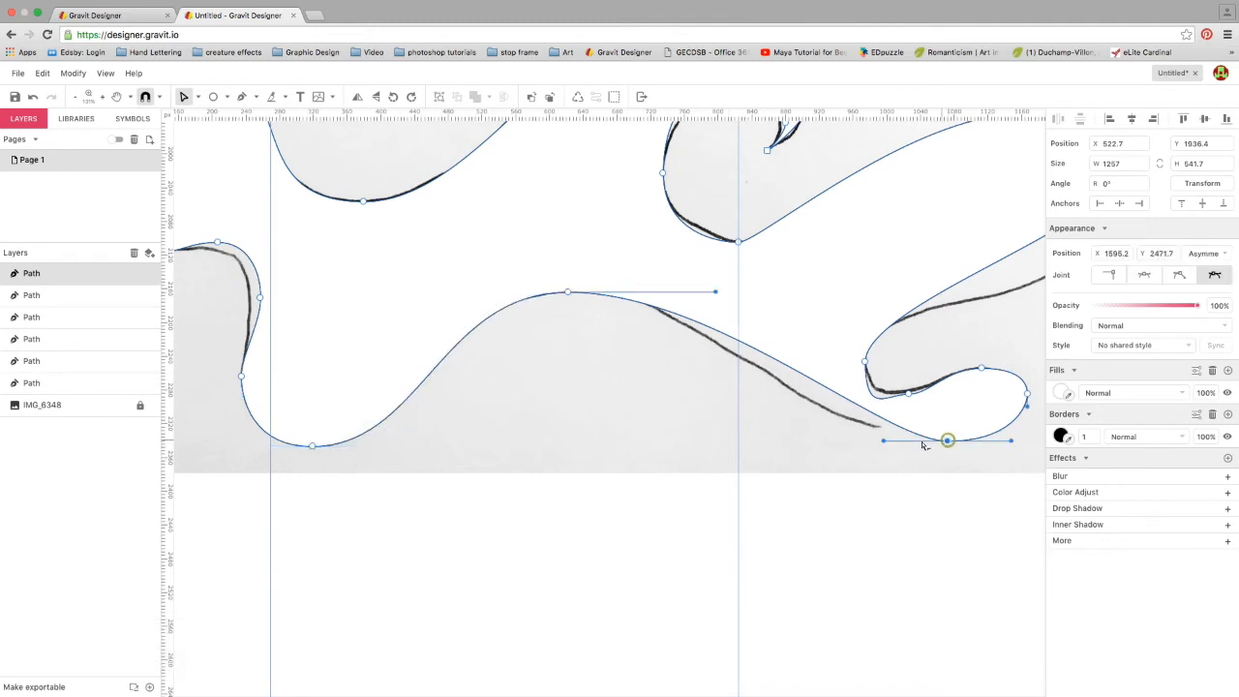
{"action": "left_click_drag", "start_coordinate": [882, 442], "coordinate": [772, 442]}
Refine the end hook by shortening its inner left node's lower handle, nudging the inner bottom node left and adjusting the rightmost node's lower handle
{"action": "key", "text": "space"}
{"action": "left_click_drag", "start_coordinate": [918, 410], "coordinate": [694, 387]}
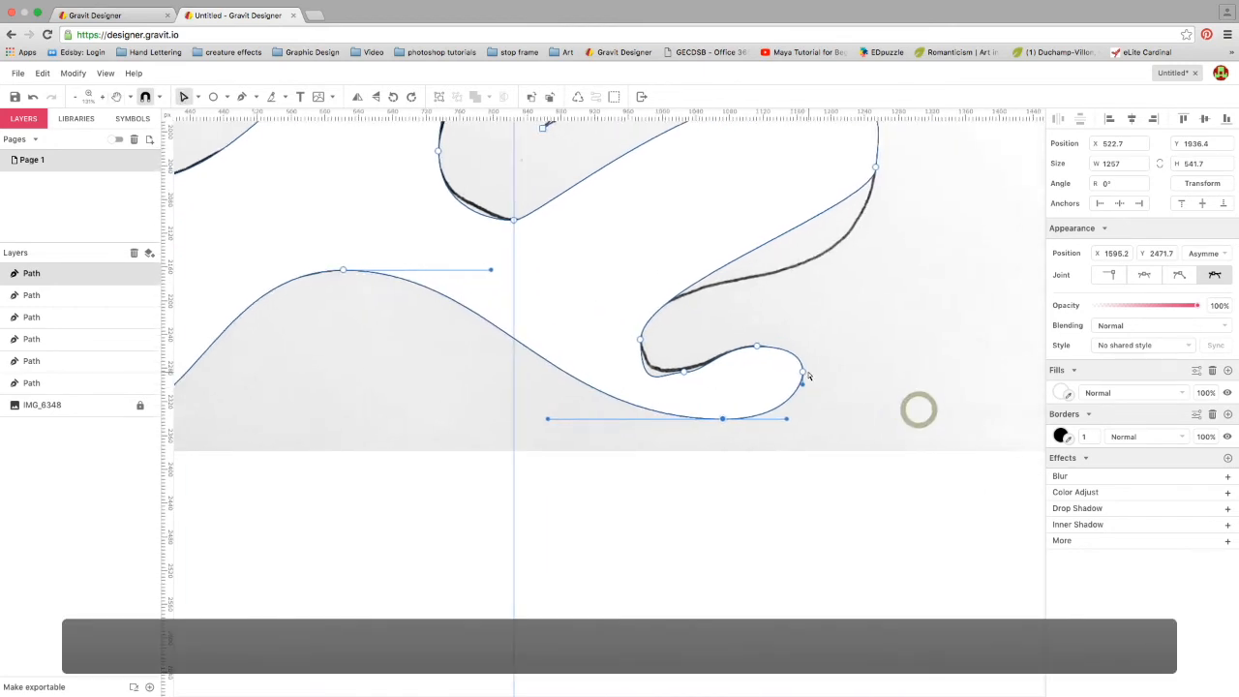
{"action": "left_click", "coordinate": [684, 370]}
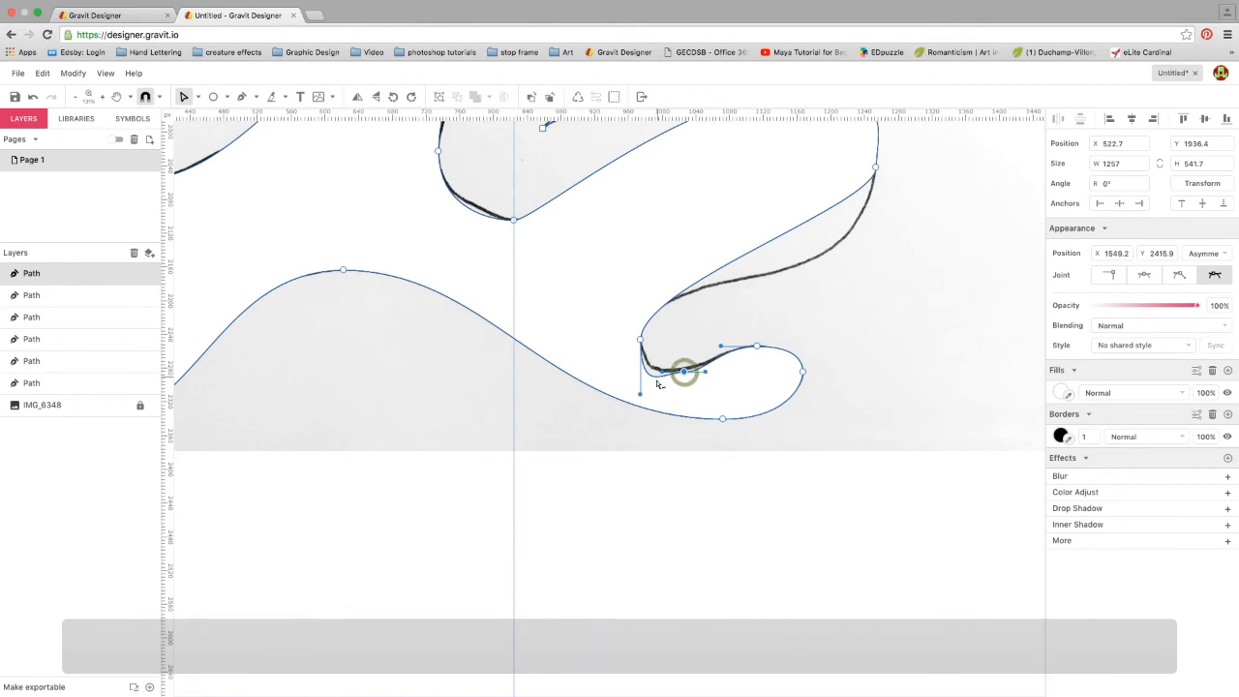
{"action": "left_click_drag", "start_coordinate": [640, 394], "coordinate": [640, 368]}
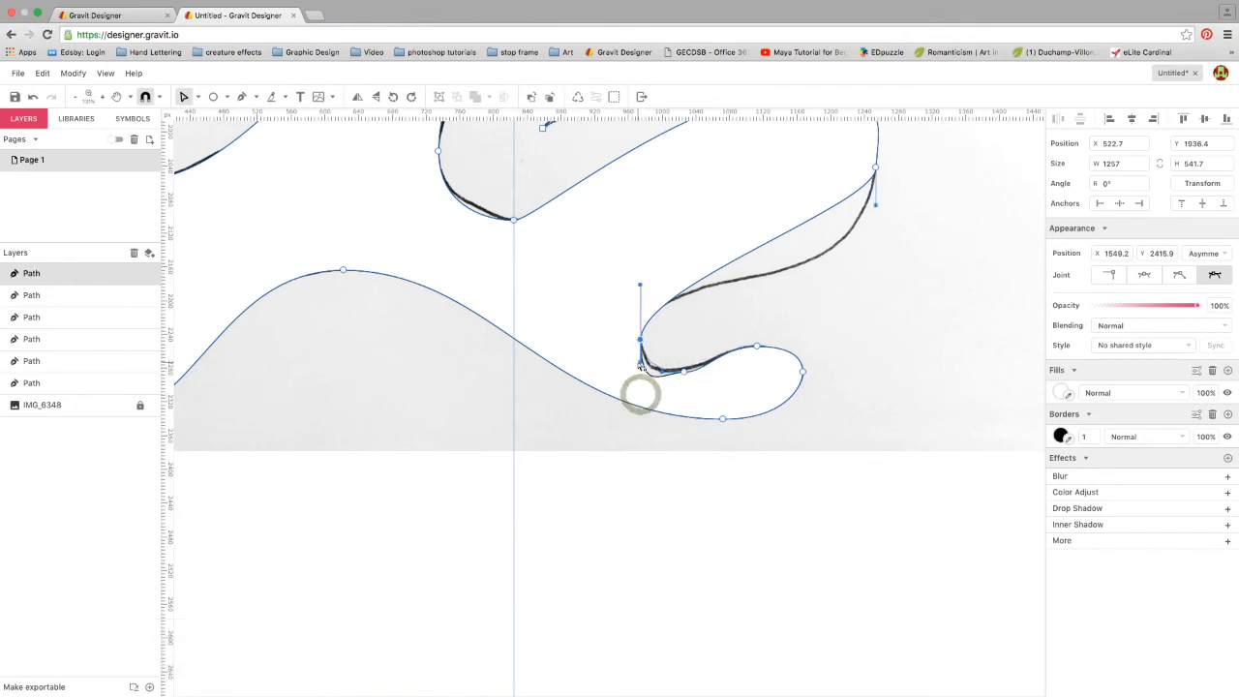
{"action": "left_click", "coordinate": [684, 372]}
{"action": "left_click_drag", "start_coordinate": [683, 374], "coordinate": [755, 346]}
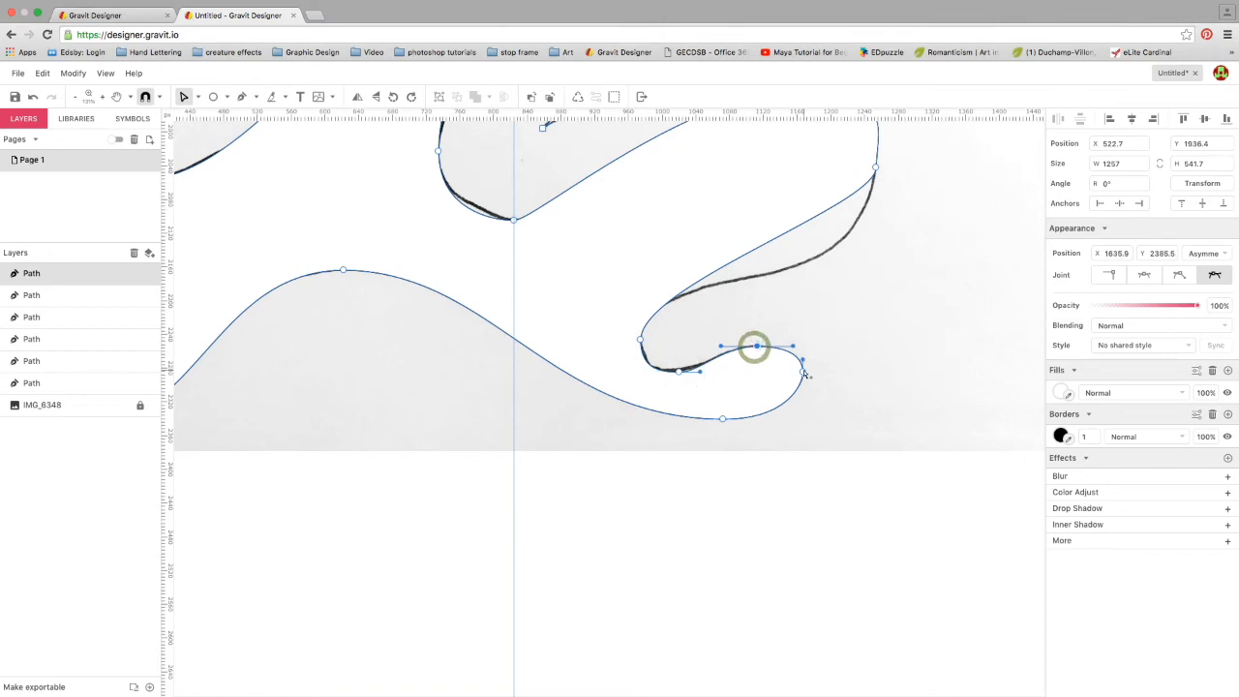
{"action": "left_click", "coordinate": [802, 371]}
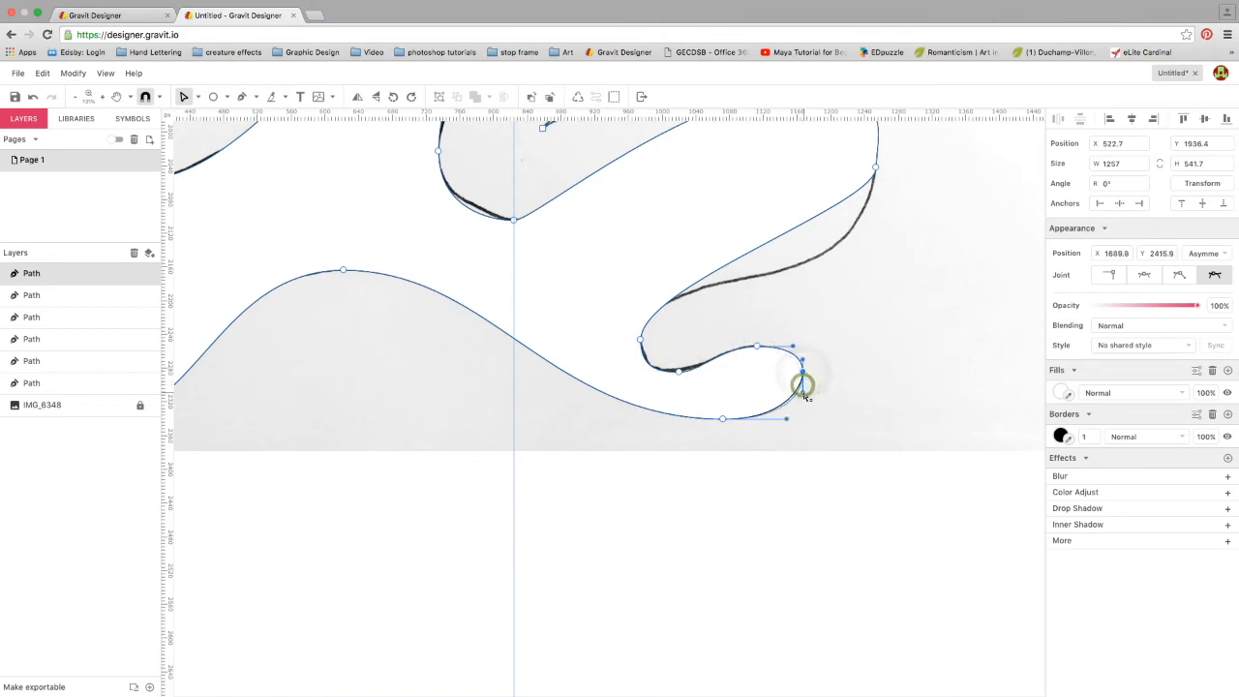
Lengthen the vertical handles of the hook's inner left node and the large lobe's rightmost node to follow the sketched curve between them
{"action": "left_click", "coordinate": [640, 340]}
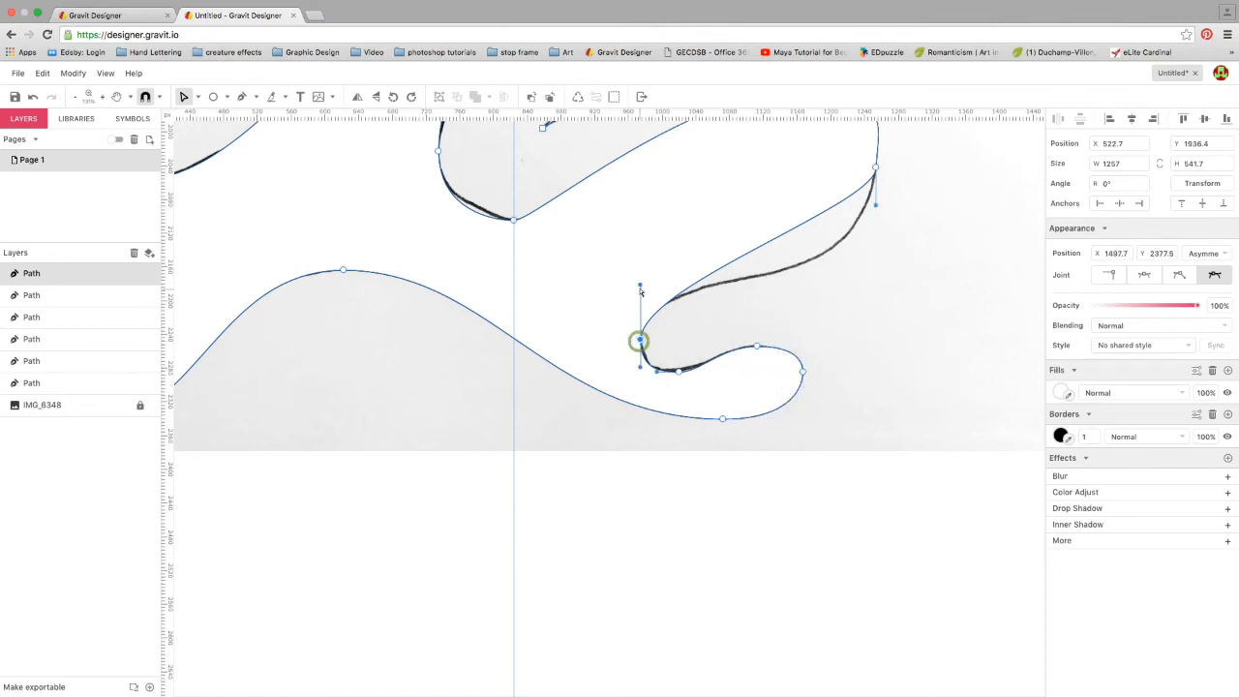
{"action": "left_click_drag", "start_coordinate": [639, 286], "coordinate": [640, 245]}
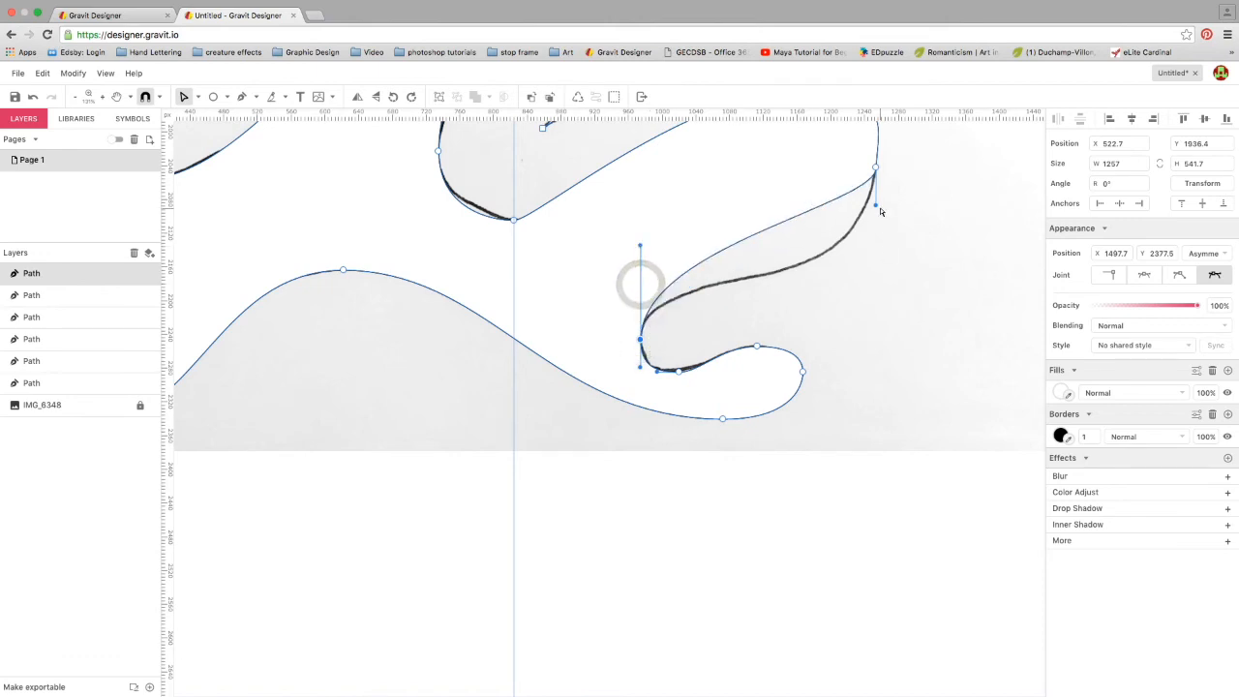
{"action": "left_click_drag", "start_coordinate": [877, 209], "coordinate": [874, 314]}
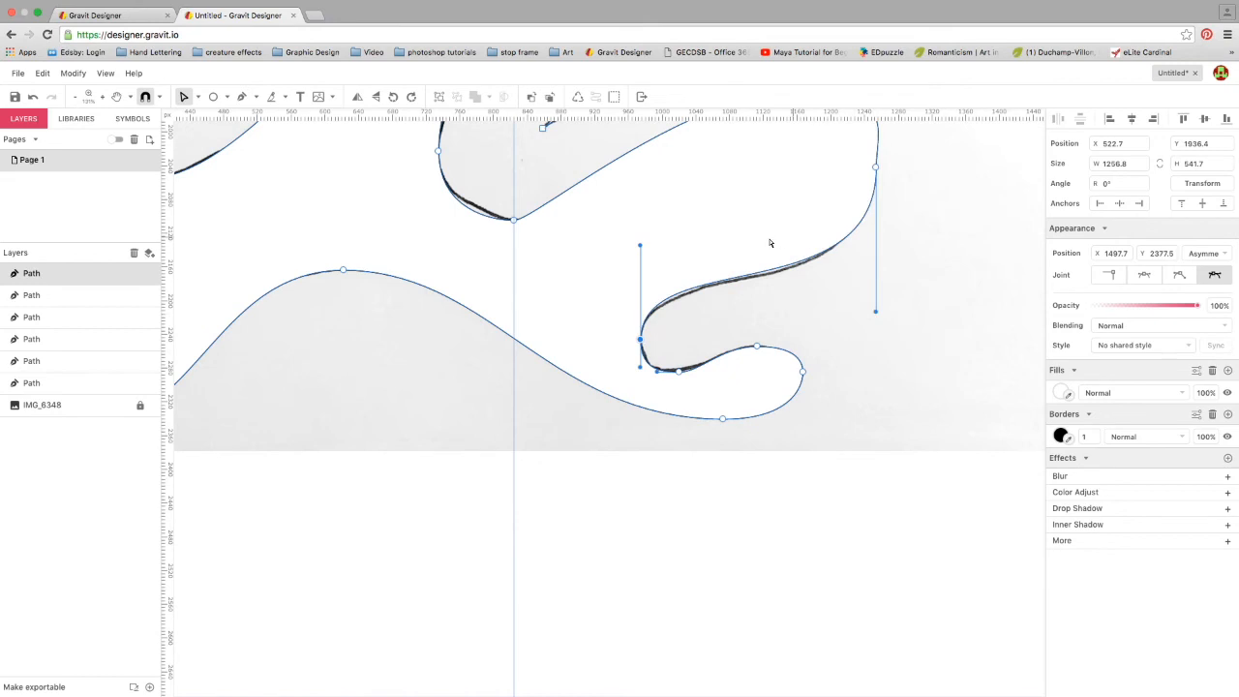
{"action": "scroll", "coordinate": [912, 191], "scroll_direction": "up", "scroll_amount": 5}
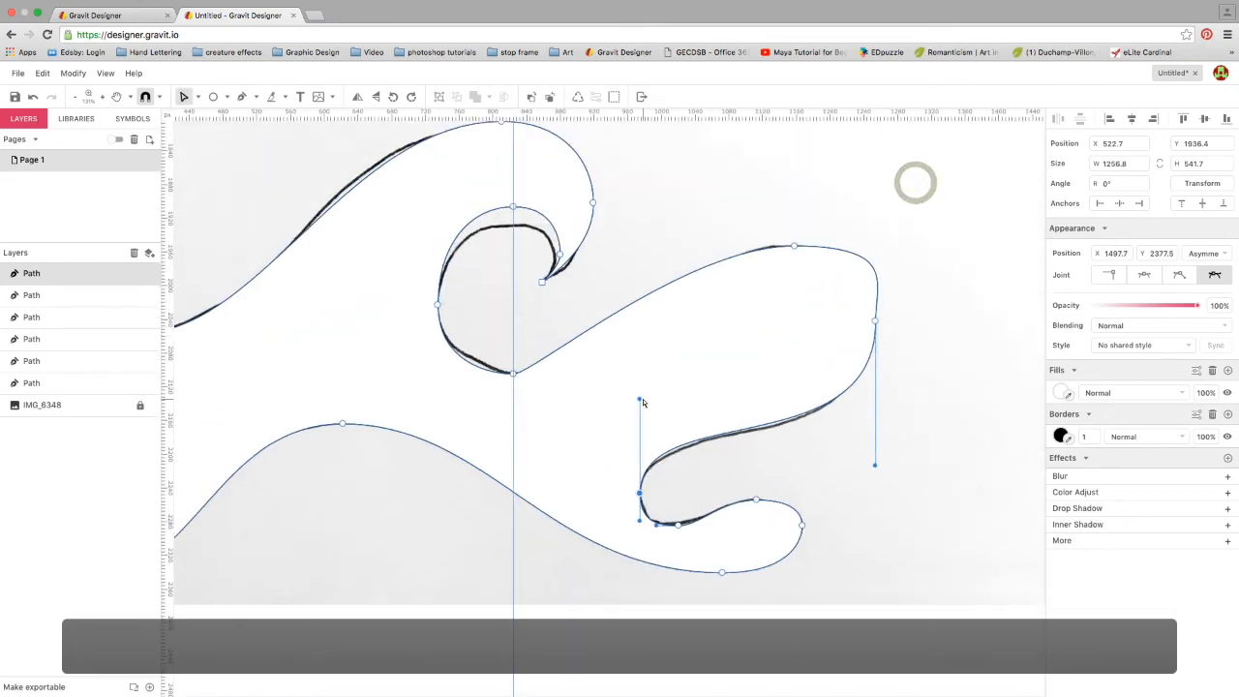
{"action": "left_click_drag", "start_coordinate": [640, 400], "coordinate": [639, 406]}
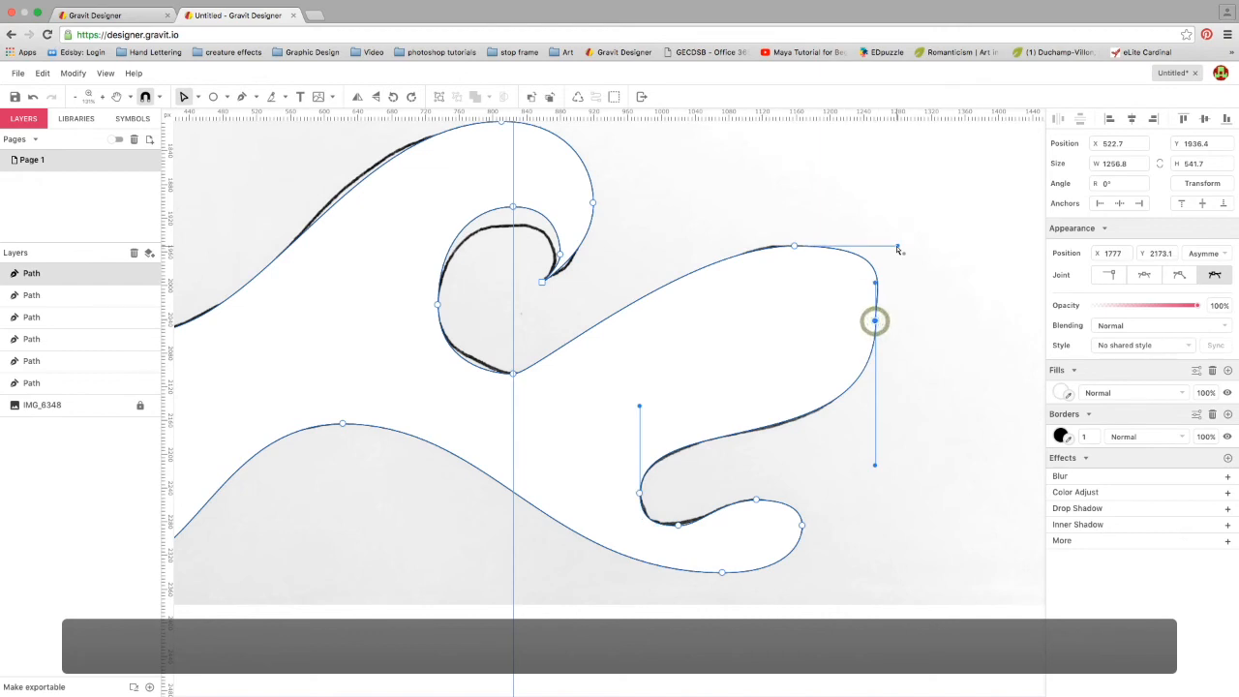
Shorten the large lobe's top node handle toward its right extreme and lengthen the curl's bottom node handle toward the lobe
{"action": "left_click_drag", "start_coordinate": [899, 249], "coordinate": [858, 249]}
{"action": "left_click", "coordinate": [855, 249]}
{"action": "left_click", "coordinate": [794, 246]}
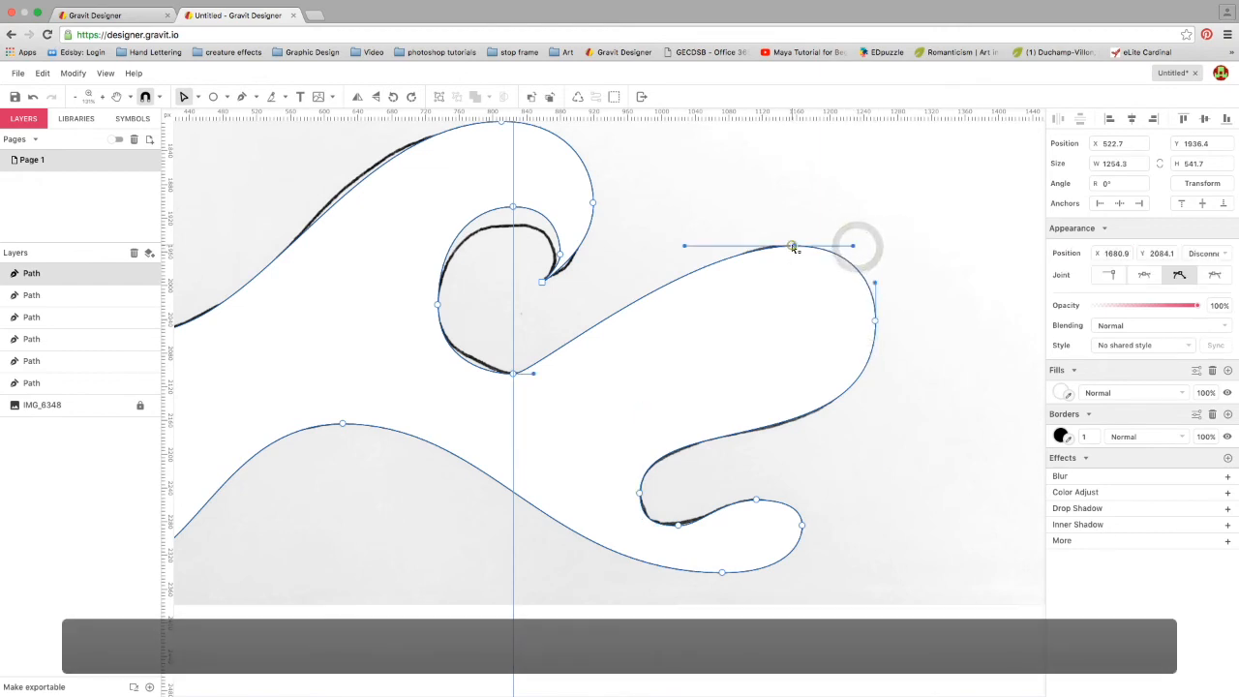
{"action": "left_click_drag", "start_coordinate": [538, 378], "coordinate": [614, 377]}
{"action": "left_click", "coordinate": [594, 374]}
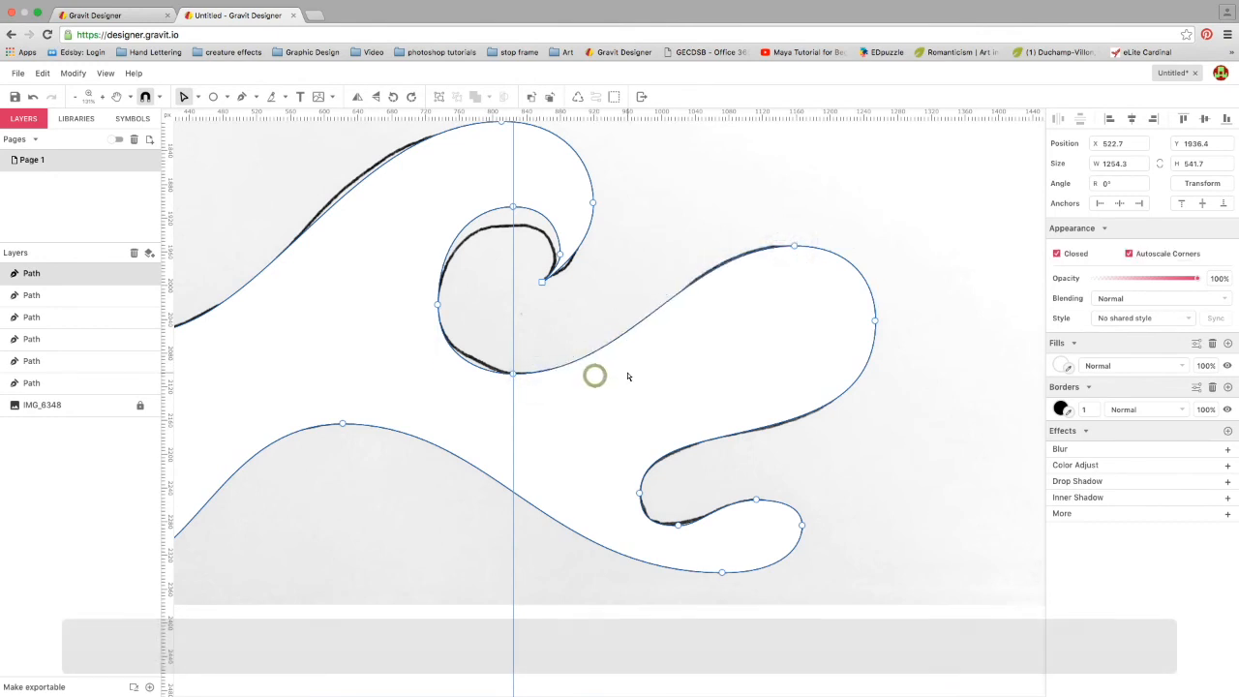
Fit the inner curl to the sketch by lowering its top node and moving the node near the tip left with adjusted handles
{"action": "mouse_move", "coordinate": [512, 207]}
{"action": "left_mouse_down"}
{"action": "mouse_move", "coordinate": [513, 224]}
{"action": "mouse_move", "coordinate": [548, 225]}
{"action": "left_mouse_up"}
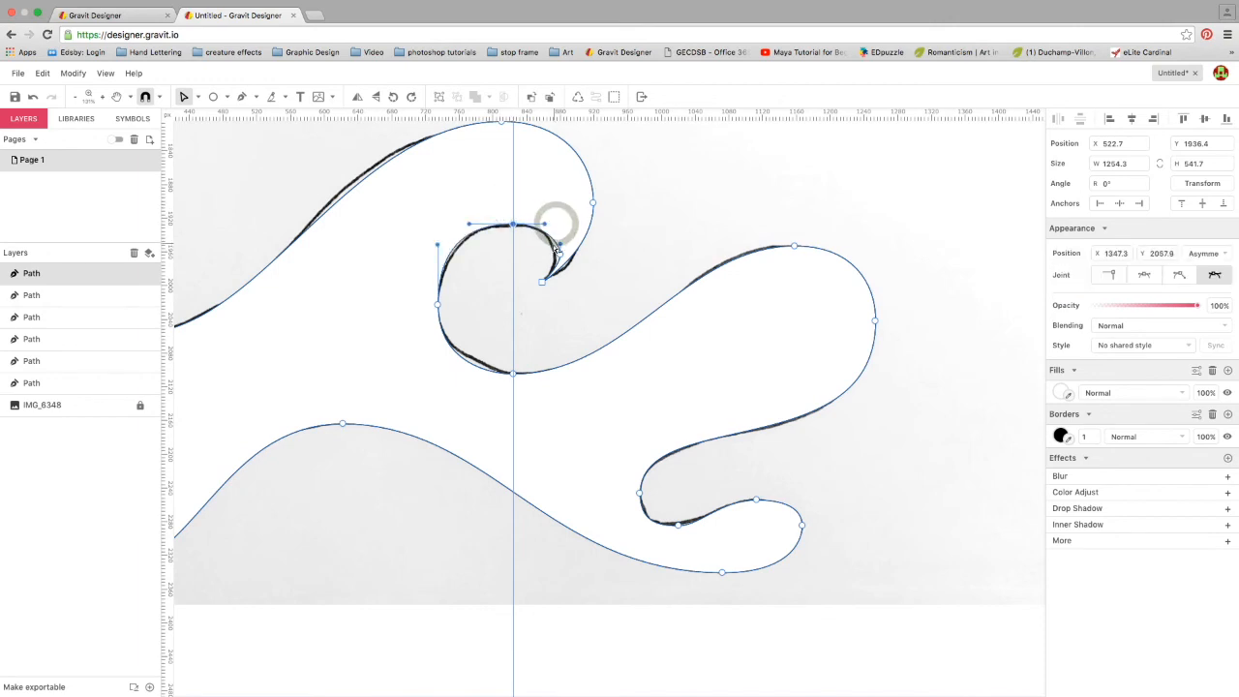
{"action": "scroll", "coordinate": [548, 237], "scroll_direction": "up", "scroll_amount": 3}
{"action": "left_click", "coordinate": [567, 262]}
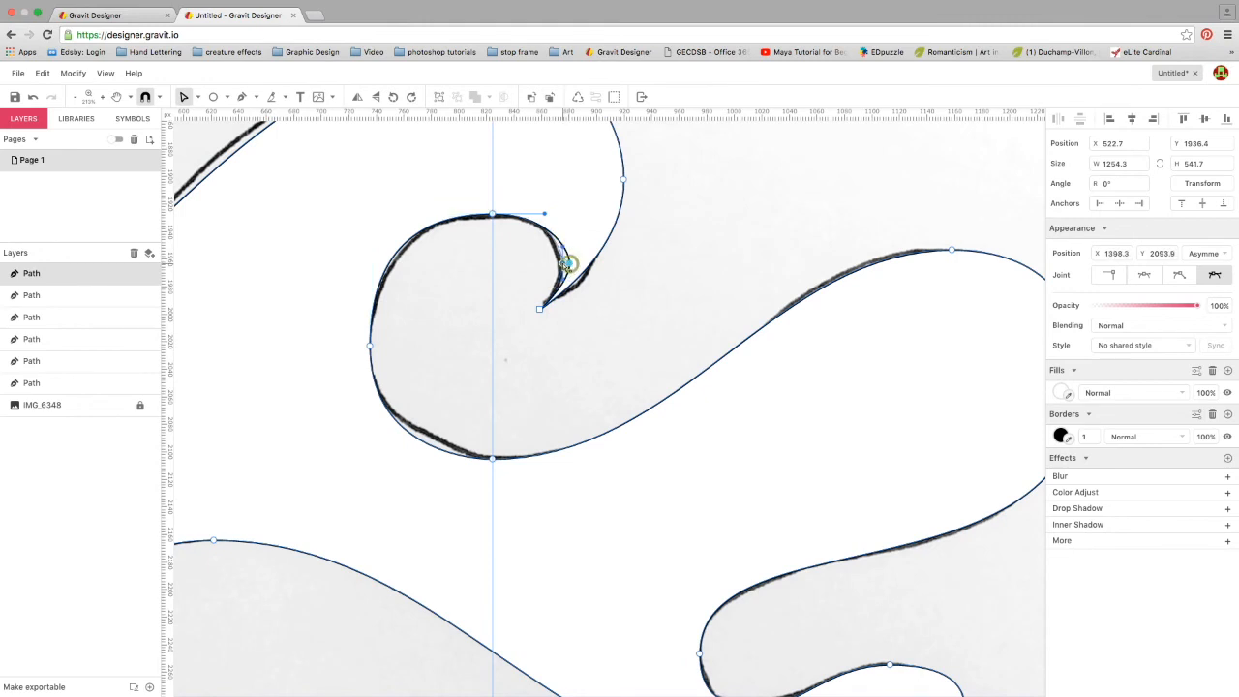
{"action": "left_click_drag", "start_coordinate": [564, 248], "coordinate": [563, 238]}
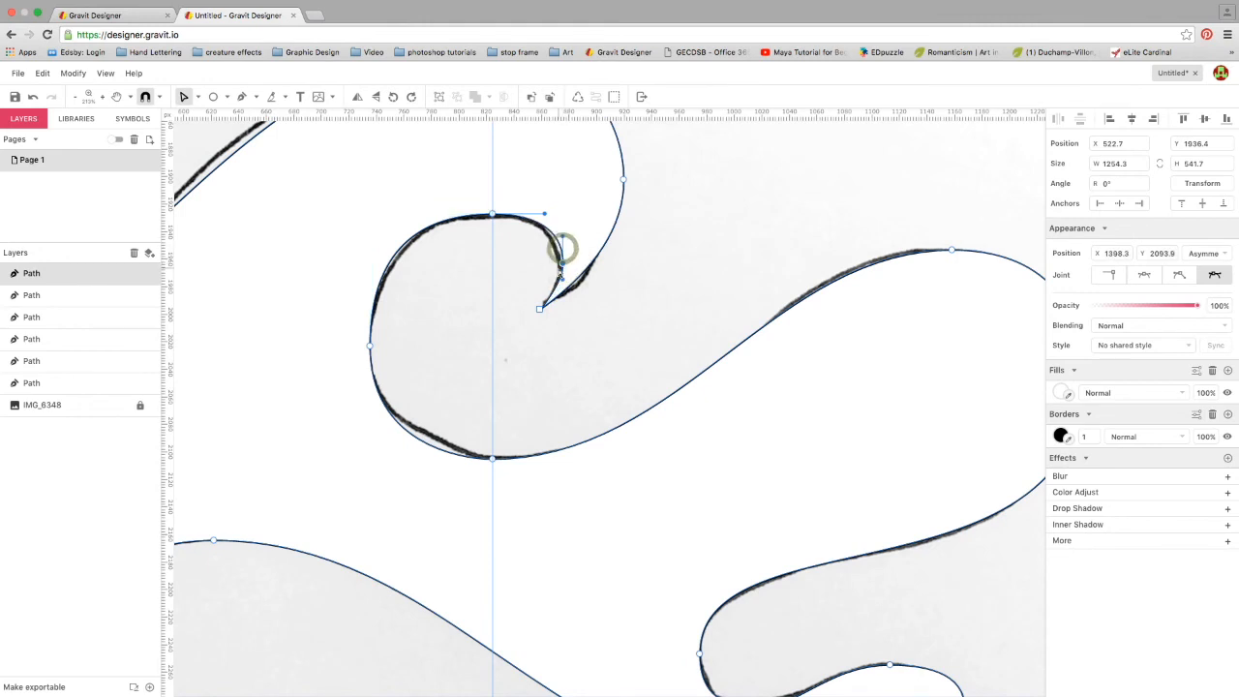
{"action": "left_click", "coordinate": [562, 283]}
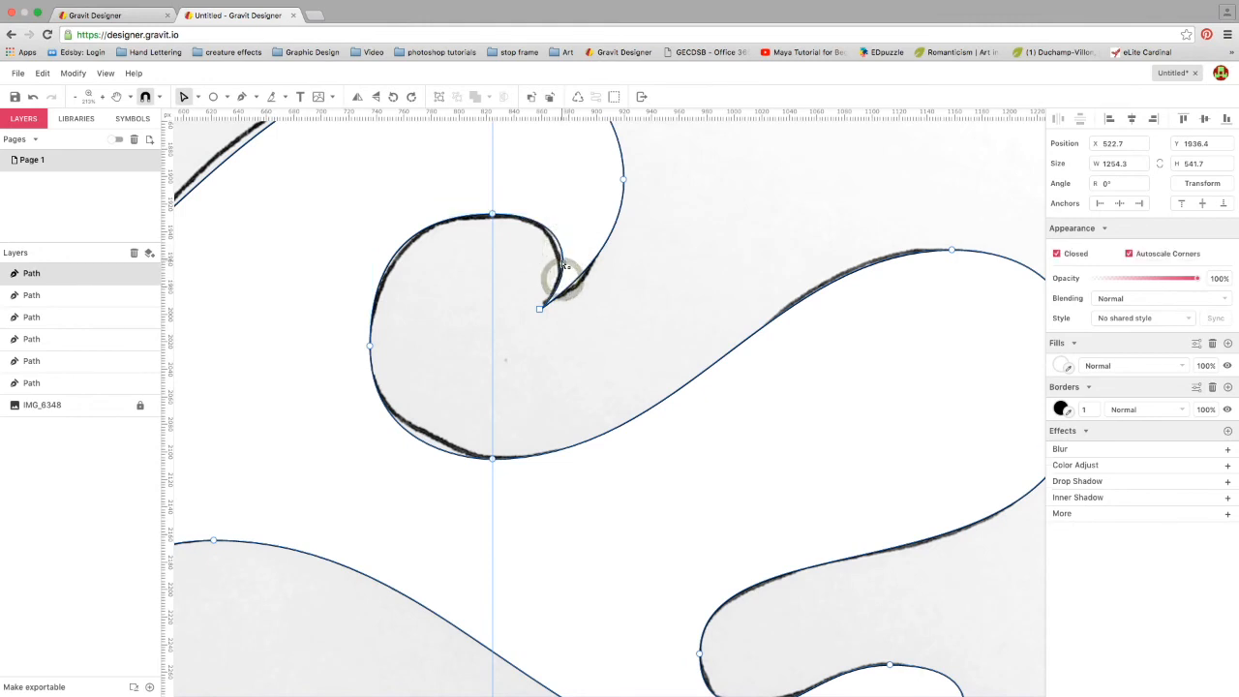
{"action": "left_click", "coordinate": [561, 264]}
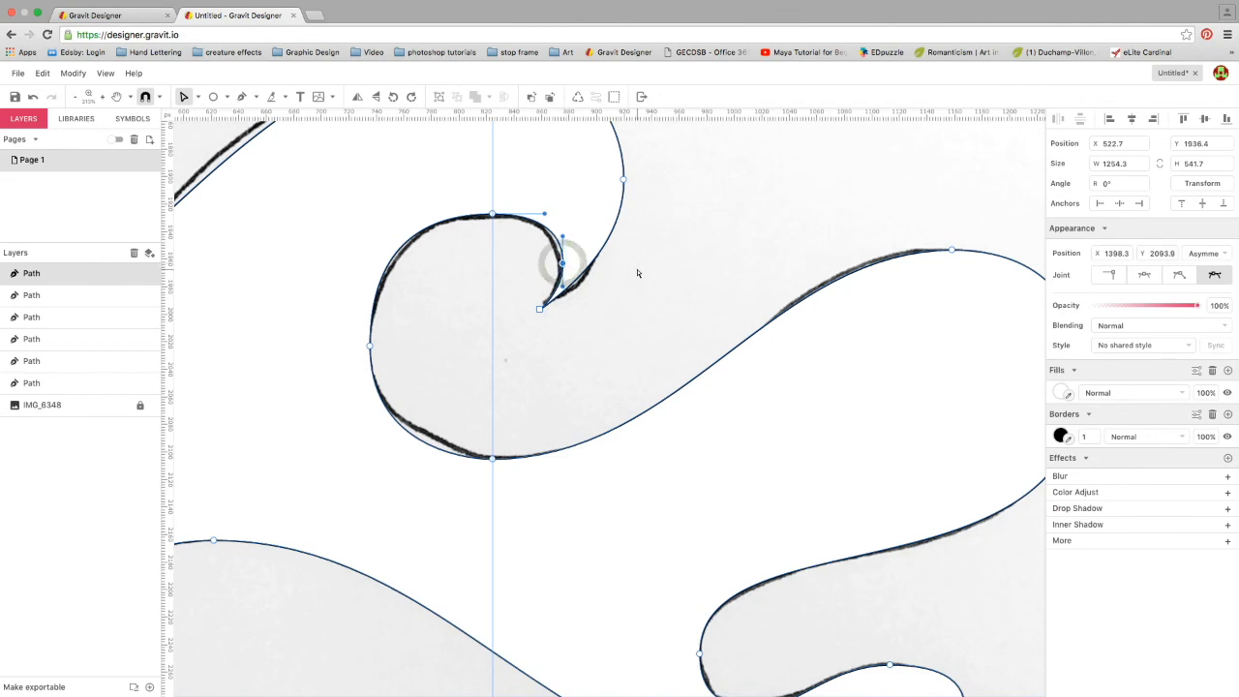
{"action": "left_click_drag", "start_coordinate": [496, 219], "coordinate": [494, 211]}
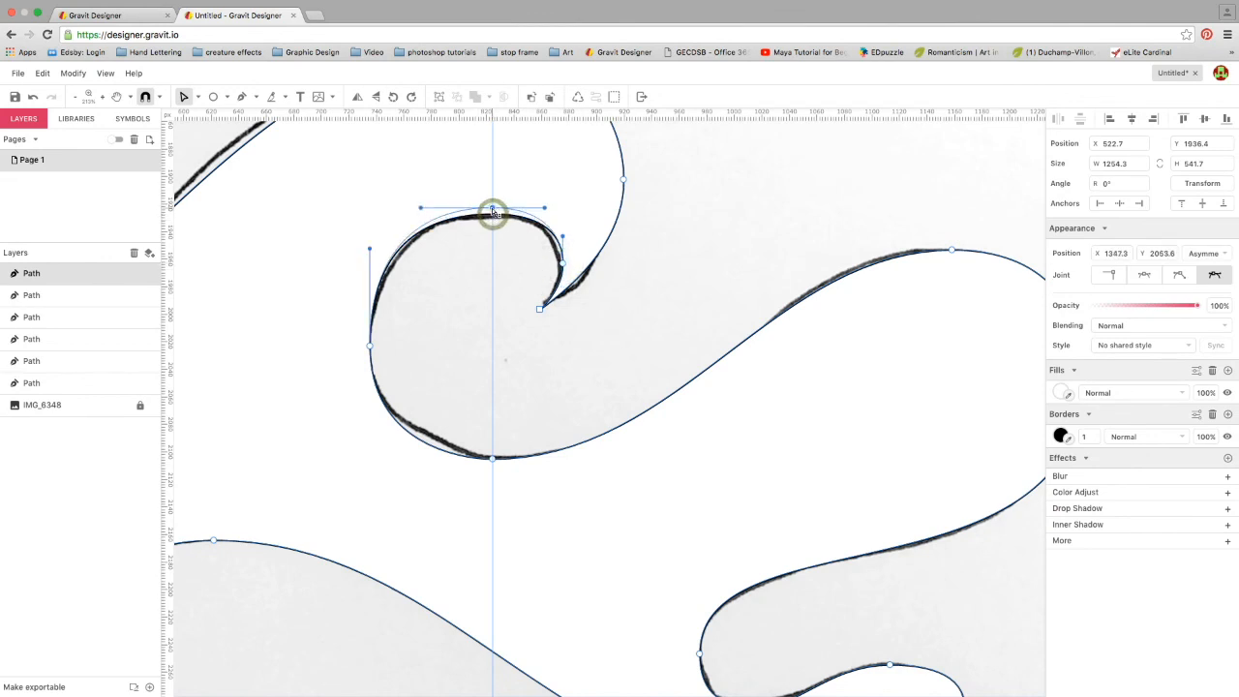
Inspect the whole traced outline of shape 5 against the hand-drawn sketch
{"action": "key", "text": "space"}
{"action": "left_click_drag", "start_coordinate": [646, 193], "coordinate": [920, 330]}
{"action": "left_click_drag", "start_coordinate": [431, 454], "coordinate": [559, 301]}
{"action": "left_click_drag", "start_coordinate": [307, 335], "coordinate": [650, 420]}
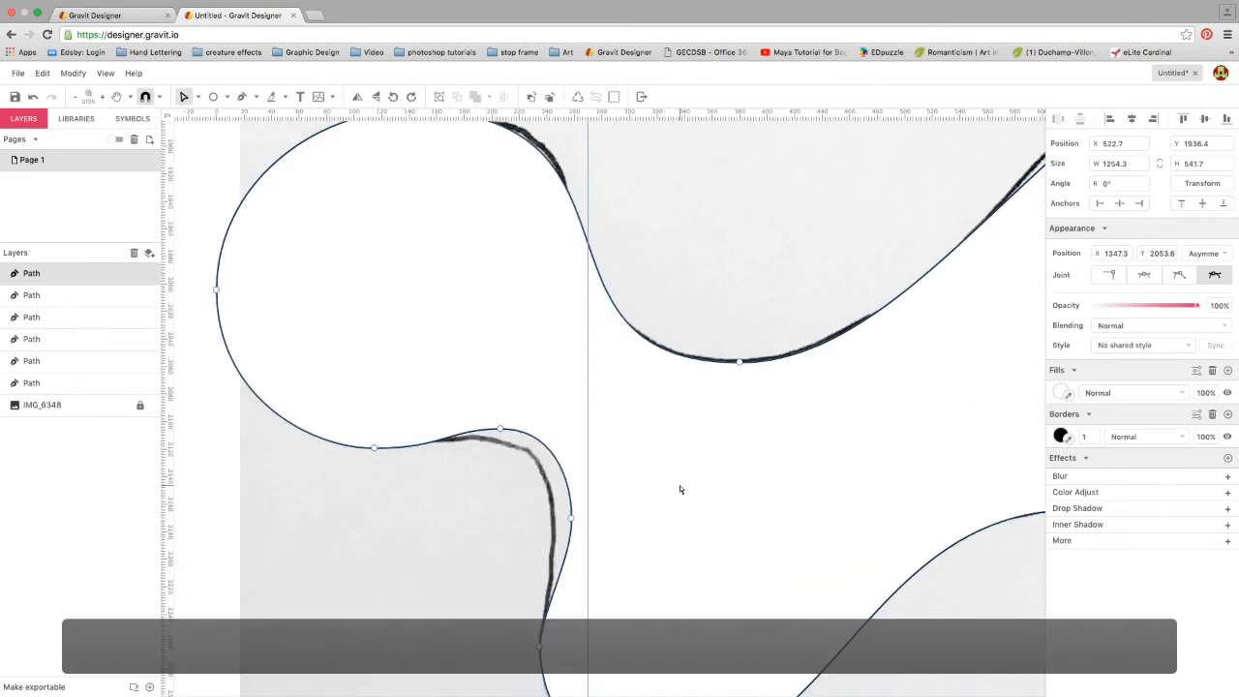
{"action": "scroll", "coordinate": [681, 490], "scroll_direction": "down", "scroll_amount": 5}
{"action": "key", "text": "space"}
{"action": "left_click_drag", "start_coordinate": [746, 470], "coordinate": [605, 387]}
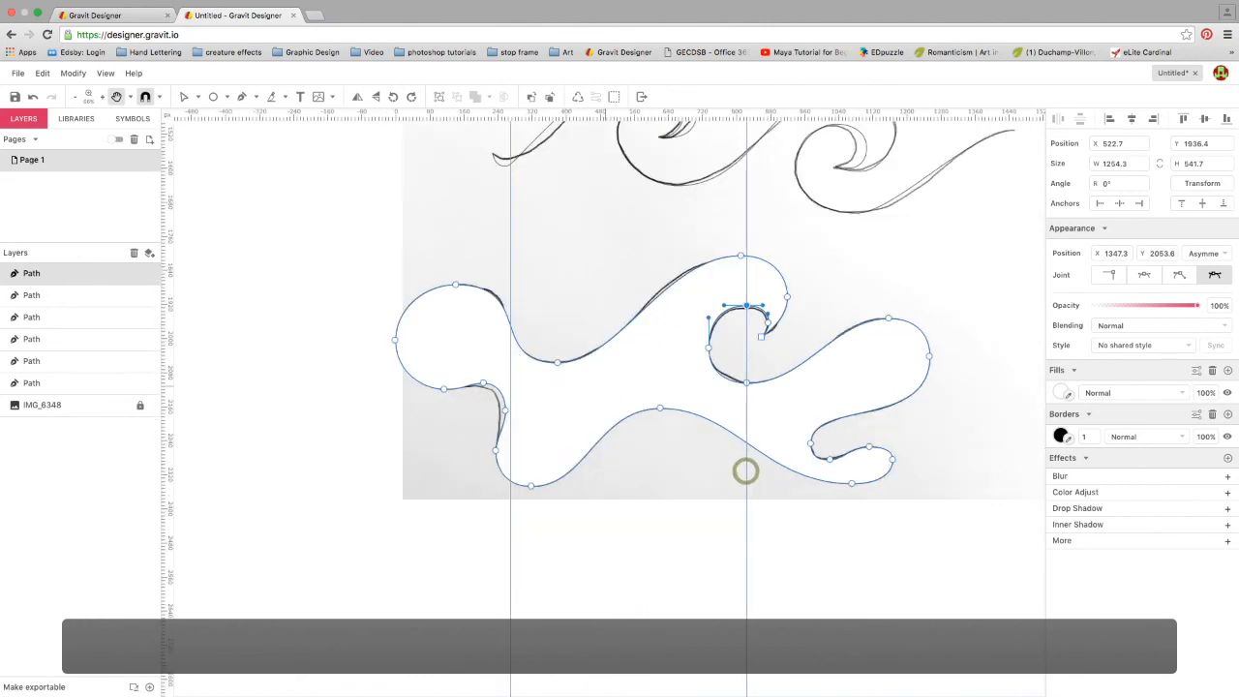
{"action": "scroll", "coordinate": [745, 470], "scroll_direction": "right", "scroll_amount": 3}
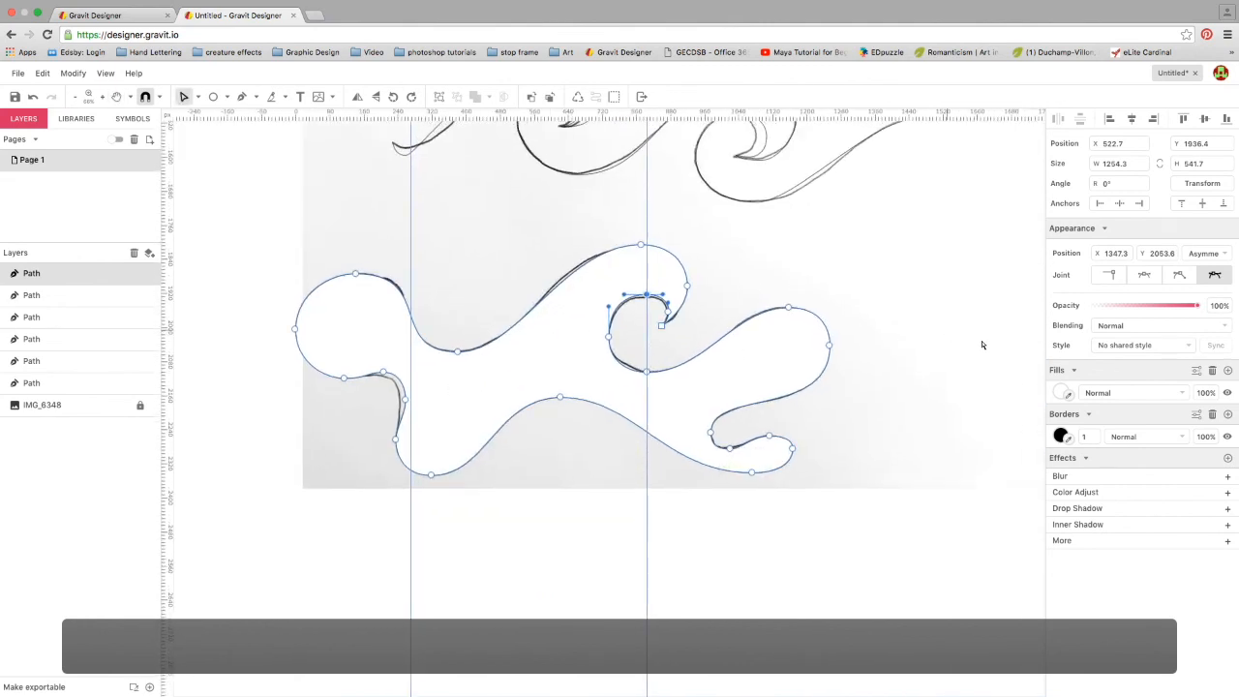